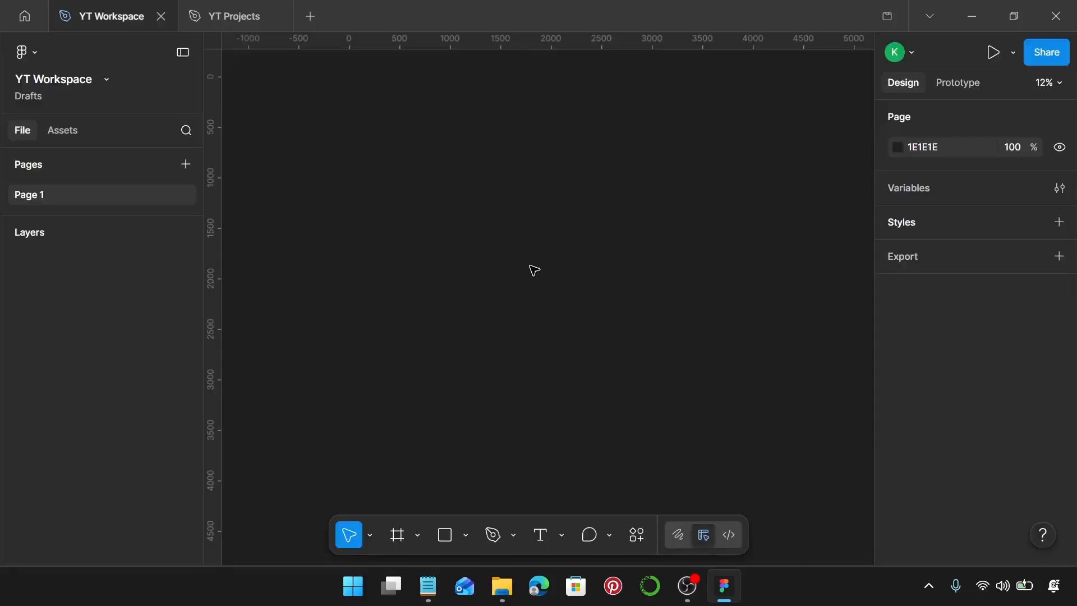
Step: Create an iPhone 16 & 17 Pro Max frame and set its fill to black (000000)
key("f")
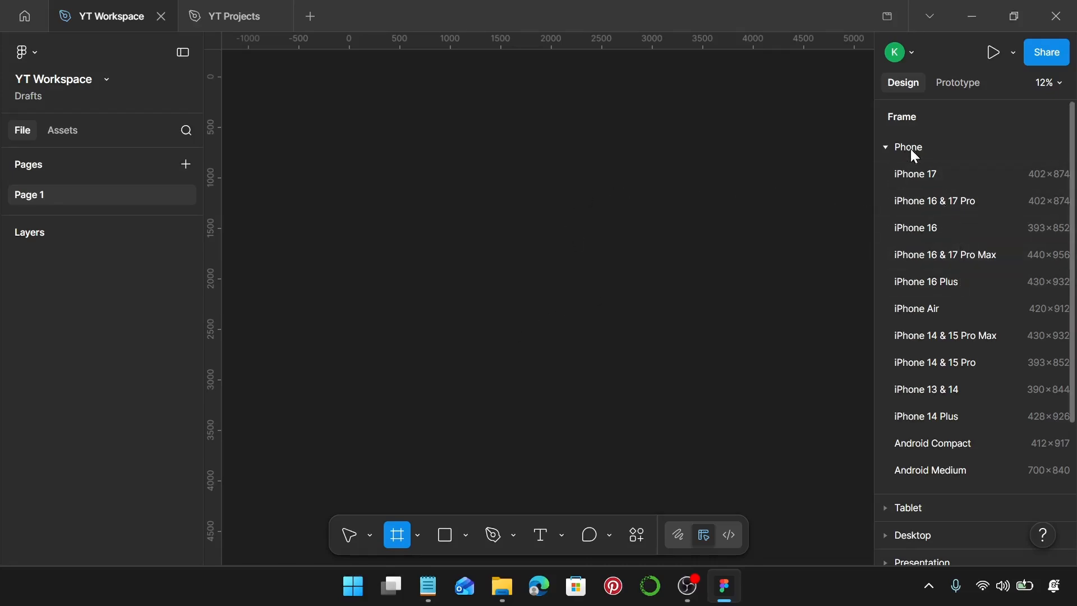
left_click(944, 255)
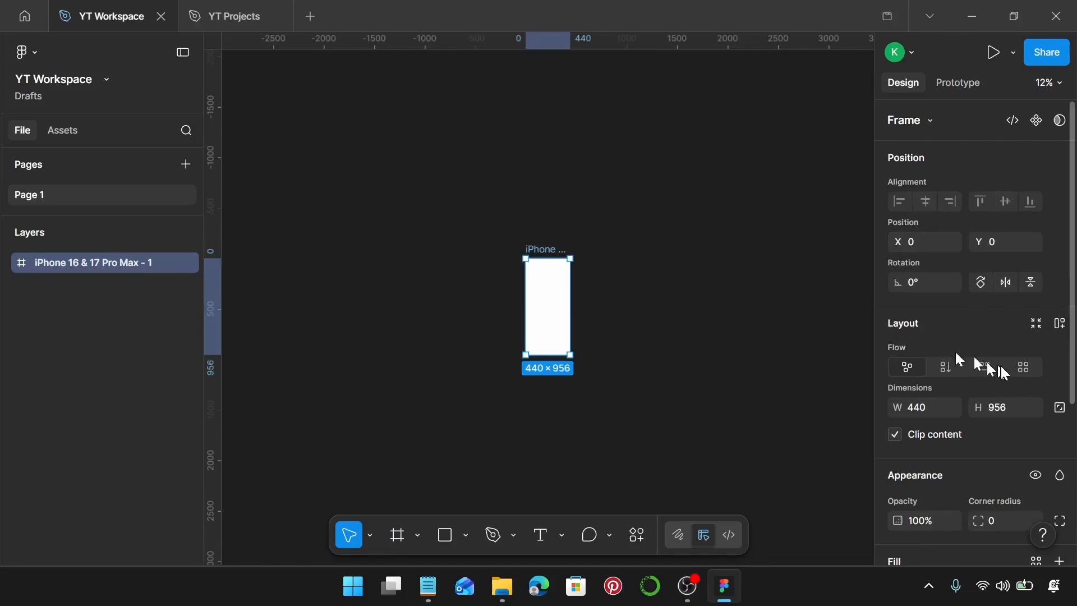
scroll(976, 365, "down", 4)
left_click(898, 362)
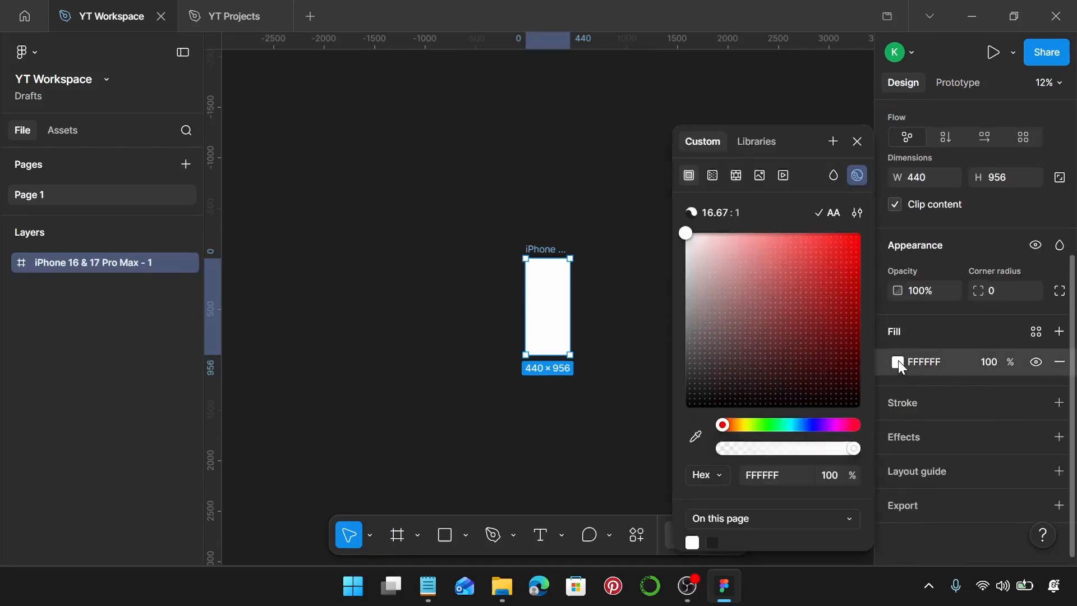
left_click_drag(695, 294, 666, 447)
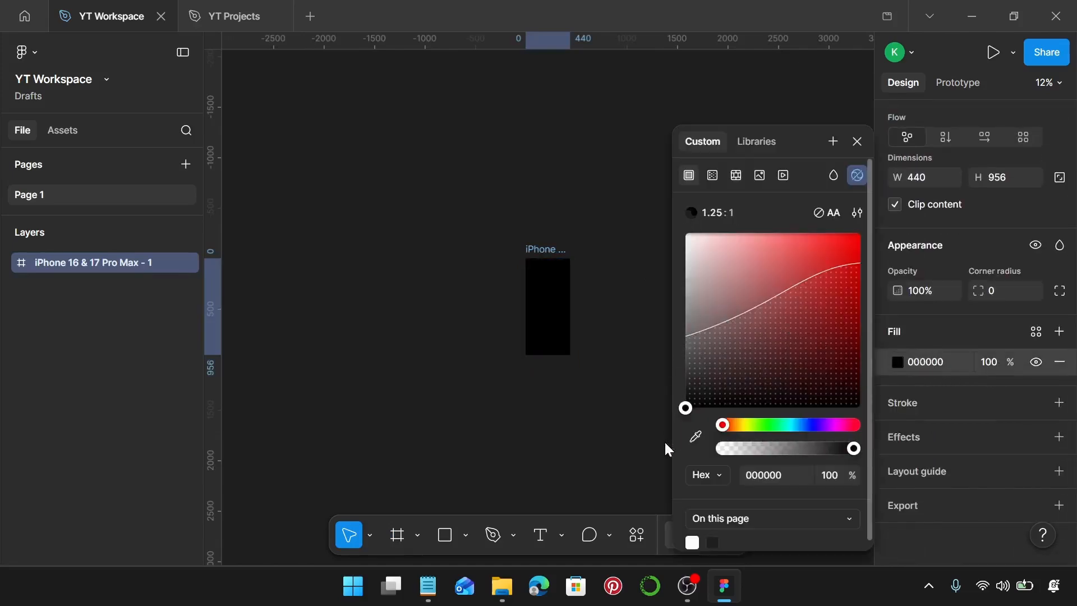
scroll(563, 311, "up", 5)
scroll(565, 312, "up", 1)
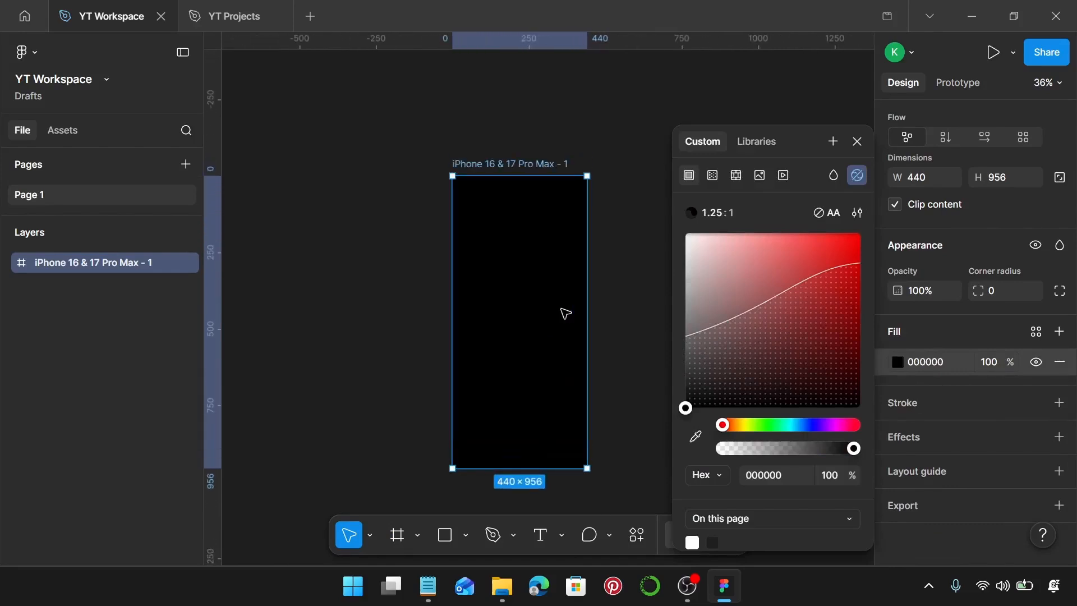
scroll(564, 312, "up", 1)
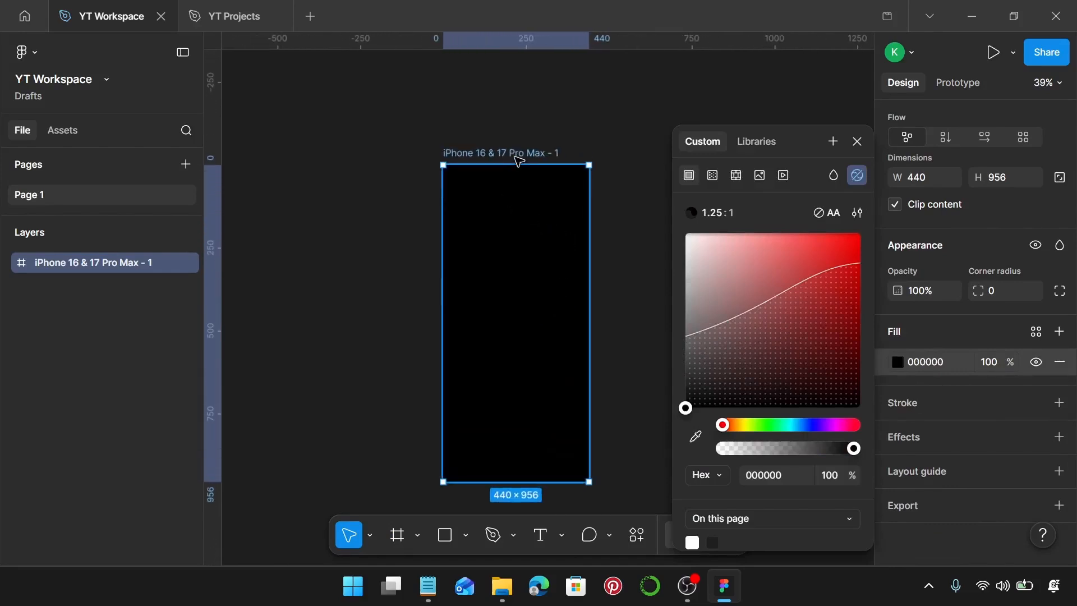
left_click(651, 161)
scroll(530, 267, "down", 1)
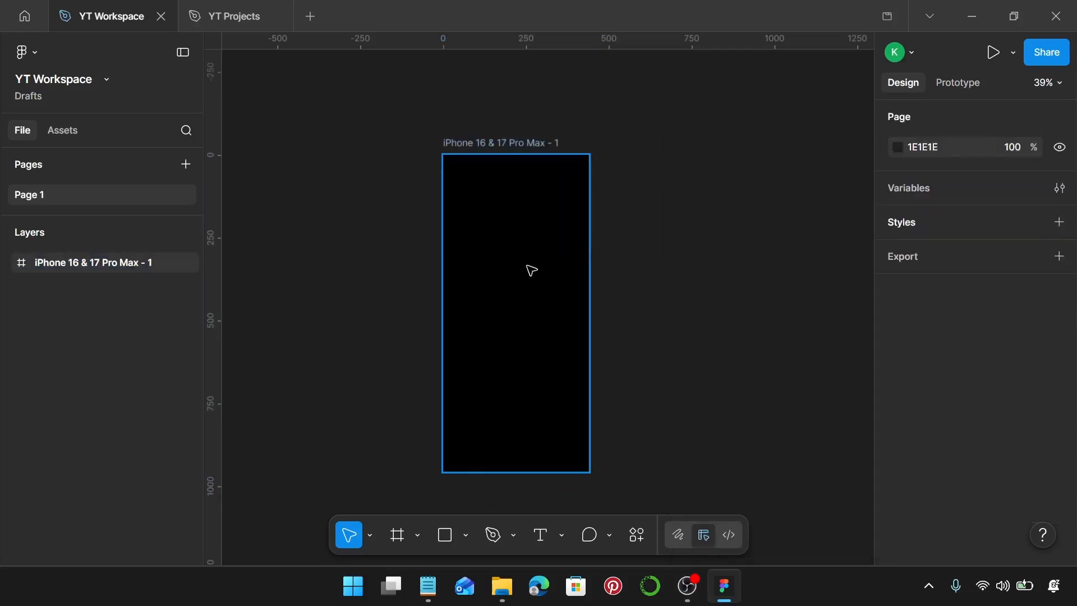
Step: Add an ellipse inside the phone frame and set its dimensions to 210 × 210
key("o")
left_click(491, 274)
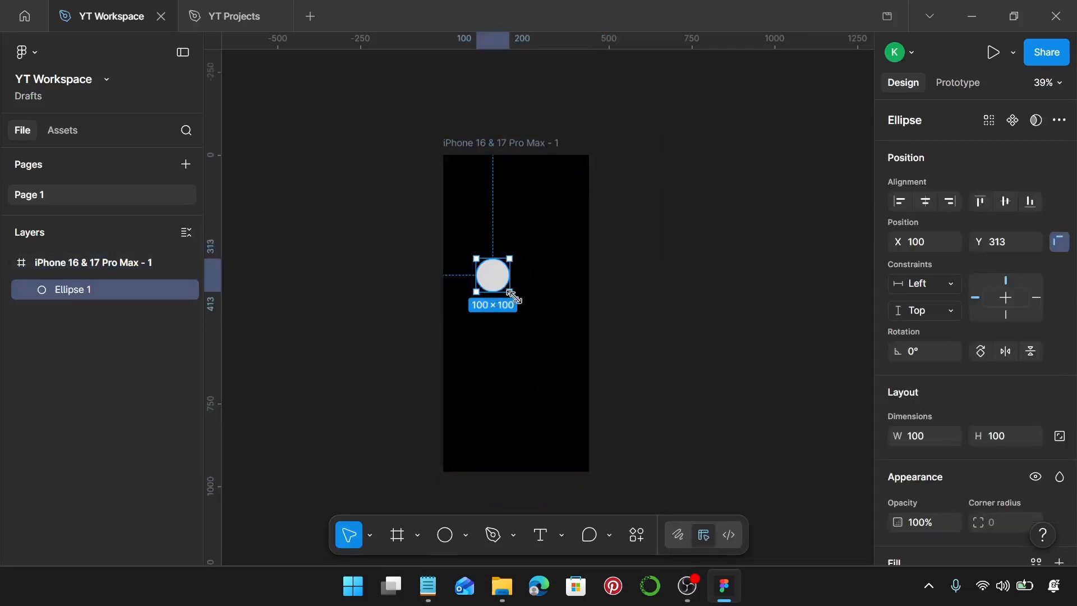
scroll(540, 308, "up", 1)
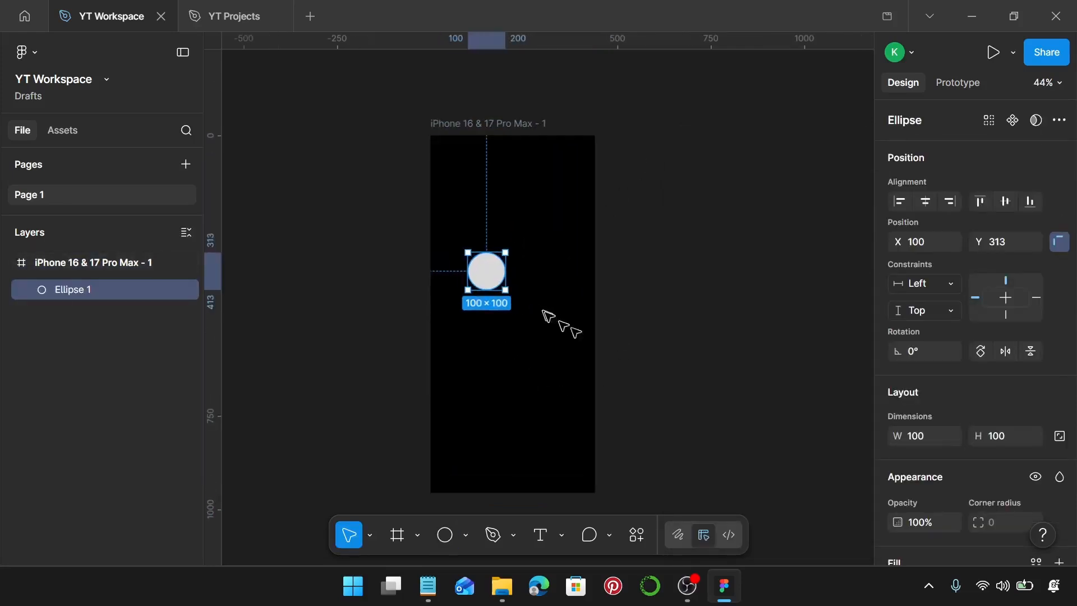
left_click(925, 438)
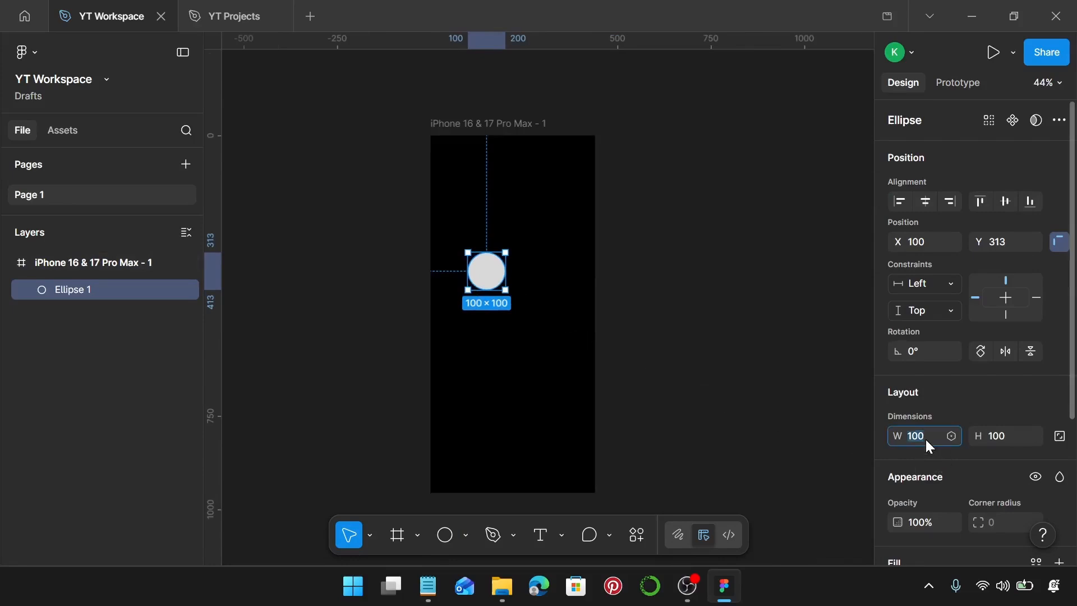
type("210")
key("Return")
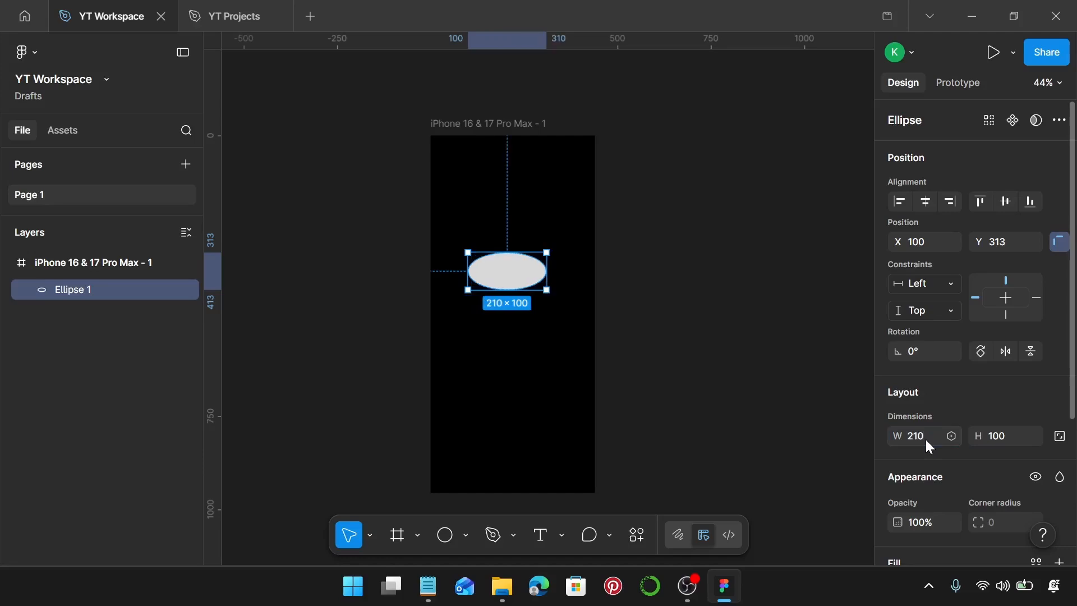
left_click(1002, 441)
key("Return")
Step: Centre the circle in the frame at X 115, Y 373 and duplicate it in place
scroll(601, 433, "down", 1)
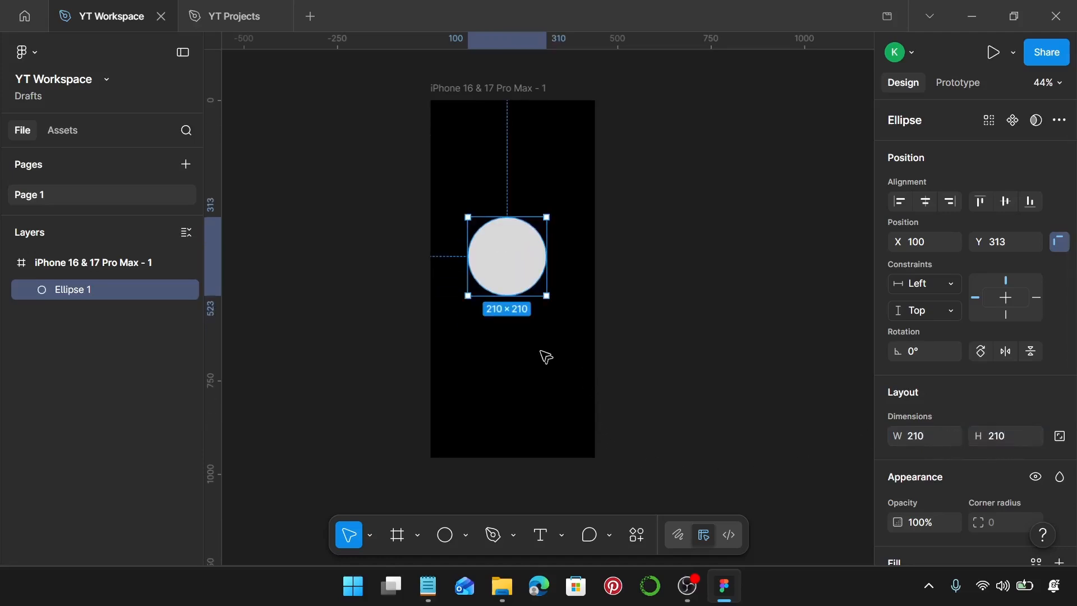
left_click_drag(523, 263, 530, 284)
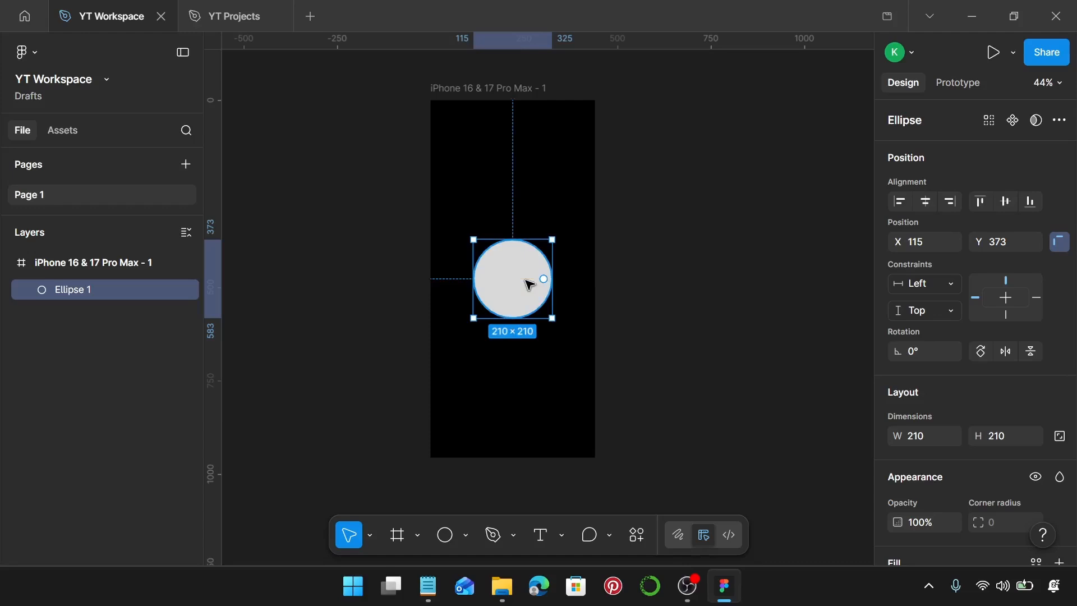
key("ctrl+d")
left_click(87, 318)
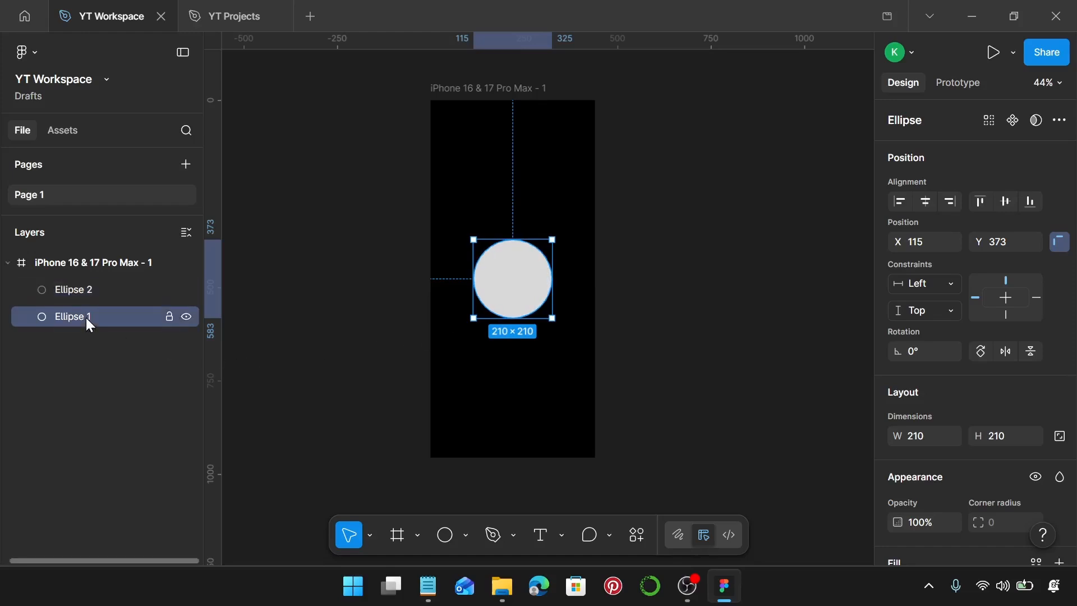
left_click(110, 287)
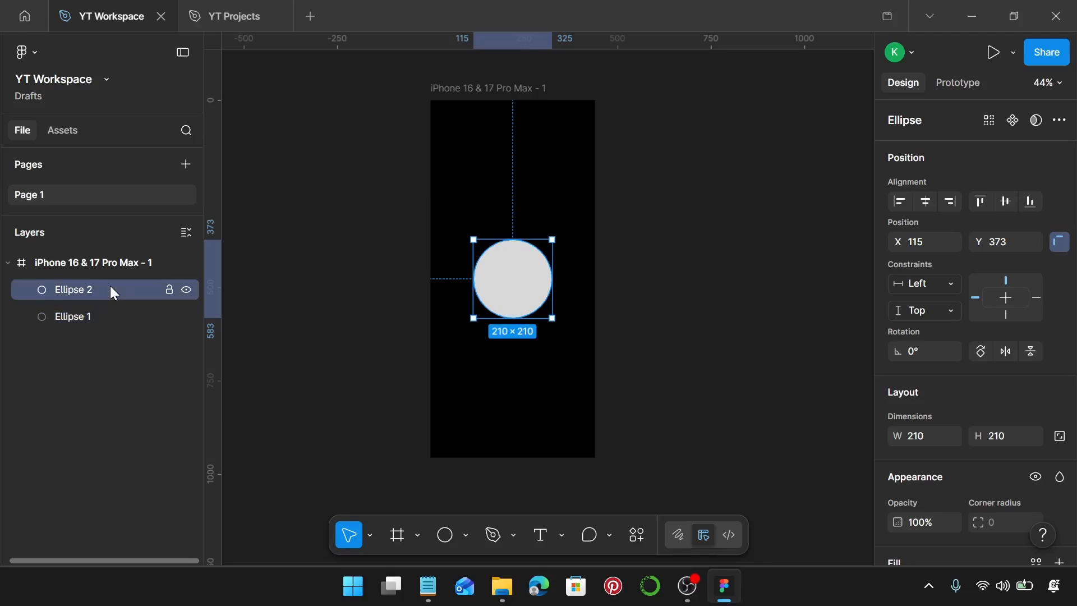
left_click(112, 318)
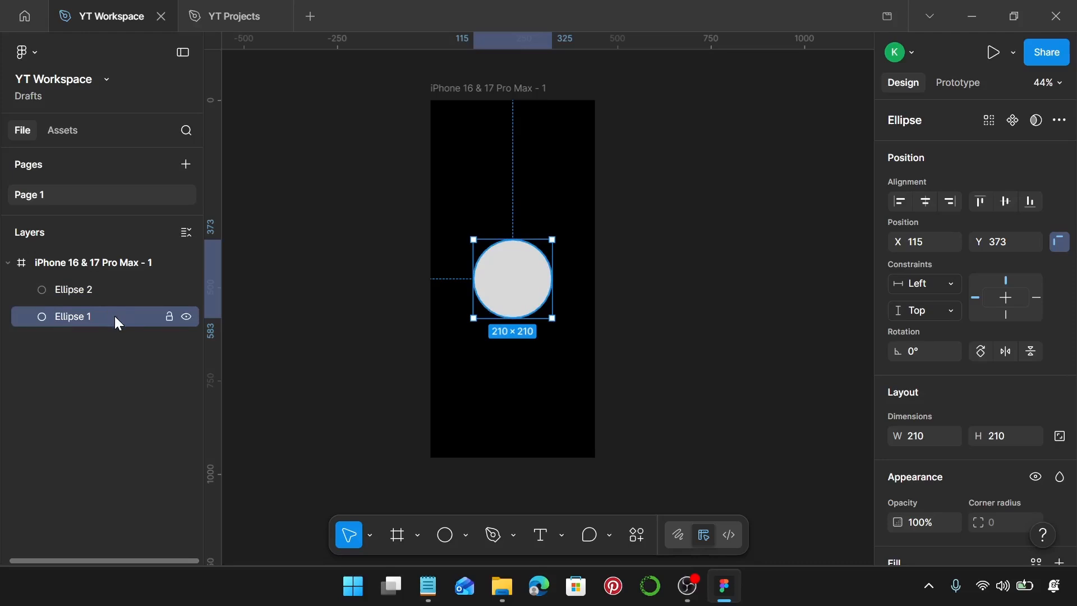
Step: Switch to Notepad and copy the hex code FFF701 from the "Grow and shrink animation" note
left_click(428, 586)
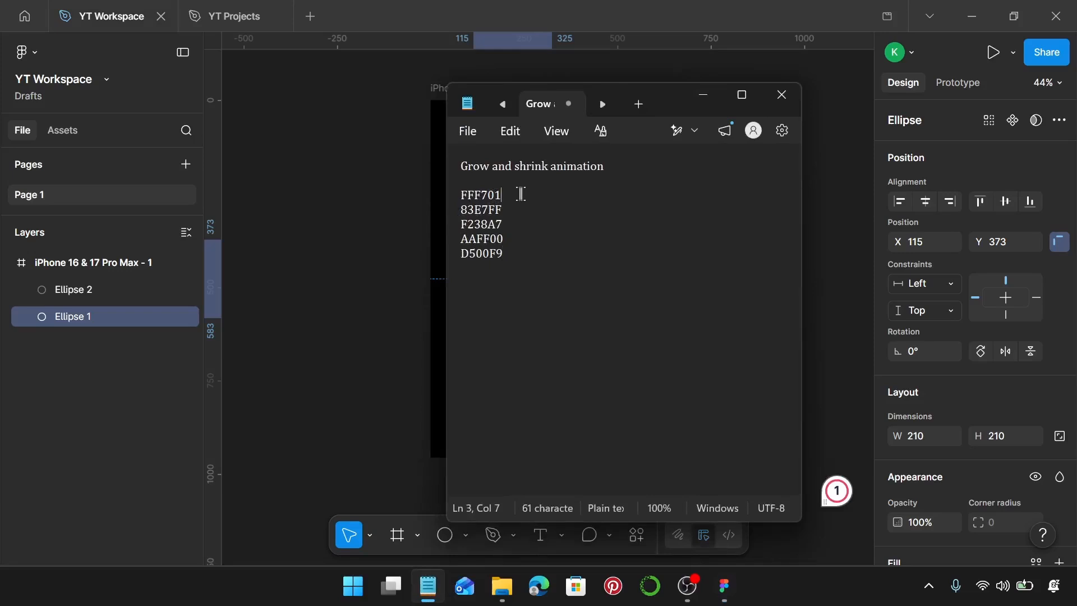
left_click_drag(523, 194, 460, 195)
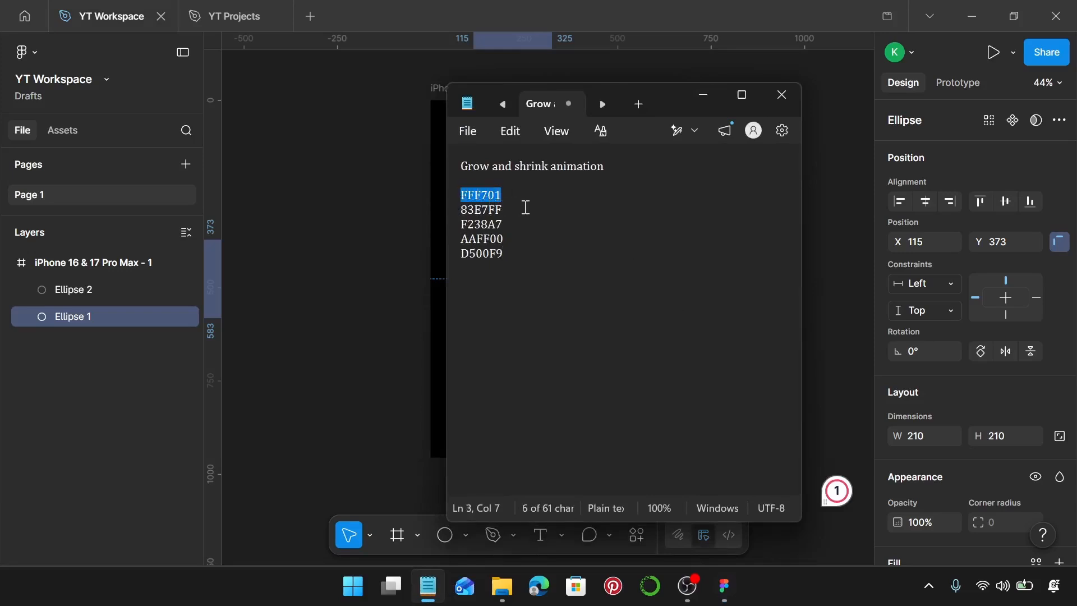
left_click(380, 337)
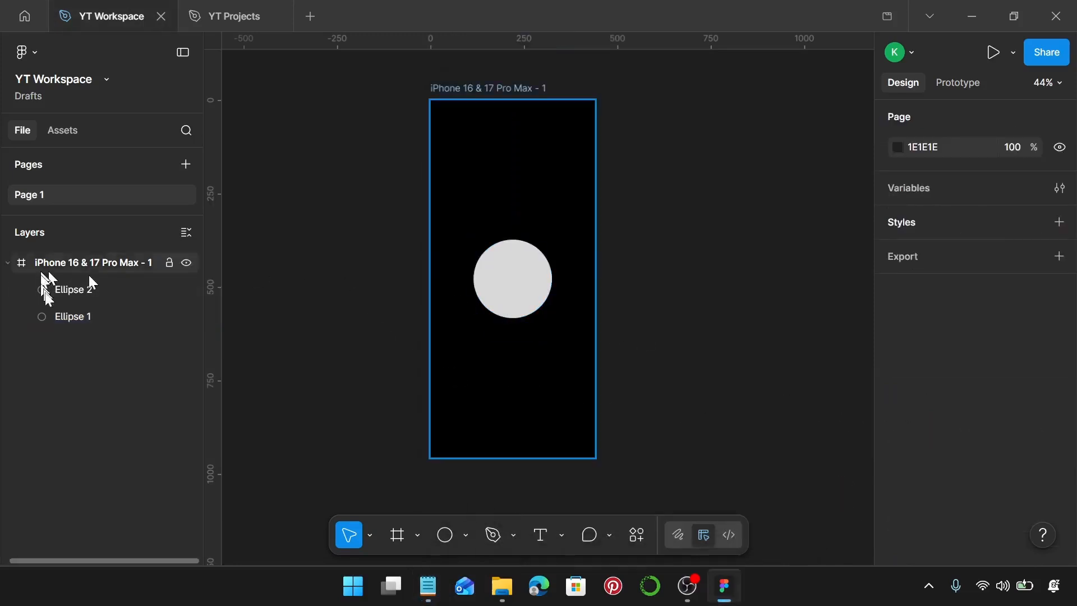
Step: Back in Figma, set the fill of the lower circle, Ellipse 1, to FFF701
left_click(75, 317)
scroll(1010, 410, "down", 3)
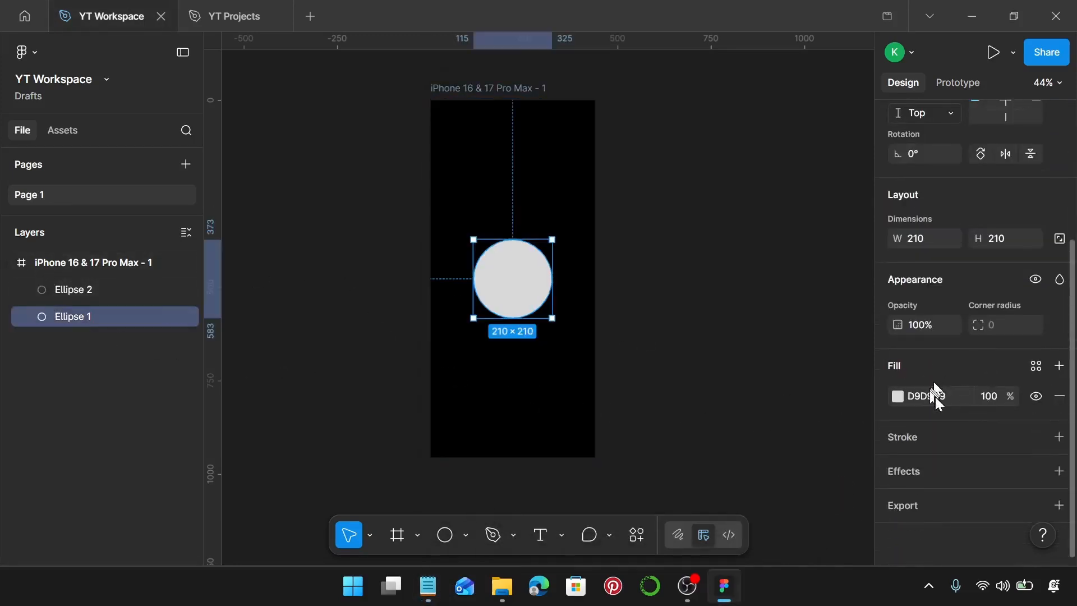
left_click(900, 399)
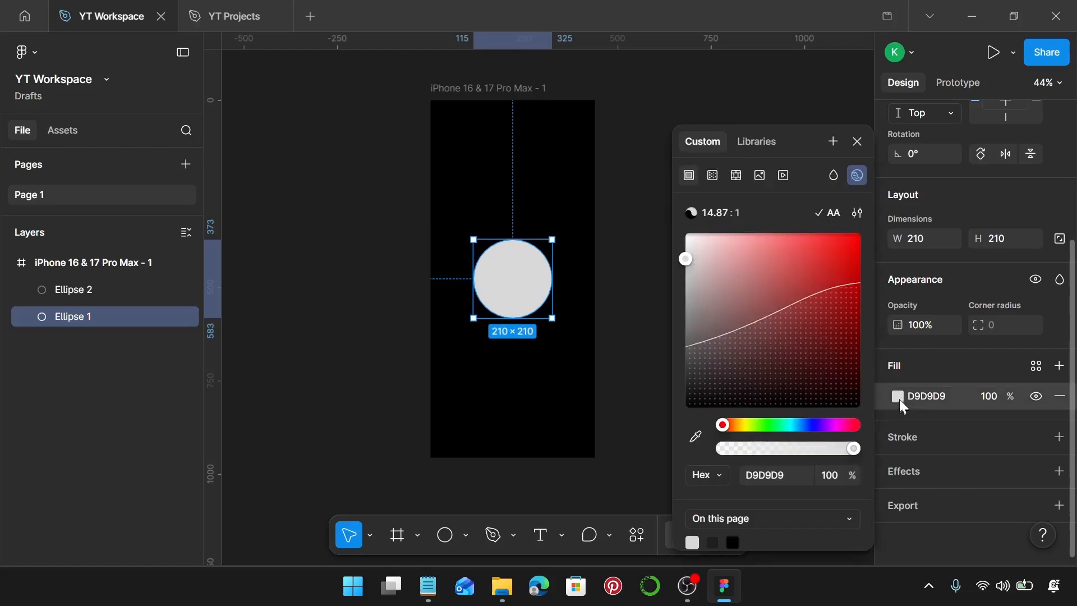
left_click(926, 398)
type("FFF701")
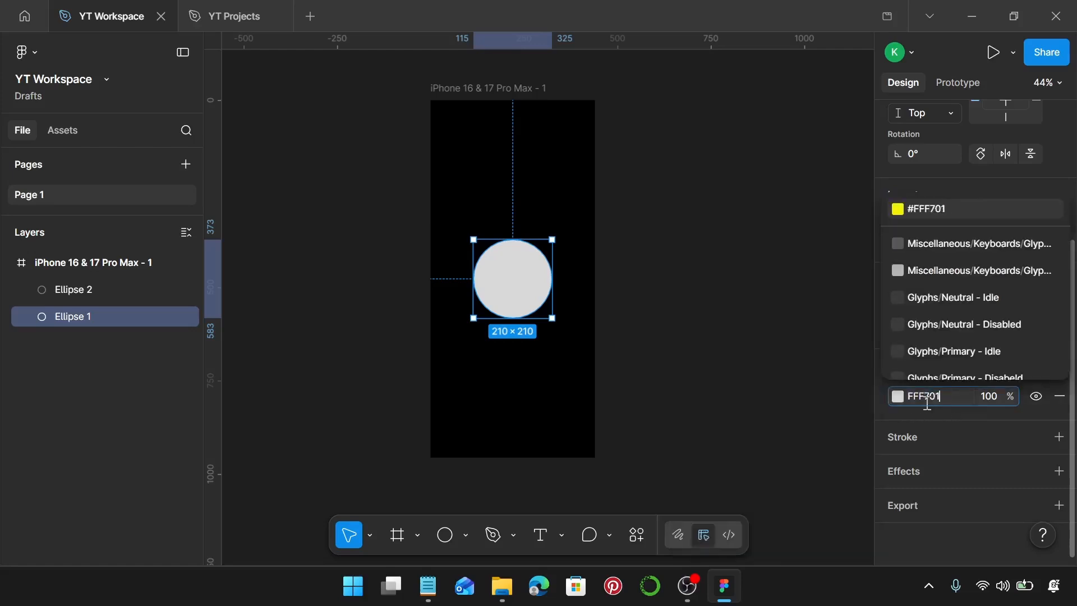
key("Return")
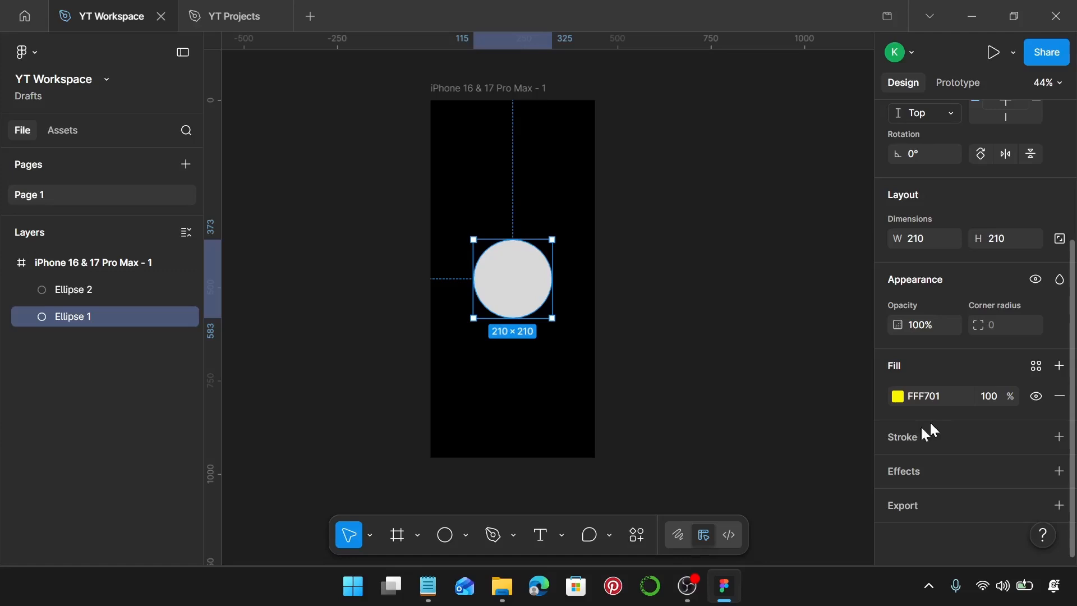
Step: Set the fill of the upper circle, Ellipse 2, to black (000000)
left_click(538, 283)
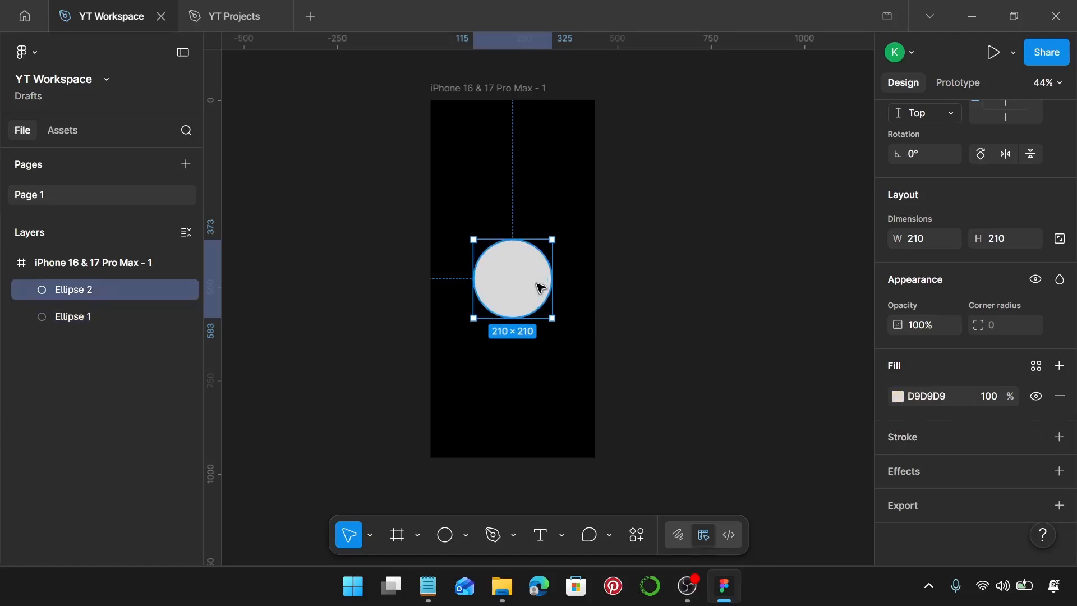
left_click(898, 397)
left_click_drag(772, 316, 649, 438)
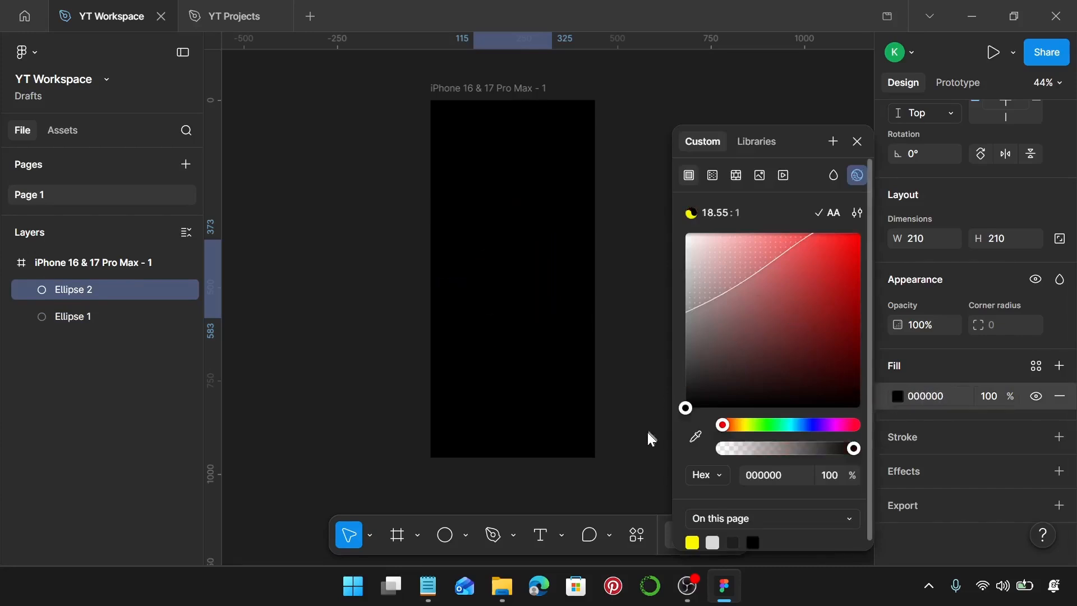
Step: Add a uniform layer blur of 120 to the yellow Ellipse 1
left_click(121, 312)
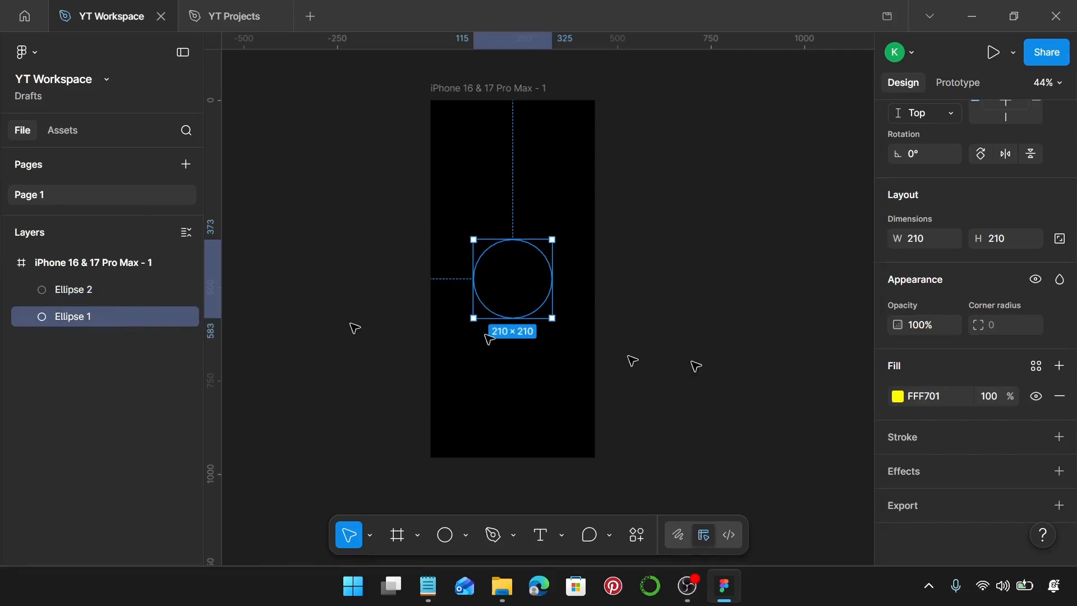
left_click(1059, 471)
left_click(991, 500)
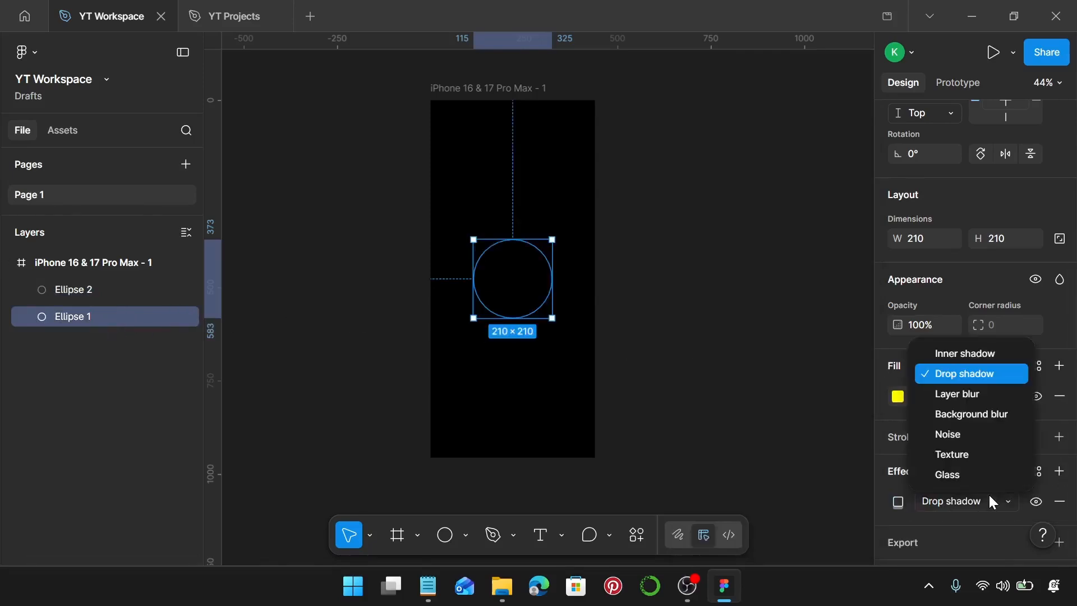
left_click(990, 395)
left_click(898, 501)
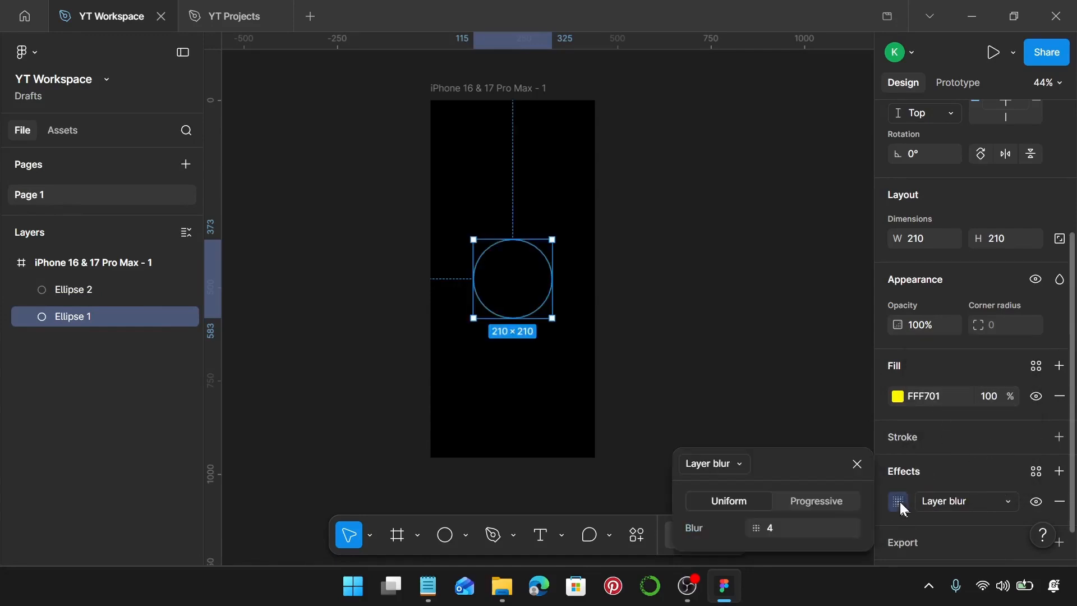
left_click(800, 527)
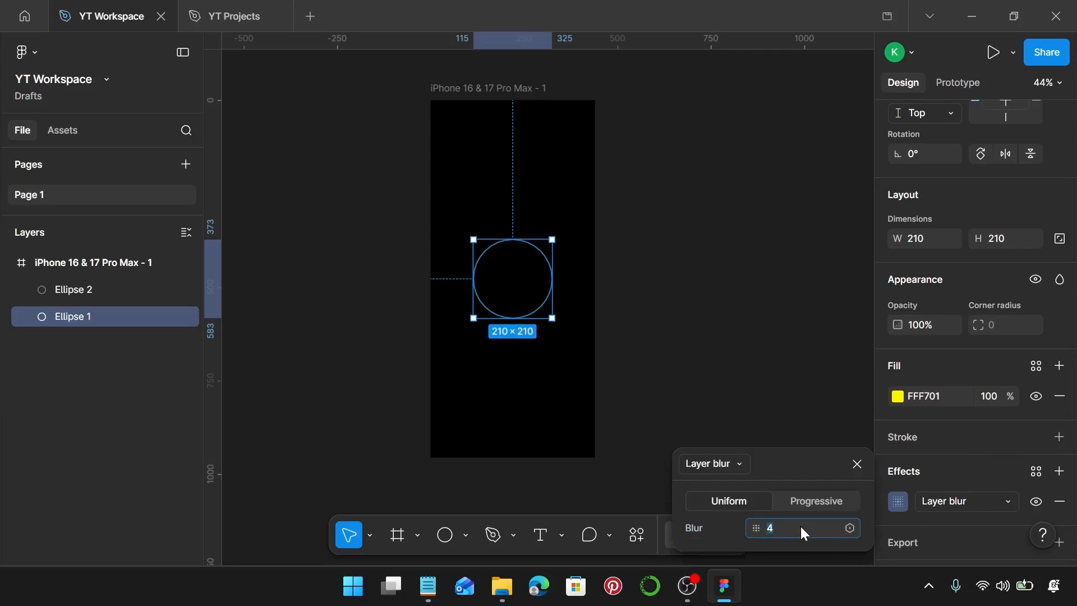
key("Return")
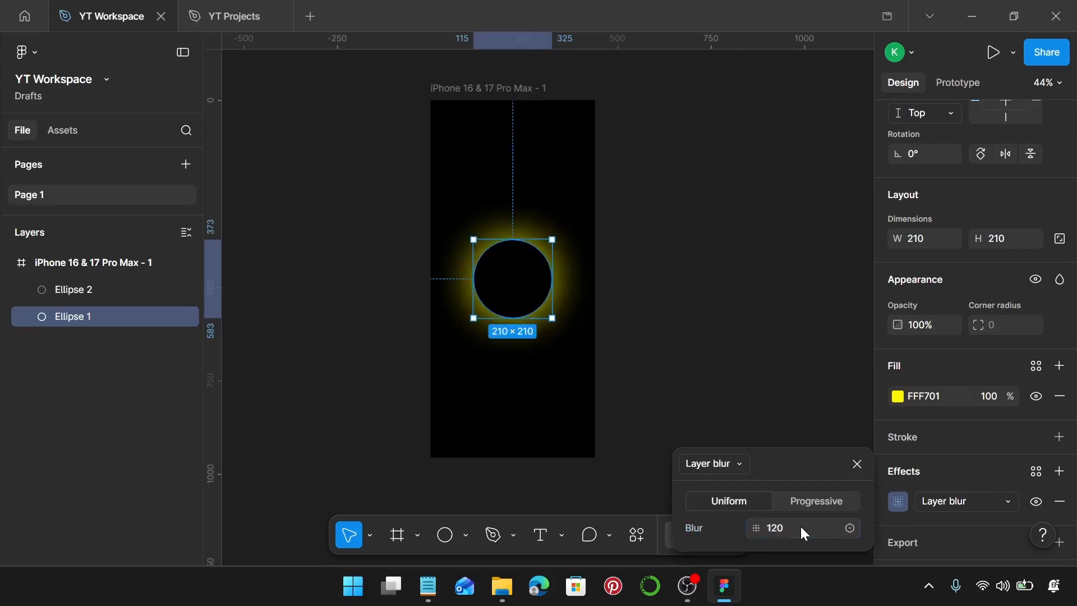
left_click(857, 464)
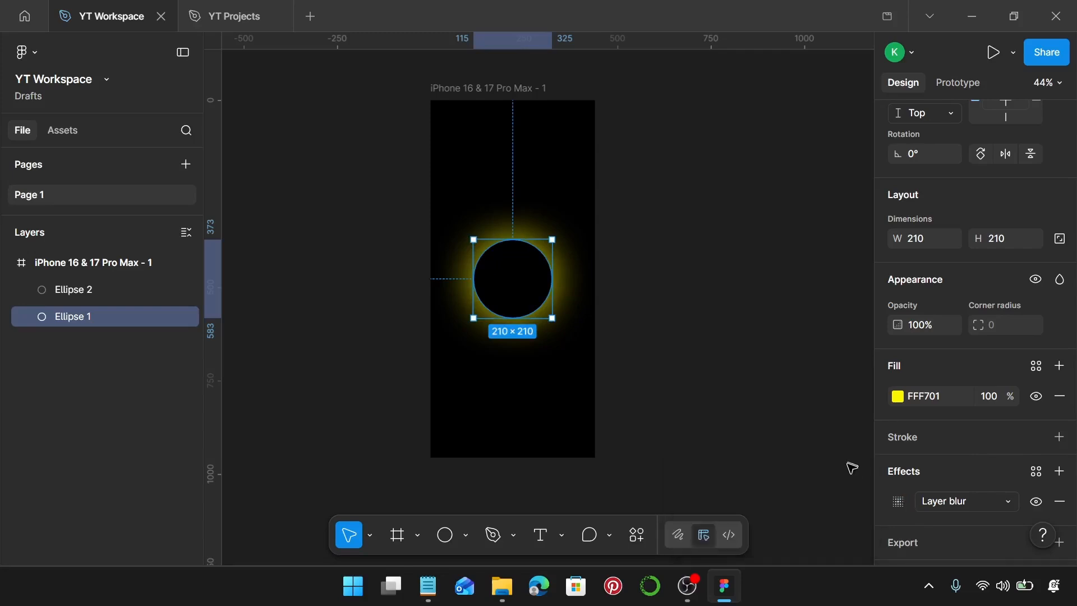
Step: Add the text "LOADING" inside the circle on the phone frame
scroll(548, 371, "up", 2)
scroll(548, 371, "up", 2)
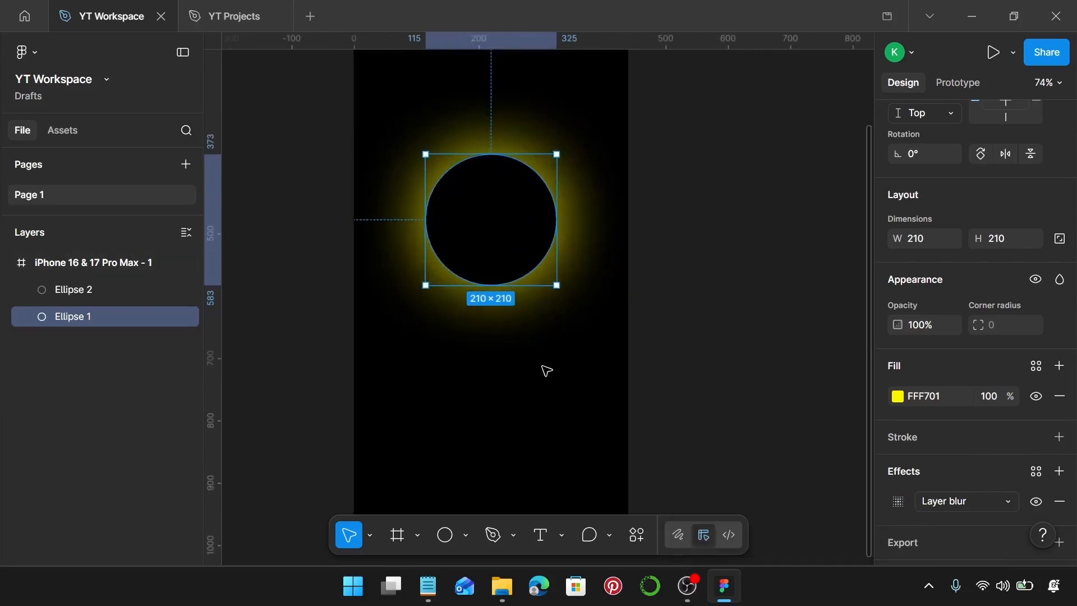
key("t")
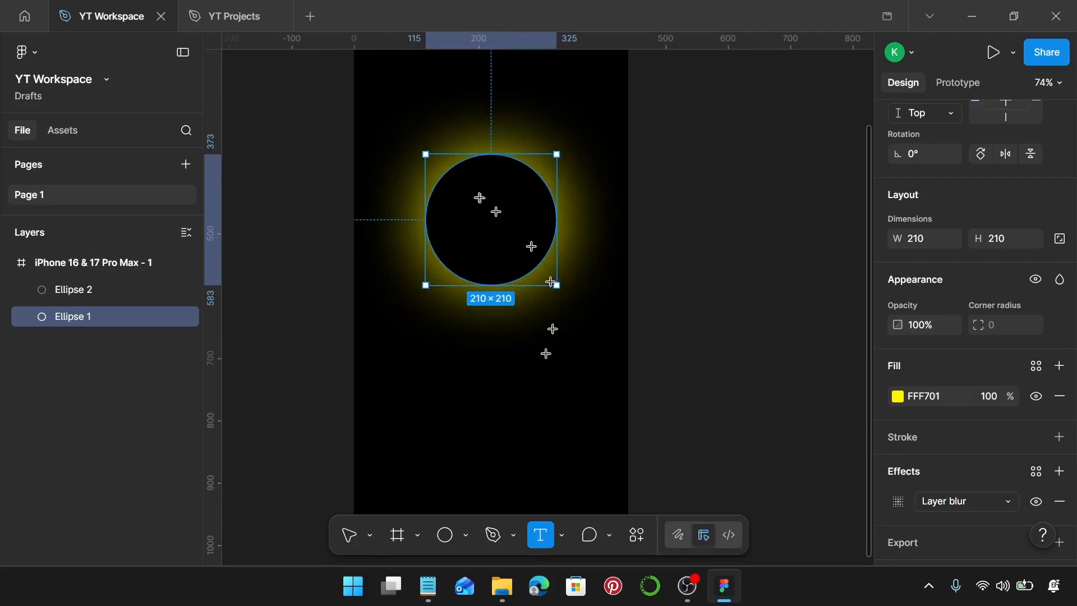
left_click(473, 226)
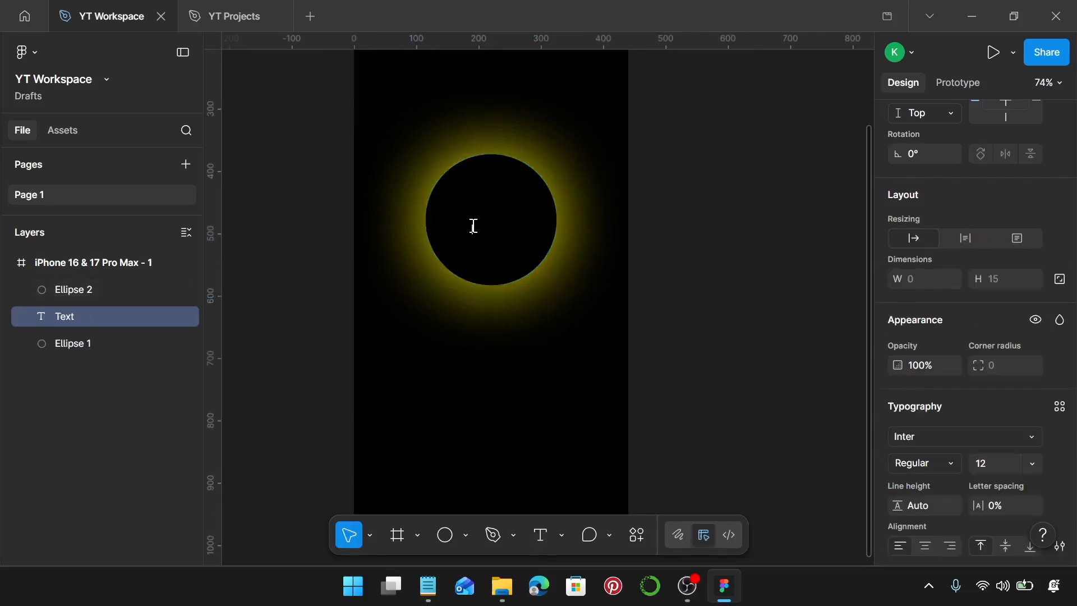
key("Caps_Lock")
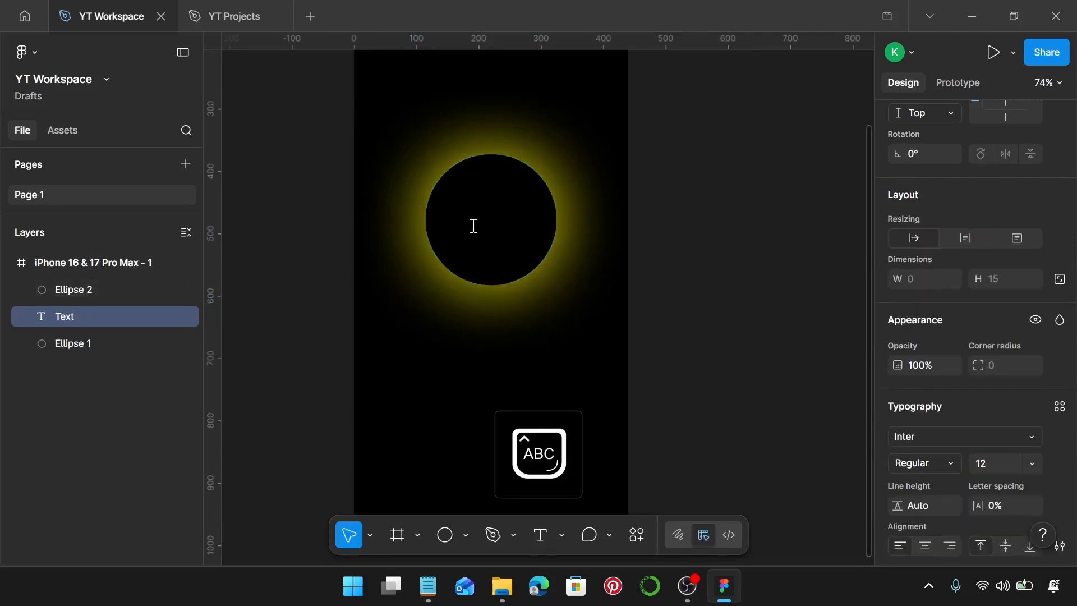
type("LOAQ")
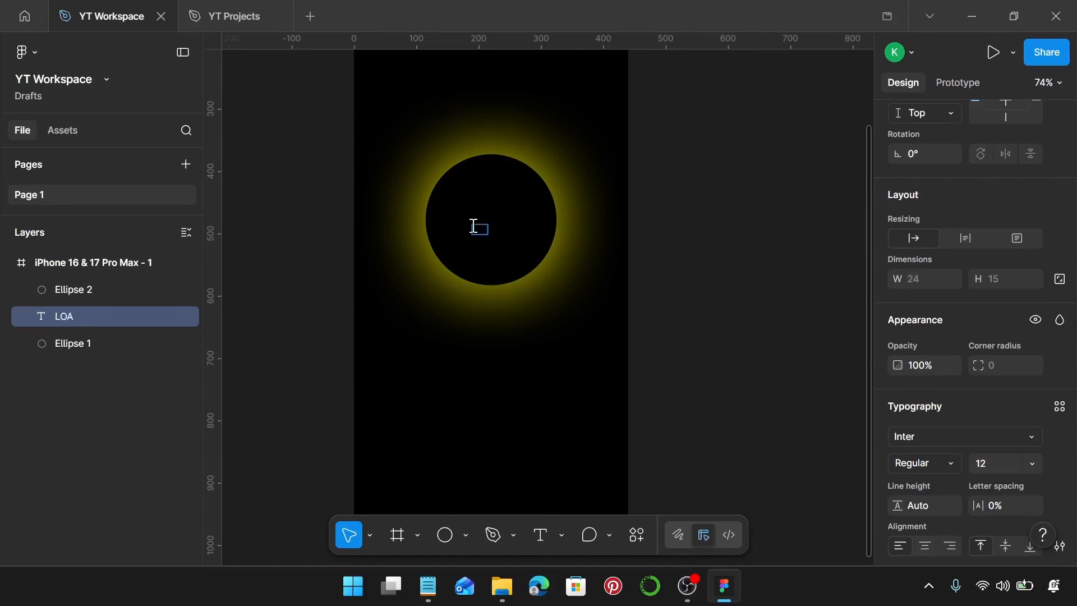
key("BackSpace")
type("DING")
key("Escape")
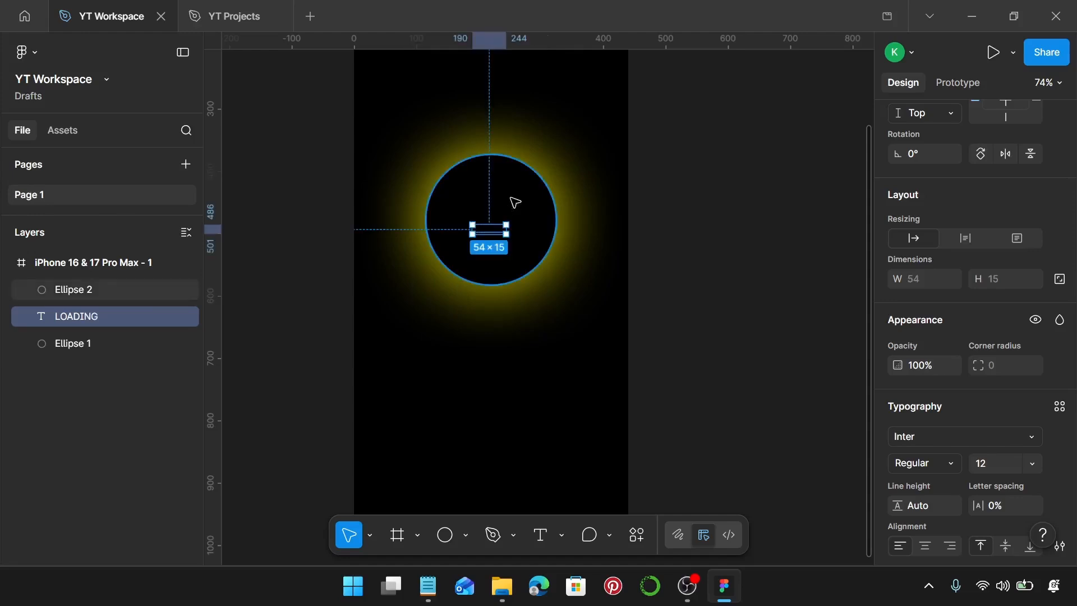
Step: Bring the LOADING text in front of the black Ellipse 2 and centre it in the circle
scroll(953, 395, "down", 4)
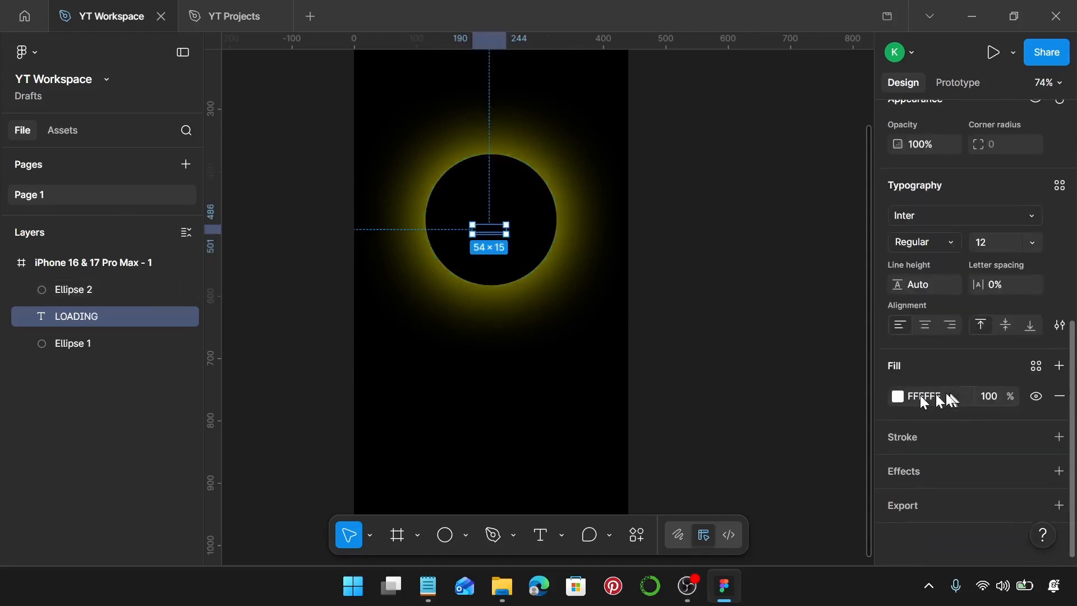
scroll(914, 371, "up", 3)
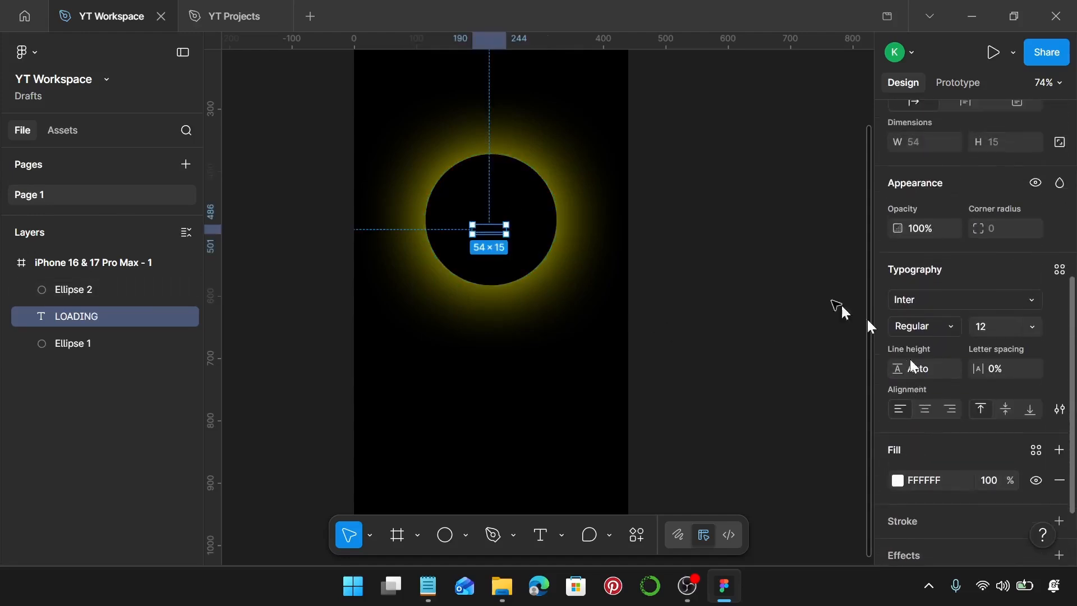
key("ctrl+bracketright")
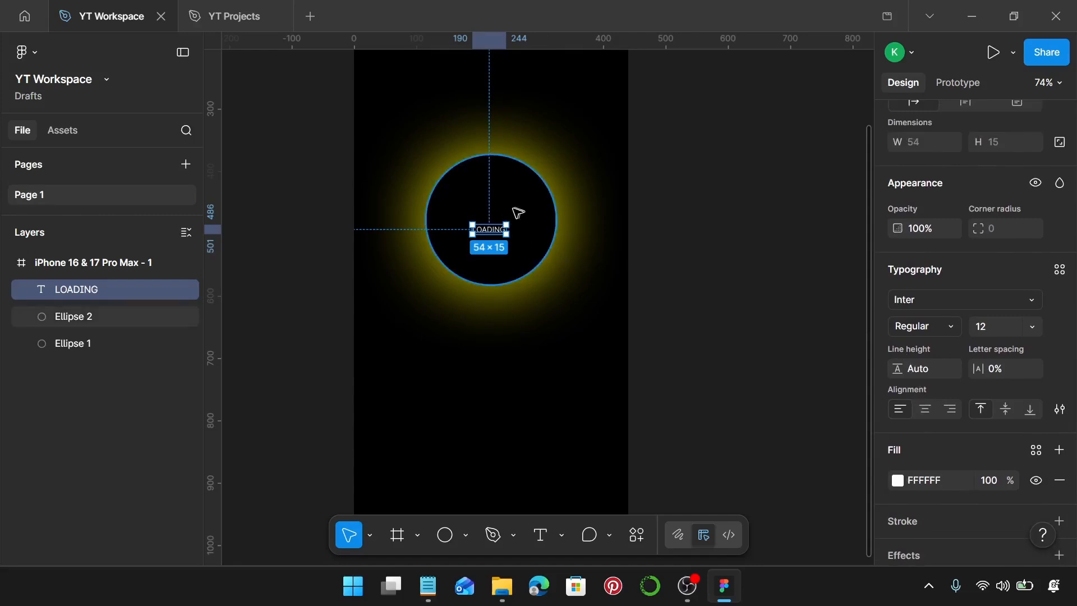
scroll(517, 212, "up", 5)
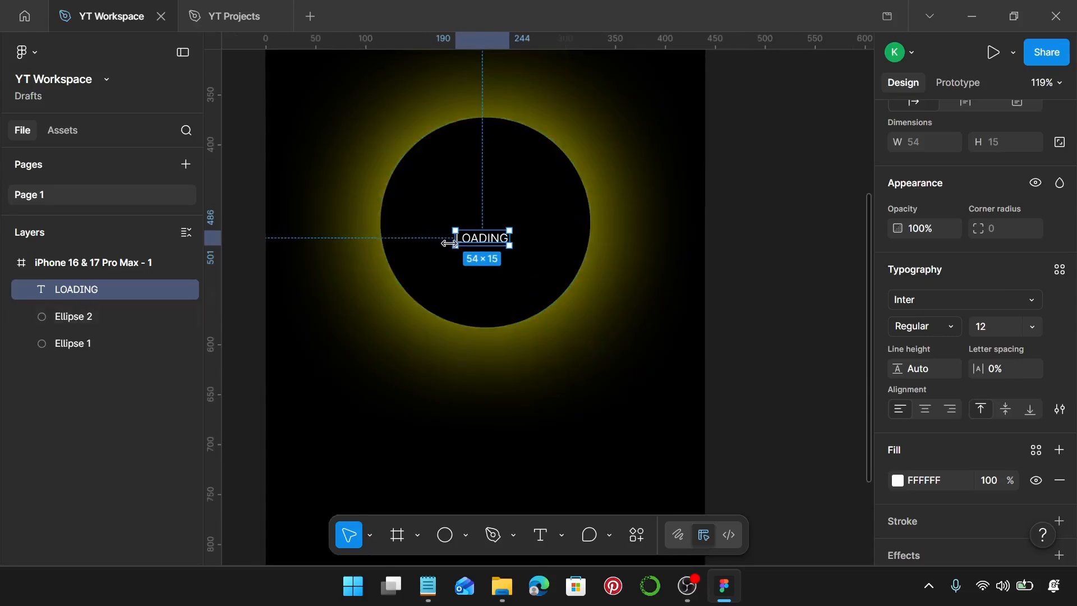
left_click_drag(477, 249, 487, 231)
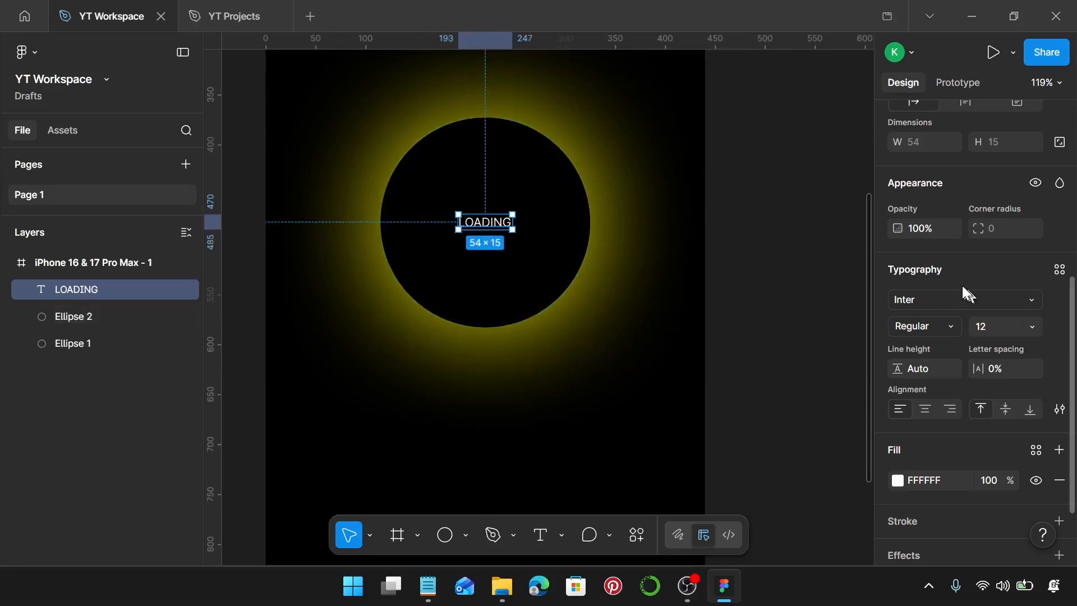
Step: Change the font of the LOADING text to Montserrat
left_click(973, 301)
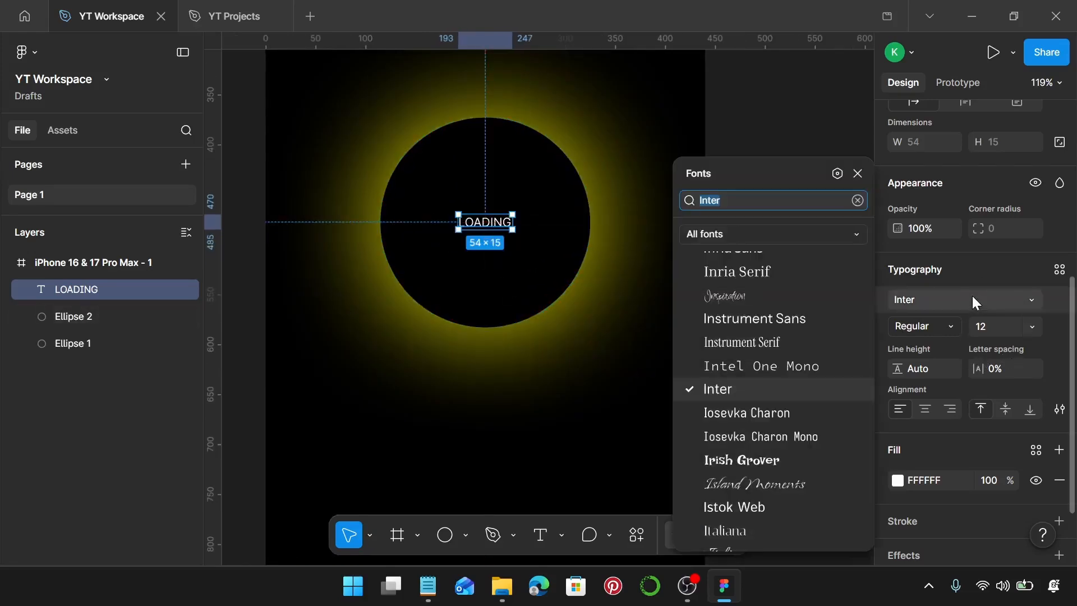
type("MON")
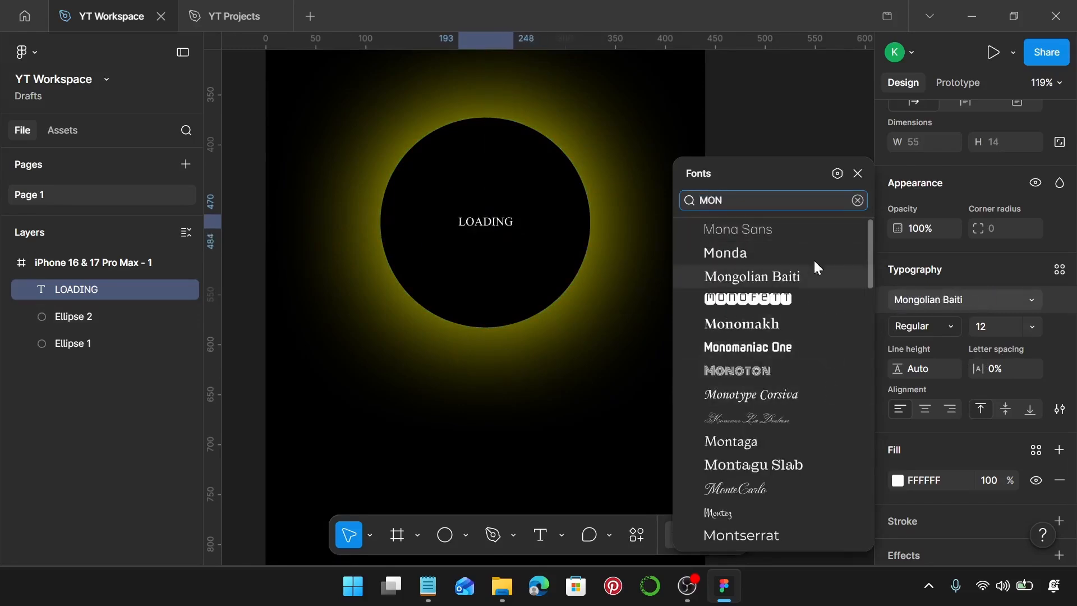
type("T")
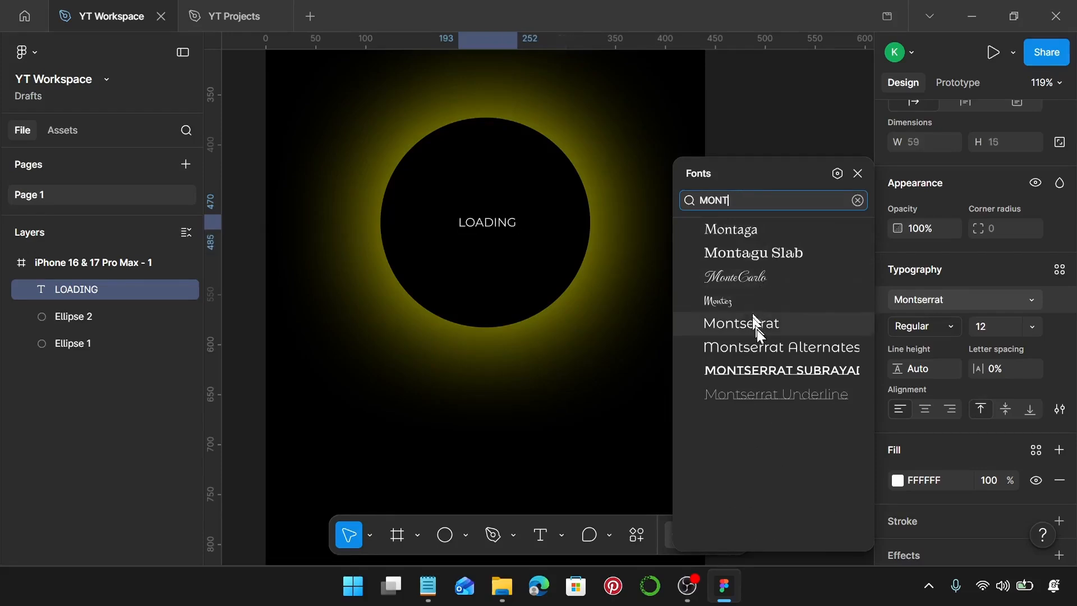
left_click(755, 324)
Step: Set the LOADING text's font size to 38 and its line height to 44
left_click(1001, 327)
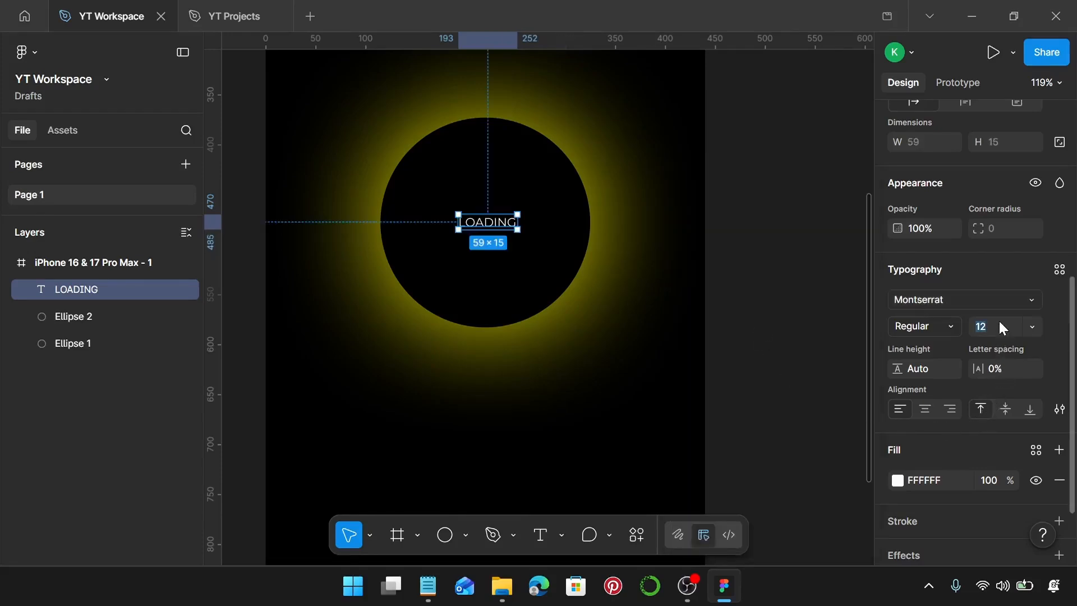
type("38")
key("Return")
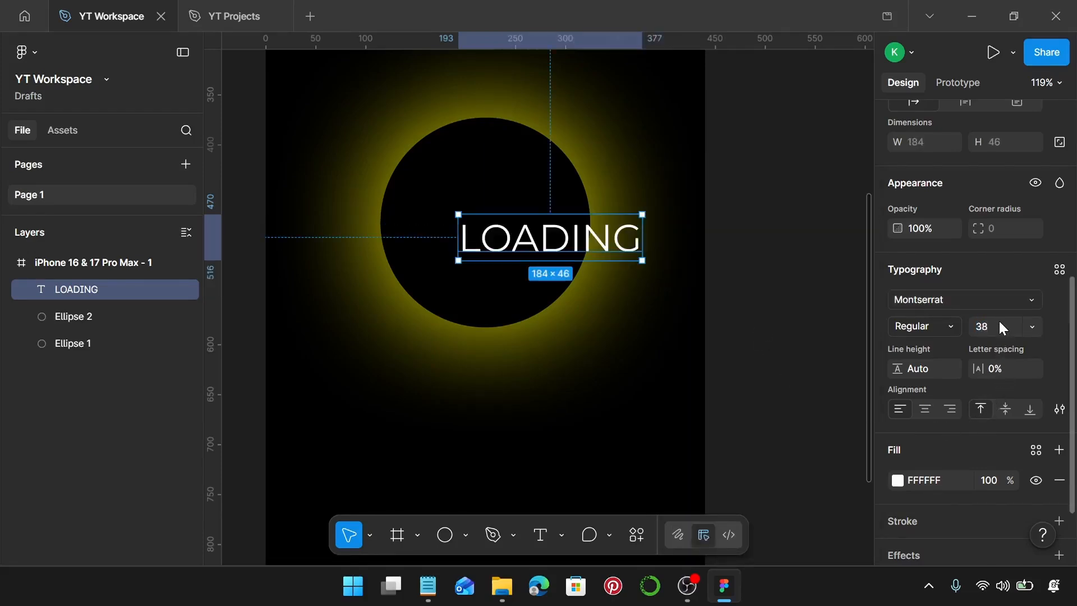
left_click(925, 368)
key("Return")
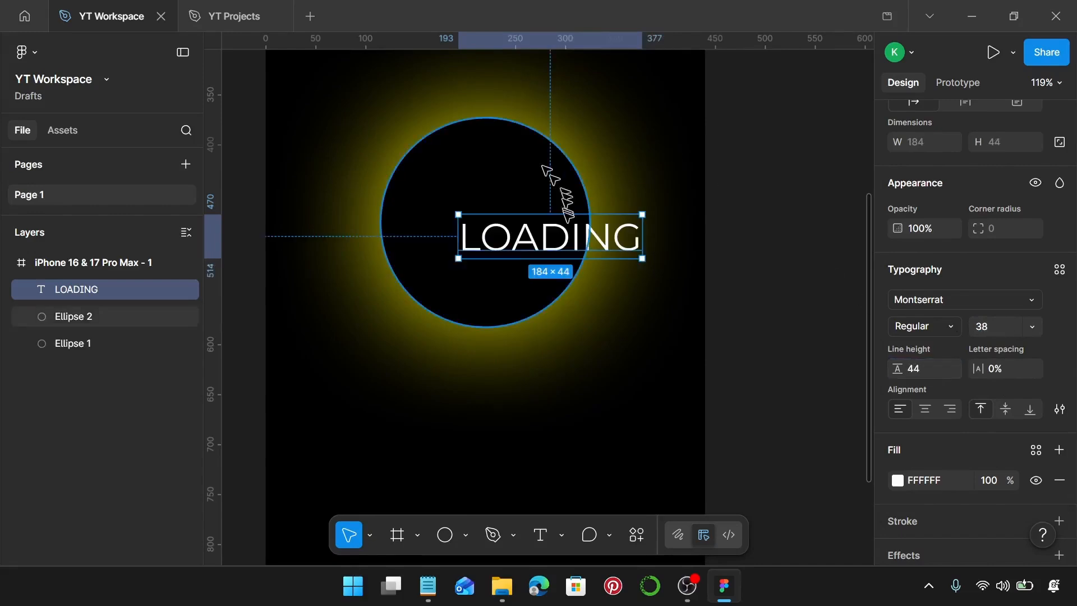
Step: Recentre the enlarged LOADING text within the circle and deselect it
left_click_drag(565, 228, 505, 215)
scroll(505, 215, "down", 6)
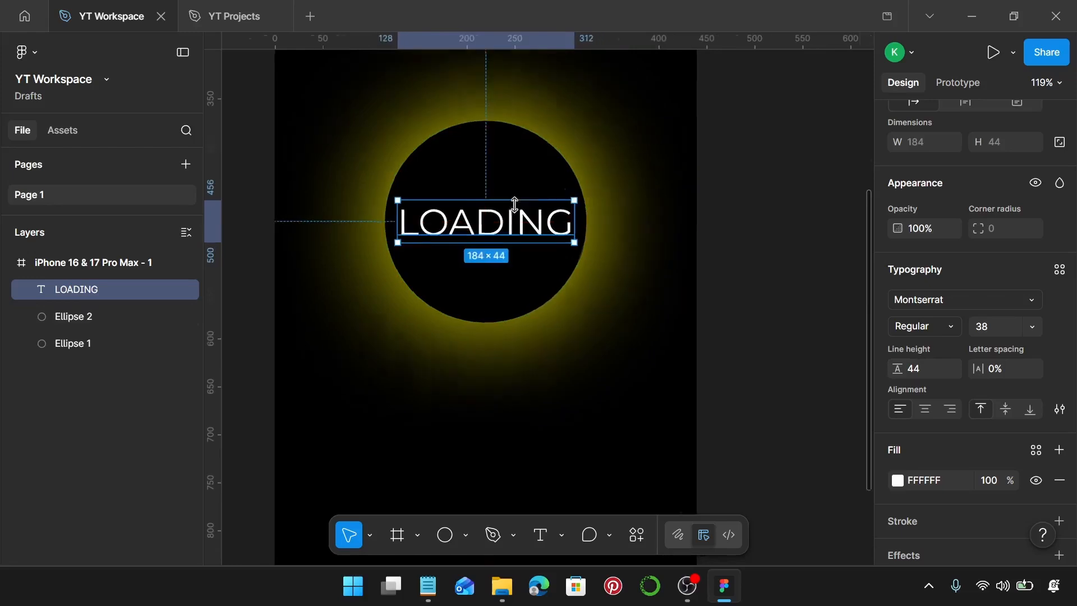
left_click(668, 212)
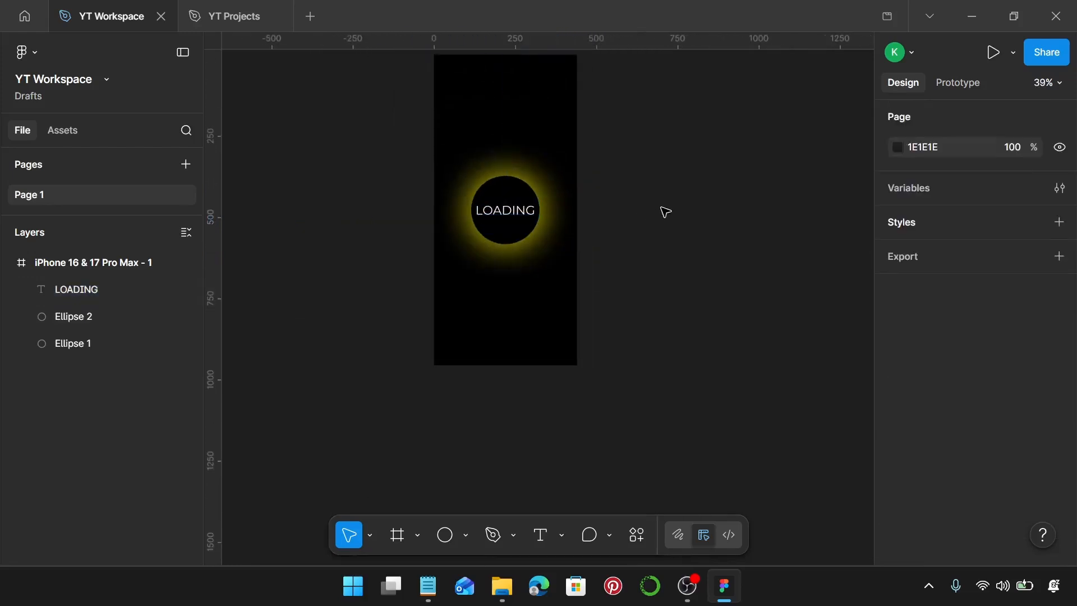
Step: Duplicate the iPhone 16 & 17 Pro Max - 1 frame to its right, at about X 489, Y 0
scroll(667, 212, "down", 2)
scroll(675, 198, "up", 2)
scroll(675, 199, "right", 2)
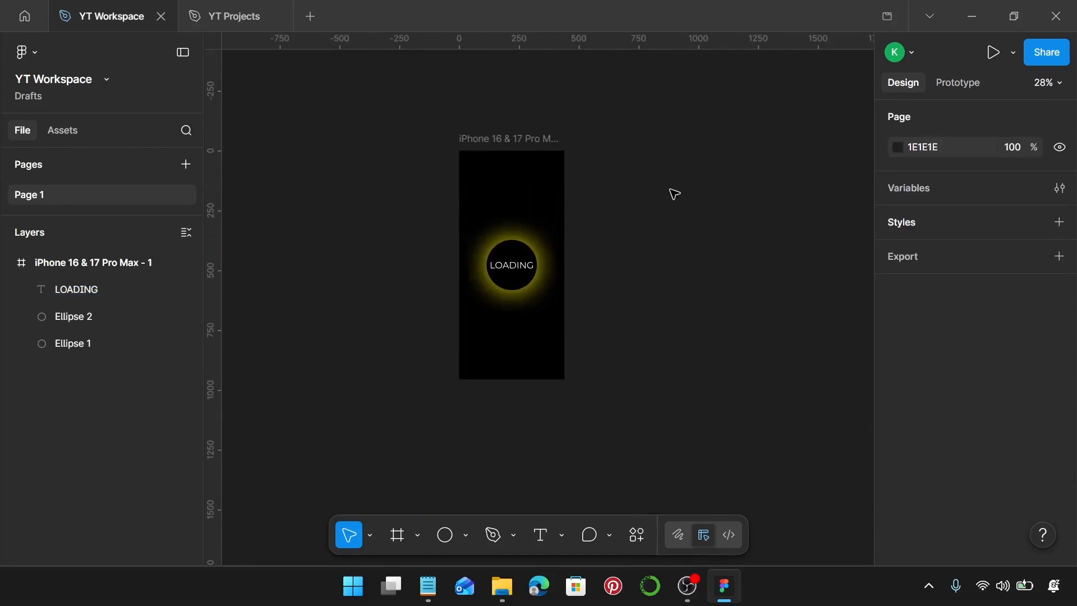
left_click(503, 137)
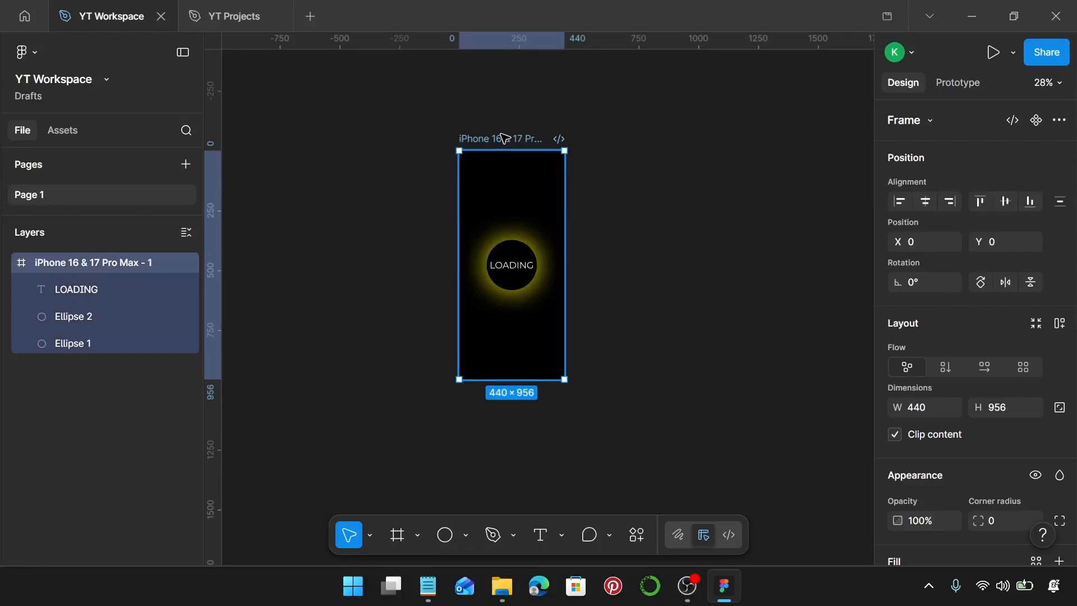
left_click_drag(504, 138, 618, 151)
scroll(709, 339, "up", 5)
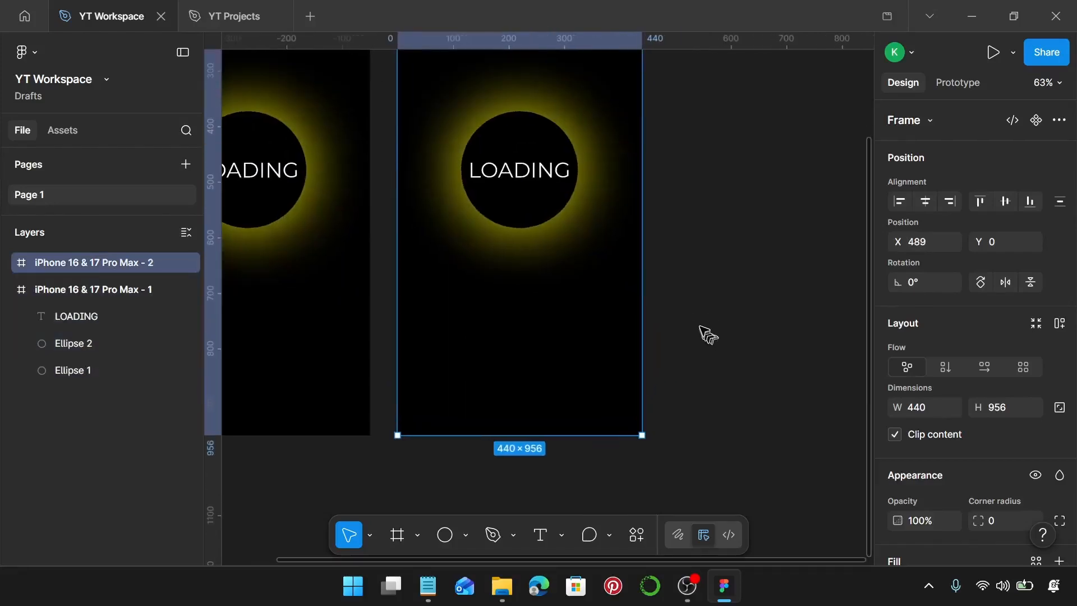
Step: Enlarge the yellow Ellipse 1 in the second frame evenly around its centre to 260 × 260
scroll(517, 209, "up", 3)
left_click(476, 188)
left_click(543, 290)
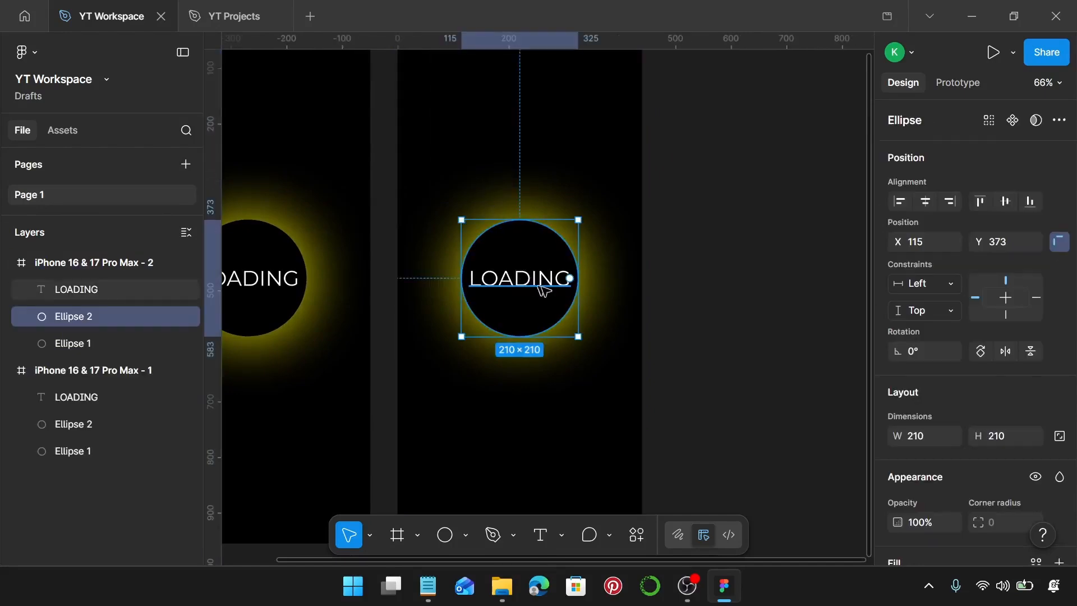
left_click(107, 343)
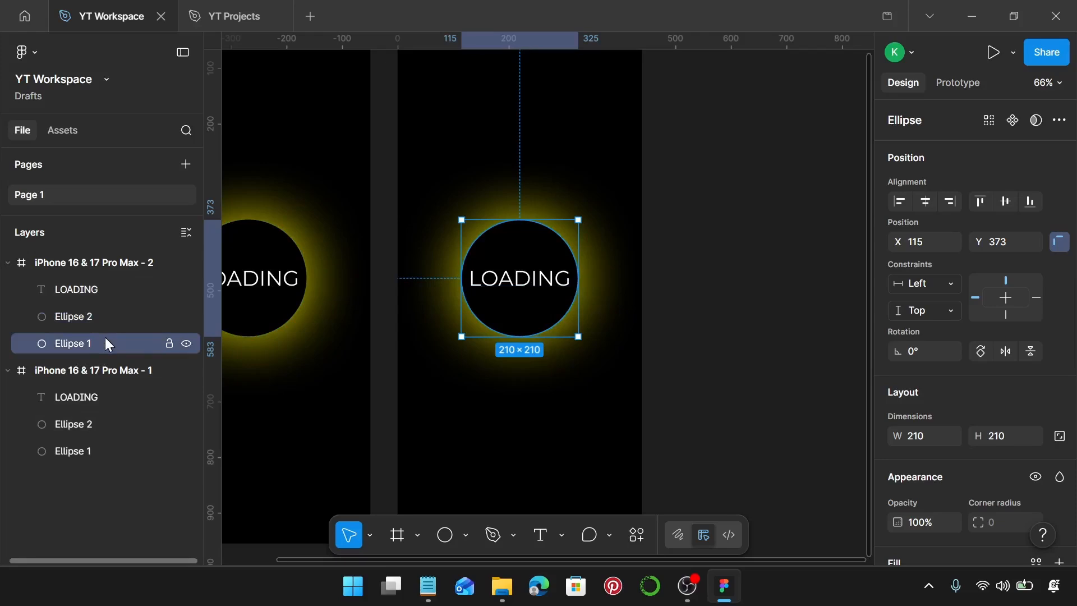
scroll(621, 286, "up", 5)
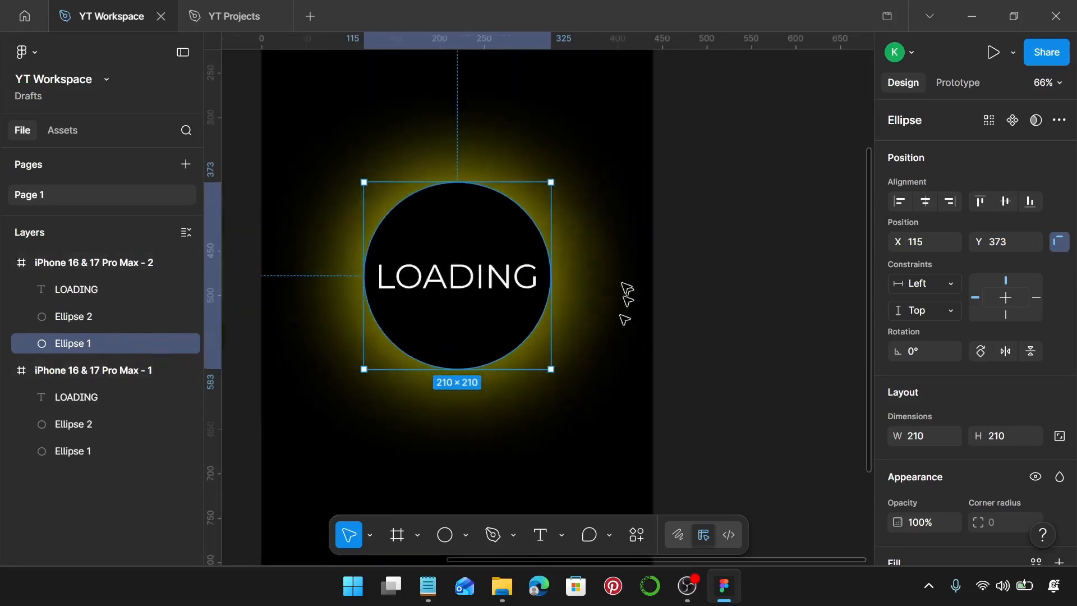
scroll(615, 286, "up", 1)
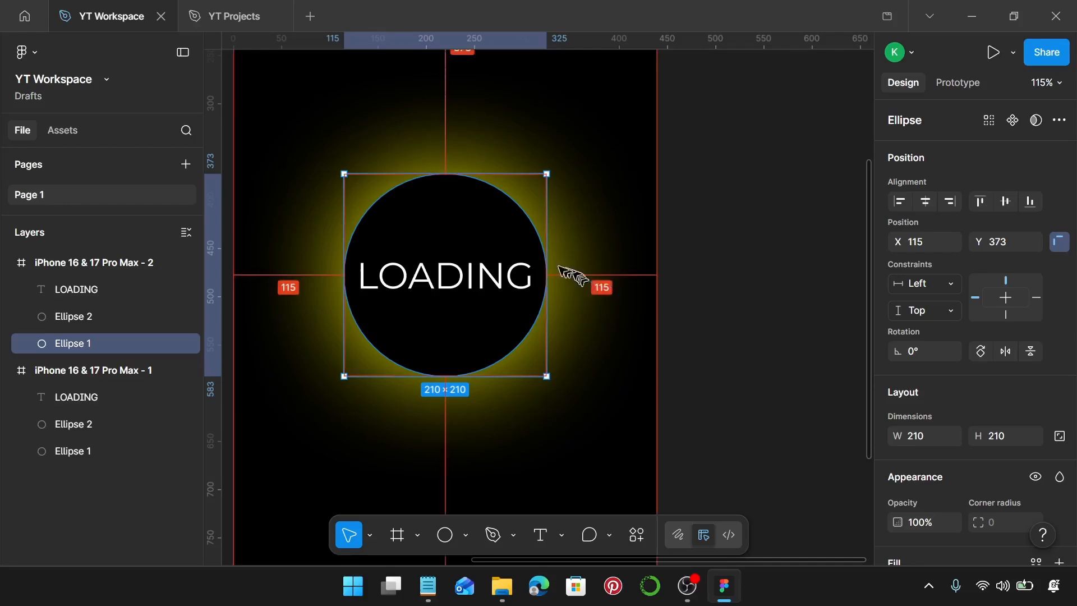
left_click_drag(548, 264, 569, 273)
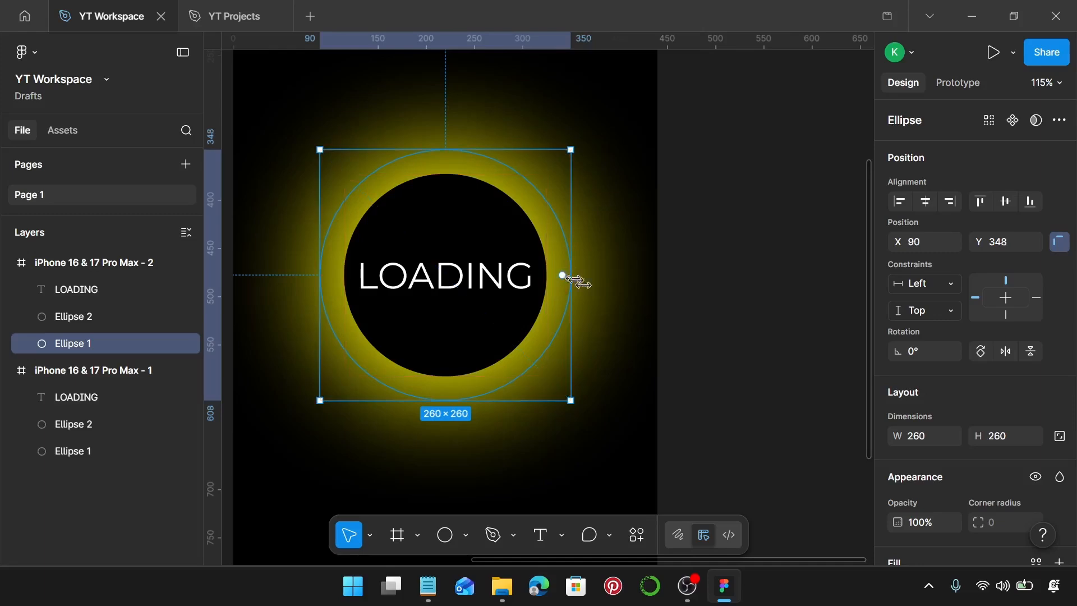
scroll(606, 293, "down", 5, "ctrl")
left_click(671, 302)
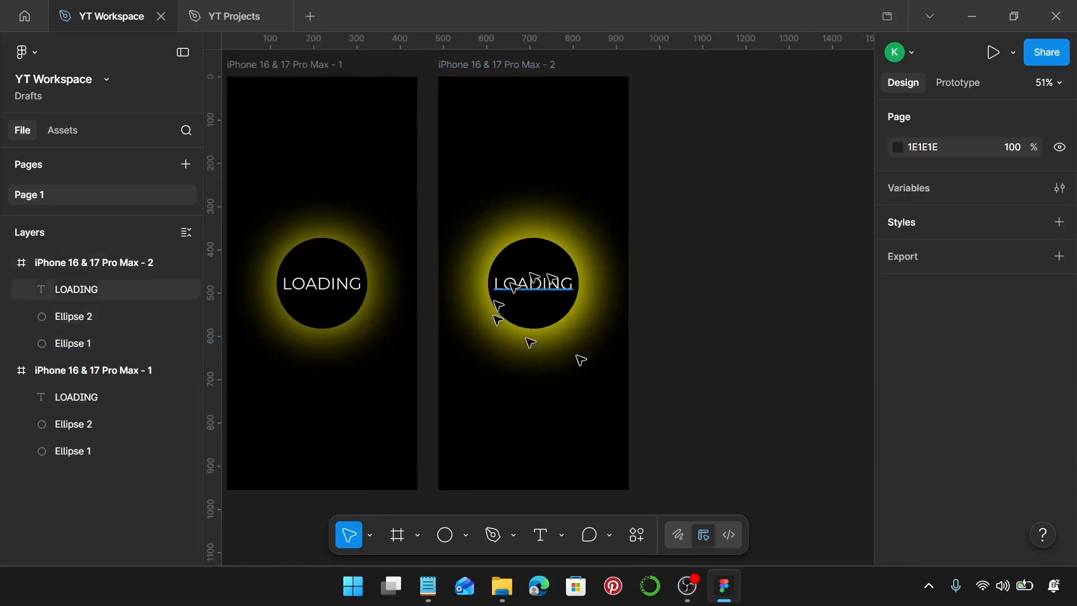
Step: Duplicate the second phone frame to its right at X 978, Y 0, keeping the same 49 spacing
scroll(777, 354, "down", 3)
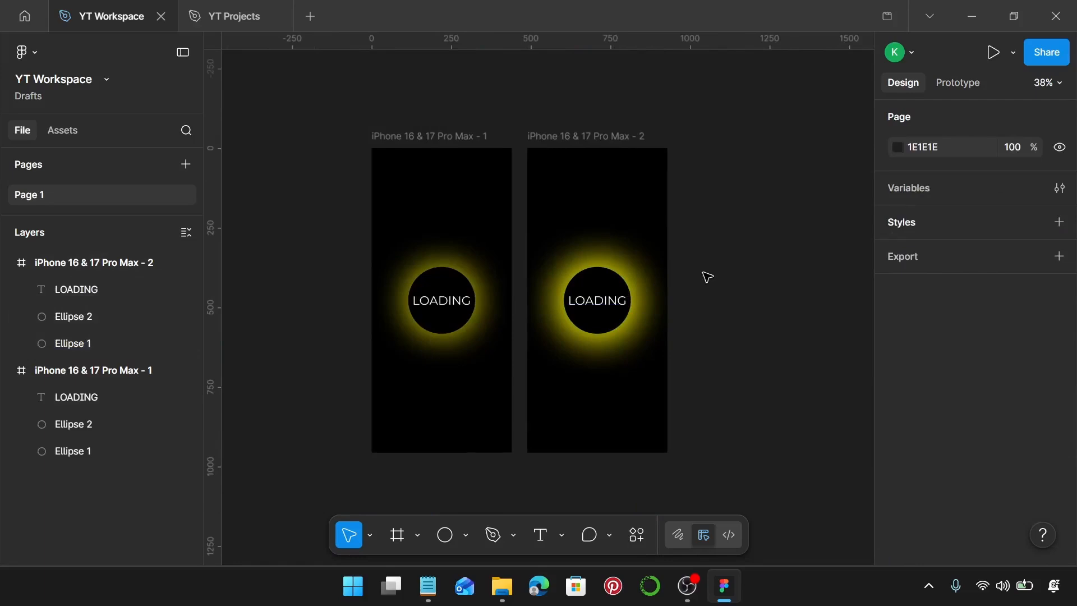
scroll(707, 277, "right", 2)
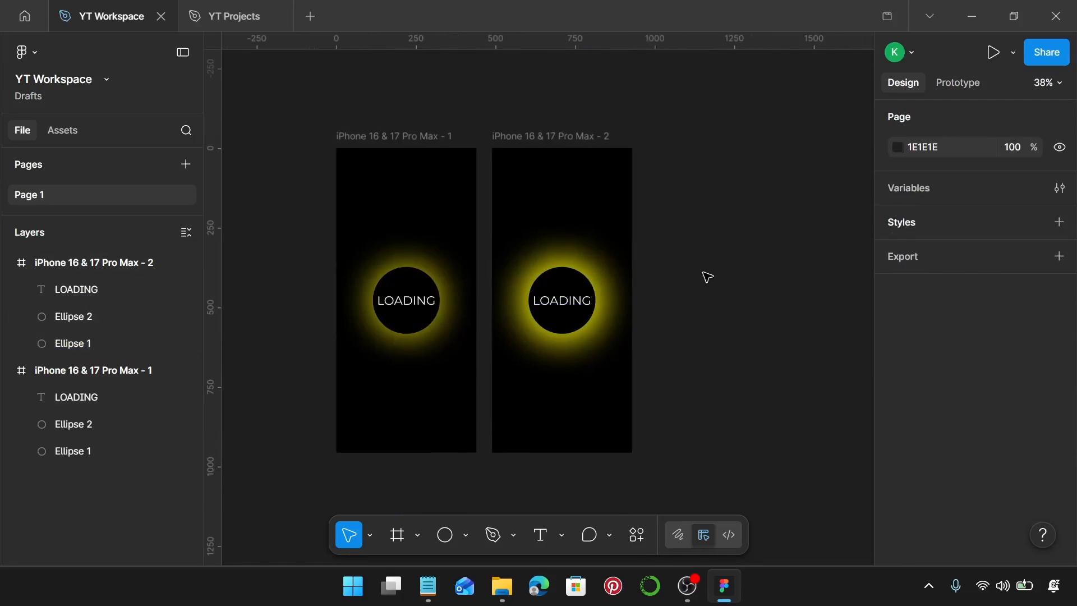
scroll(696, 230, "right", 2)
left_click(389, 137)
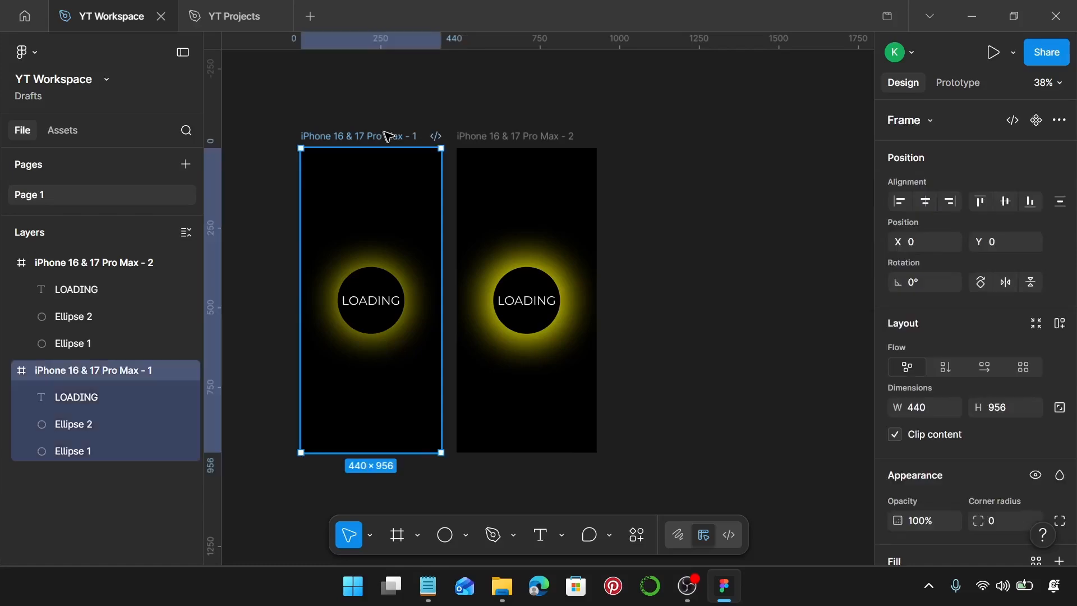
scroll(388, 137, "right", 2)
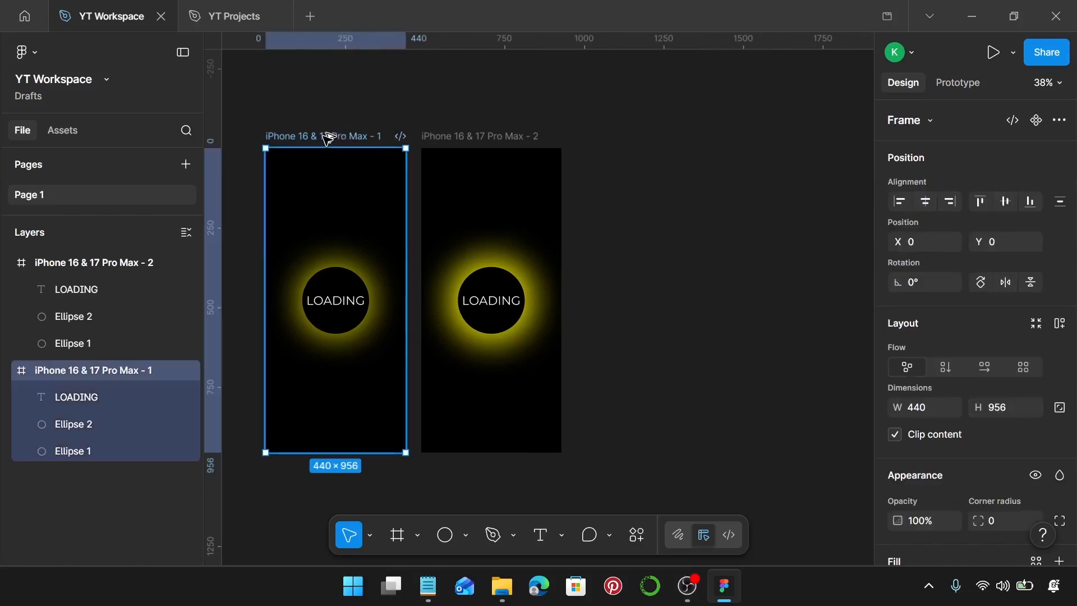
left_click(491, 138)
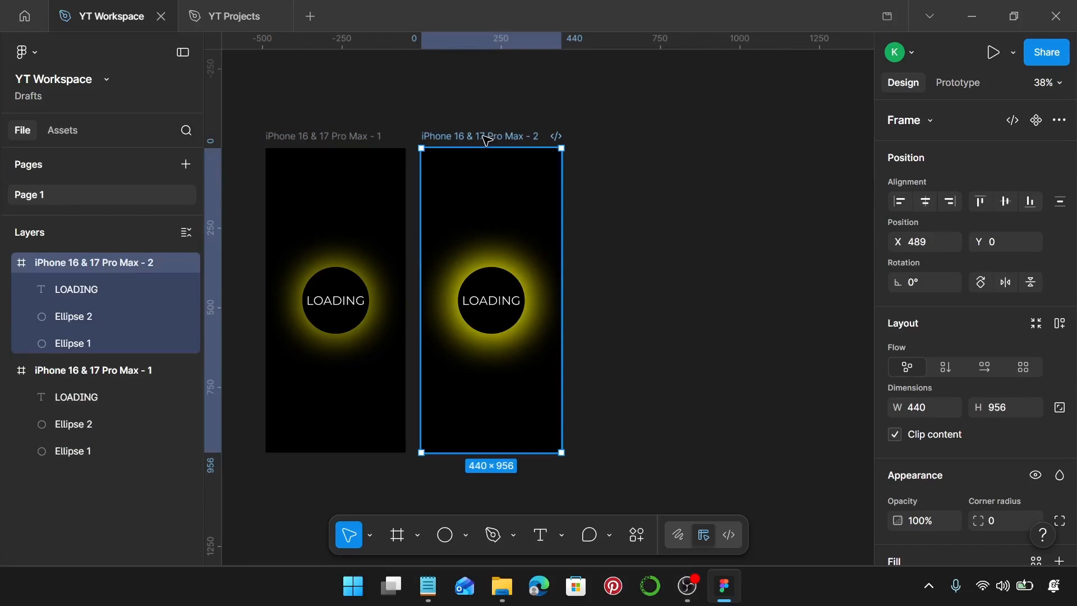
key("ctrl+d")
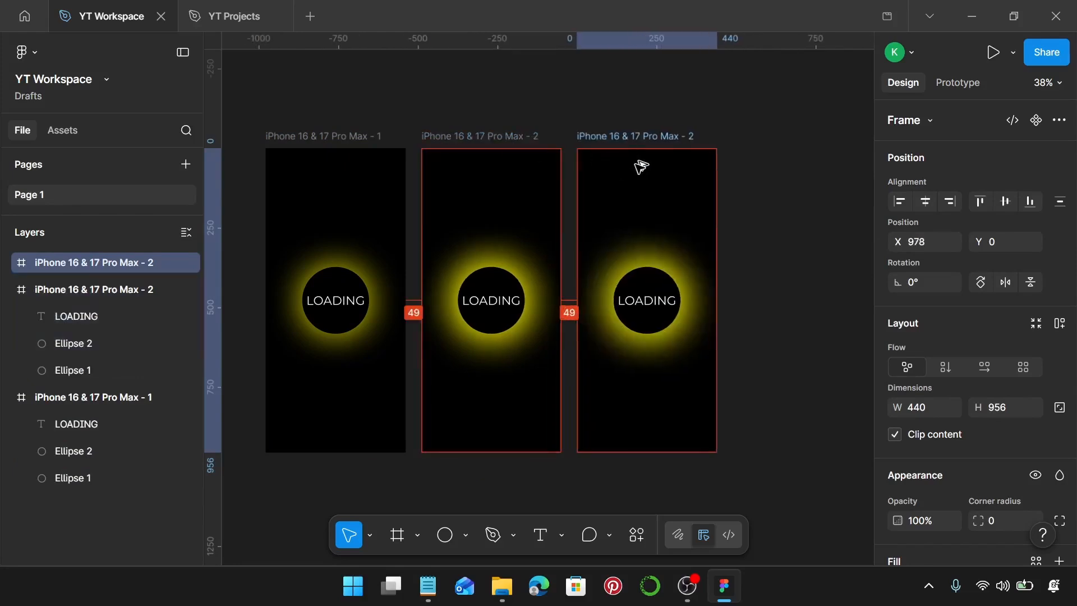
scroll(712, 308, "up", 10)
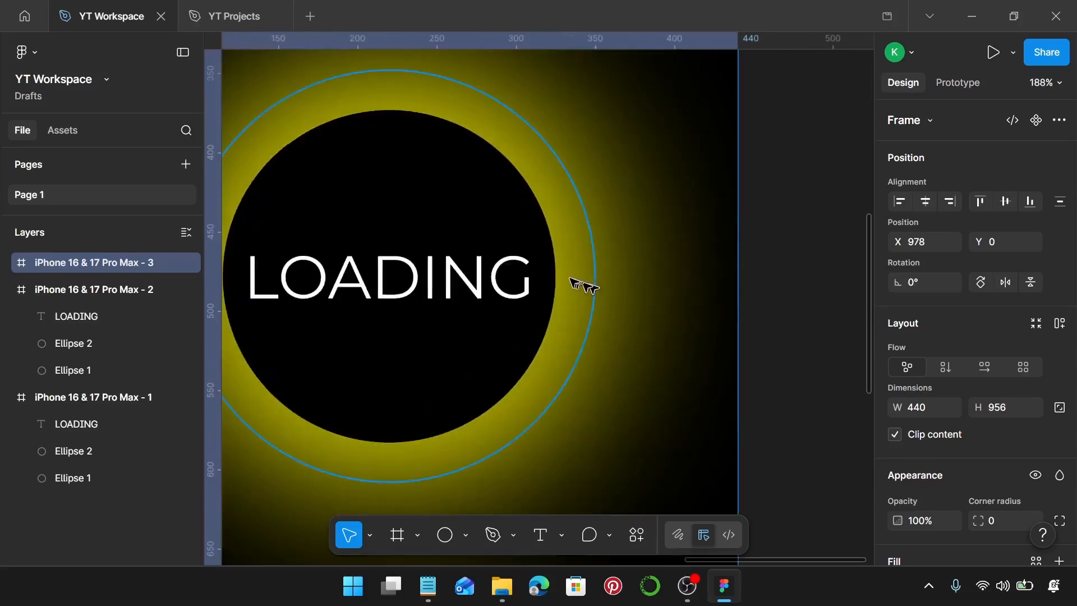
Step: Shrink the yellow Ellipse 1 in the third phone frame evenly around its centre to 210 × 210
left_click(592, 289)
left_click_drag(593, 271, 556, 271)
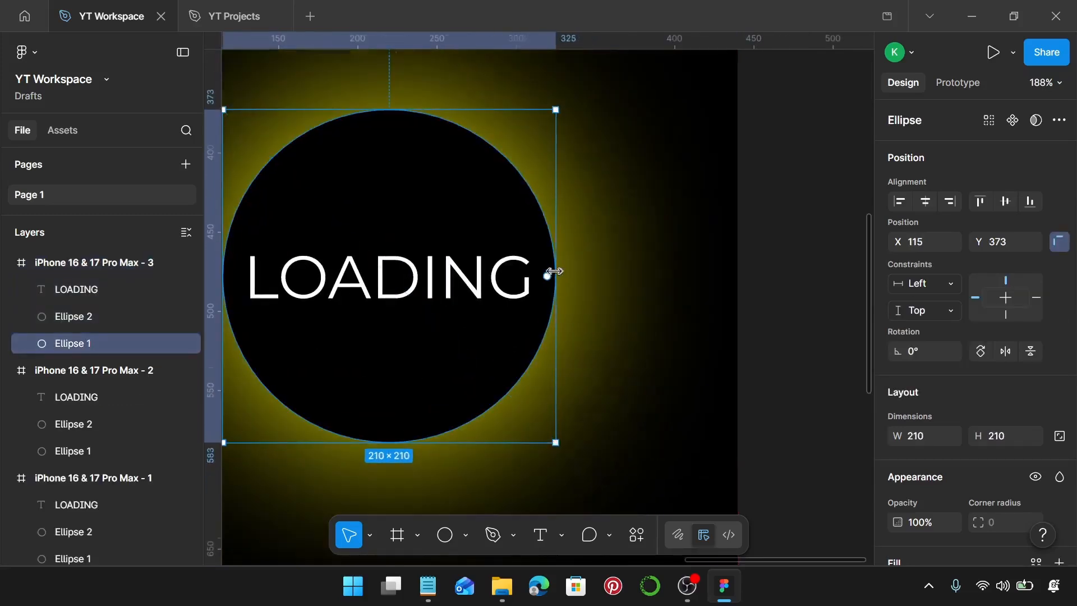
scroll(554, 271, "down", 10)
scroll(443, 314, "left", 3)
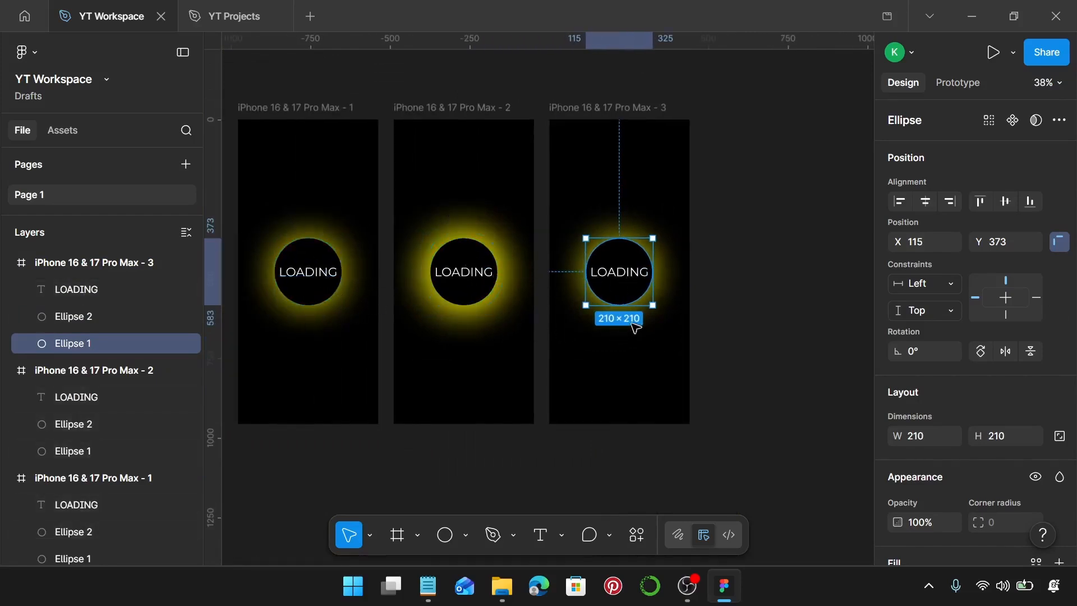
Step: Copy colour code 83E7FF from the Notepad colour list and replace the third frame's yellow FFF701 selection colour with it
left_click(620, 108)
scroll(991, 269, "down", 6)
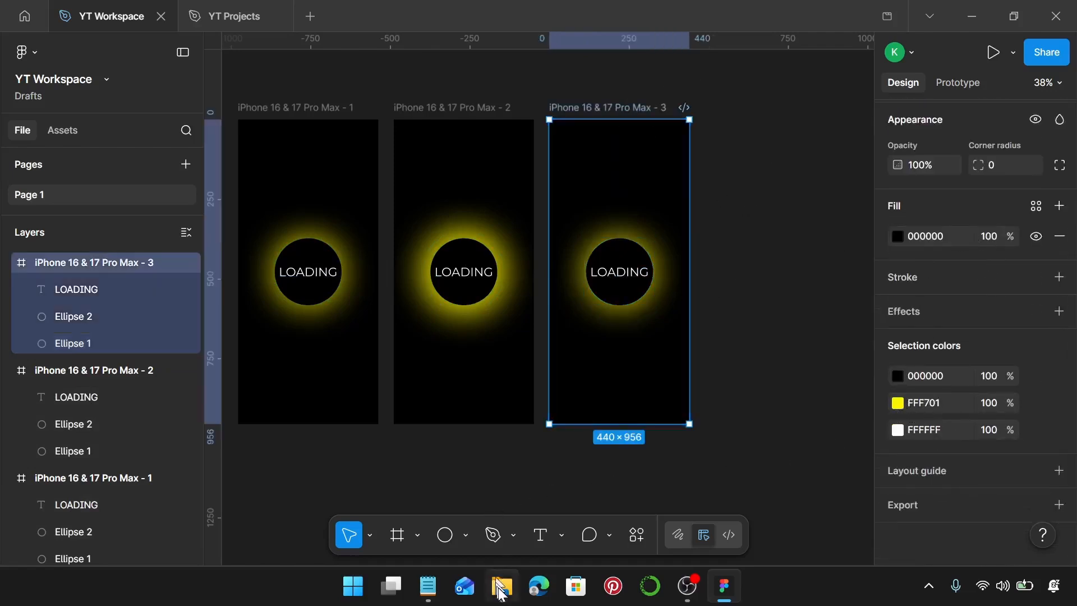
left_click(428, 587)
left_click_drag(503, 210, 464, 210)
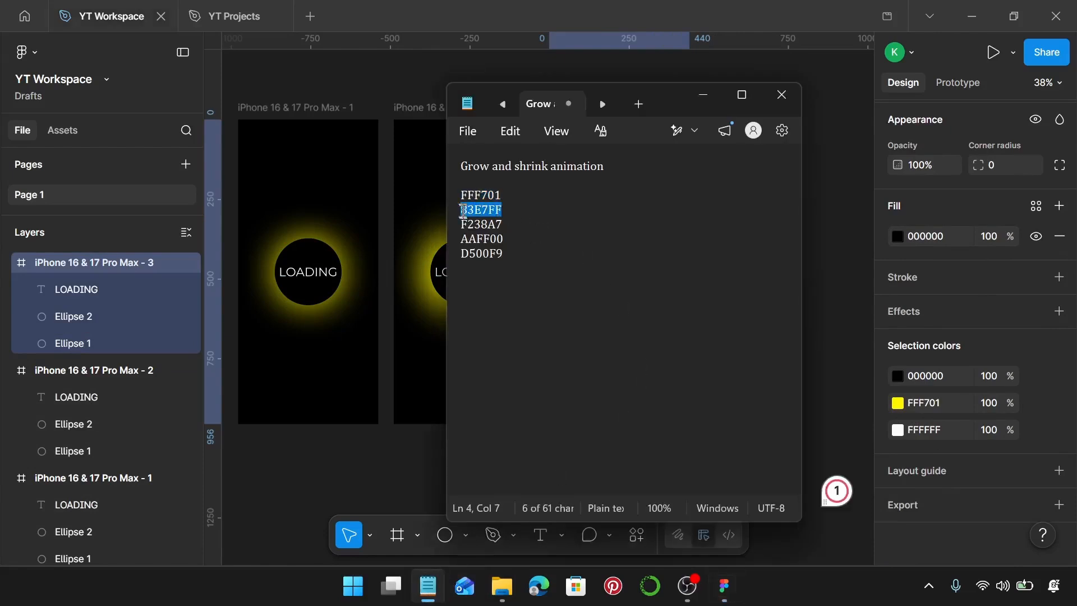
left_click(945, 409)
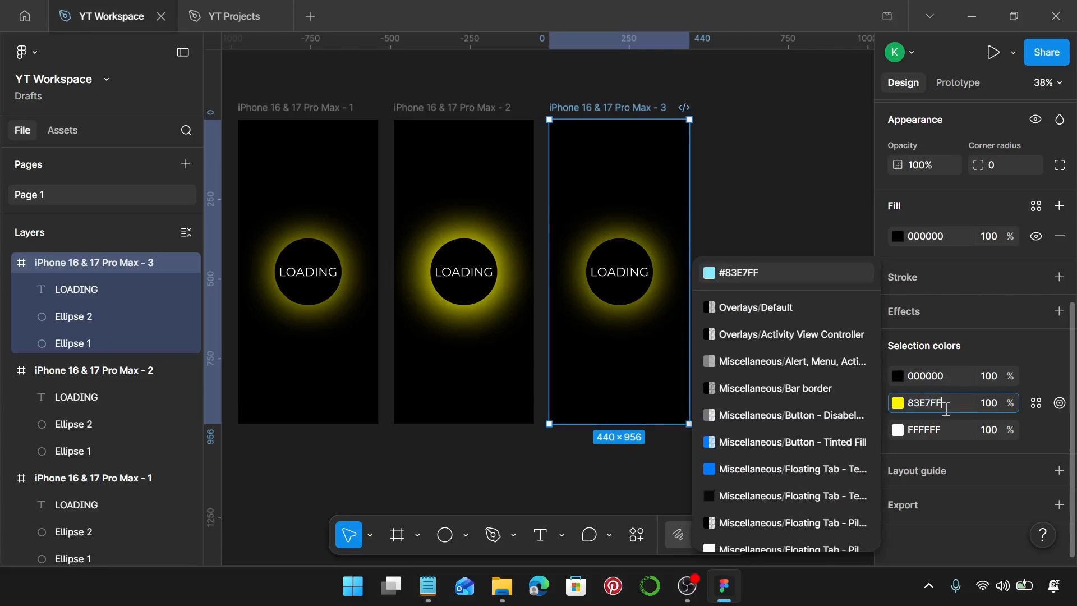
key("Return")
Step: Duplicate the third frame to its right at X 1467, Y 0, and enlarge the copy's Ellipse 1 around its centre to 260 × 260
scroll(800, 330, "right", 3)
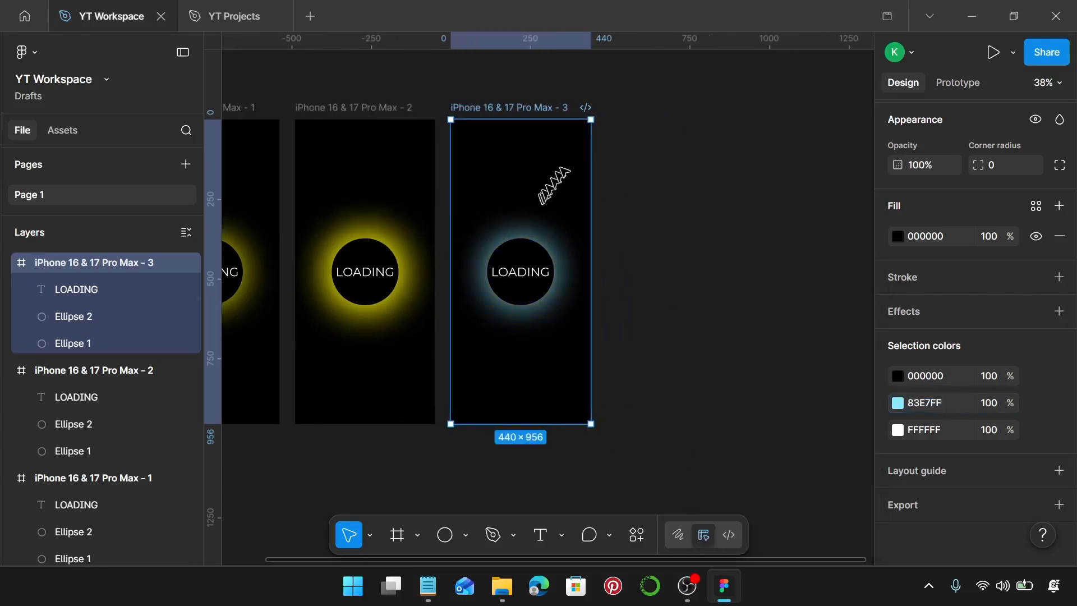
left_click_drag(533, 108, 690, 125)
scroll(729, 270, "up", 10)
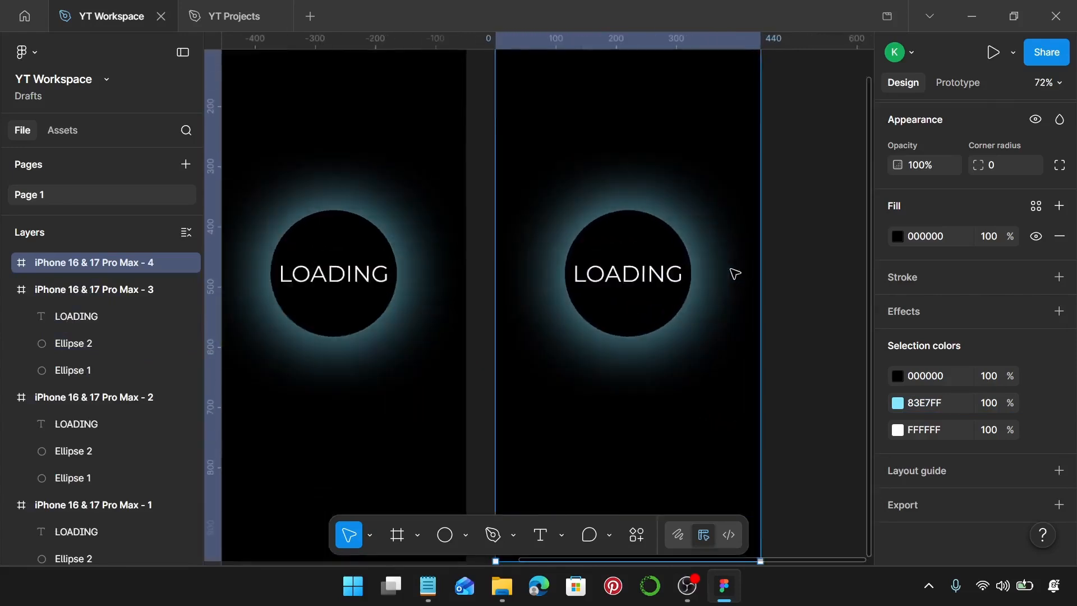
left_click(583, 274)
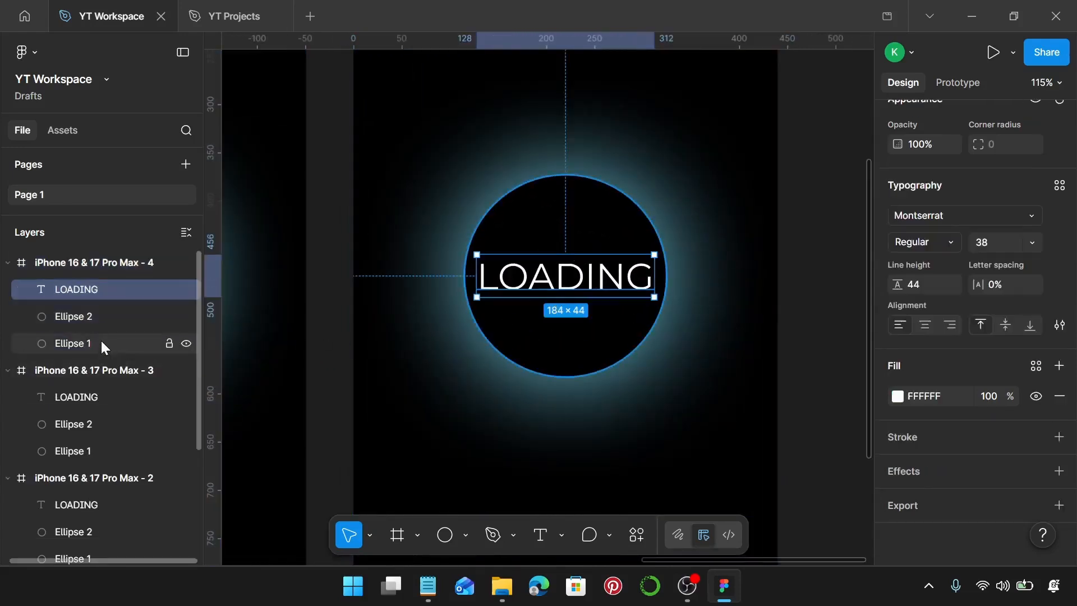
left_click(101, 341)
scroll(672, 283, "up", 10)
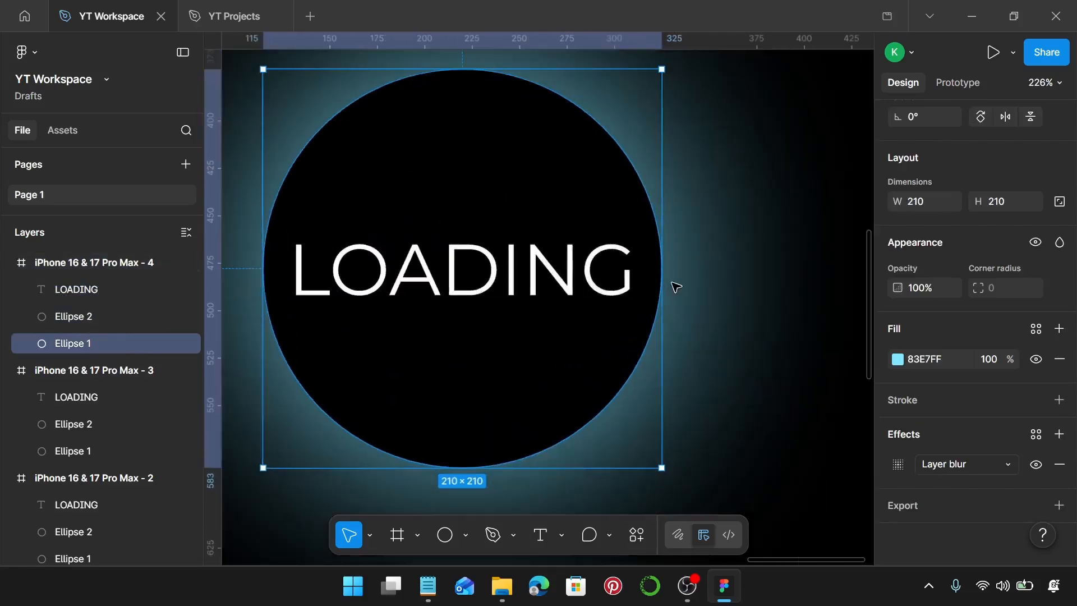
left_click_drag(654, 263, 742, 273)
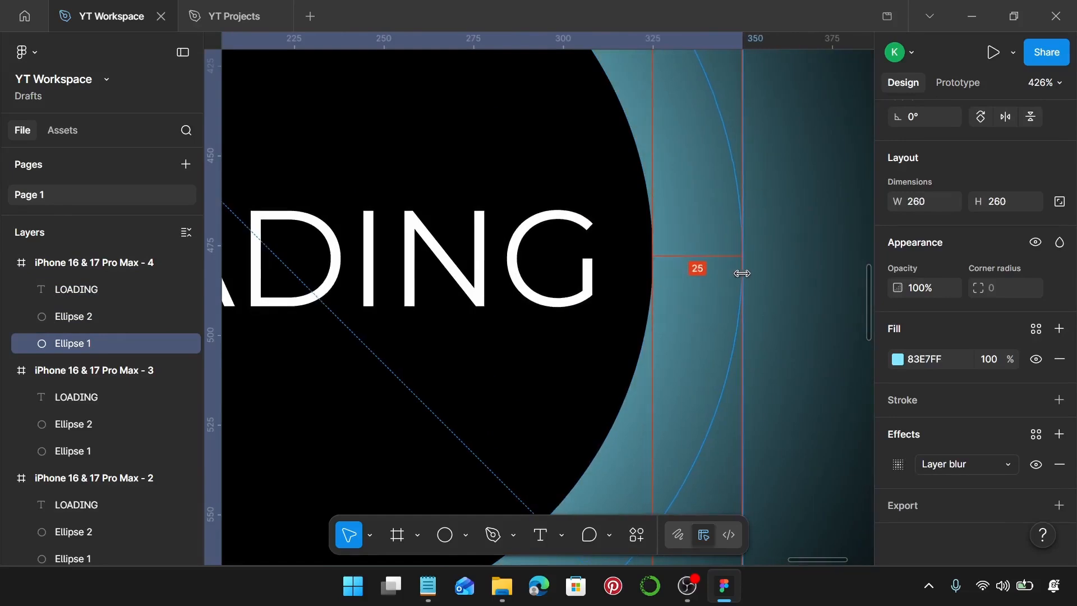
Step: Duplicate the fourth phone frame to its right at X 1956, Y 0
scroll(742, 273, "down", 10)
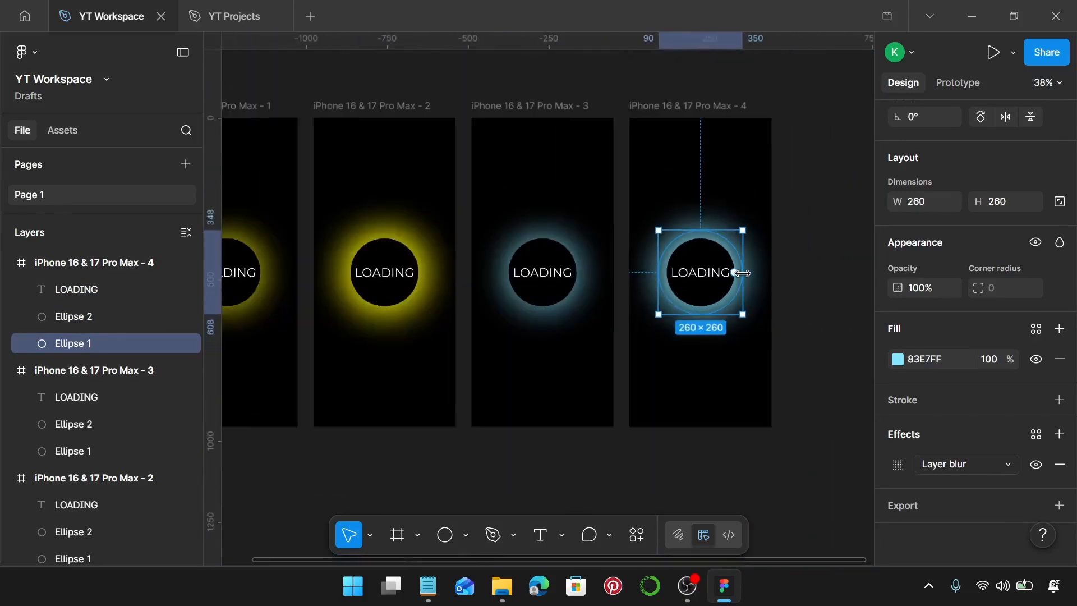
scroll(743, 275, "right", 3)
left_click(744, 276)
left_click(600, 114)
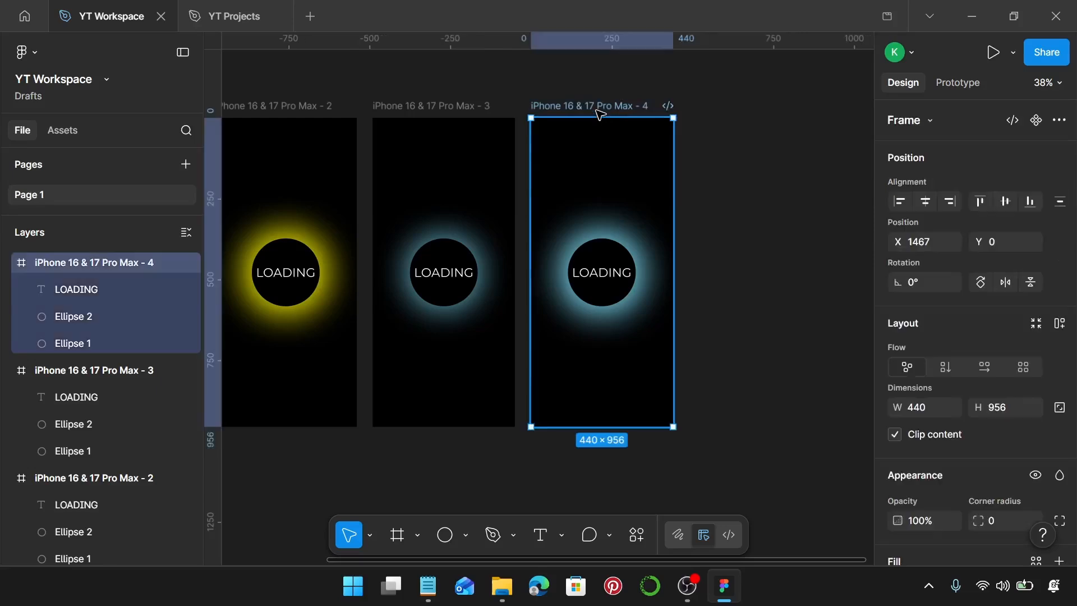
left_click_drag(592, 105, 745, 118)
Step: Shrink the light blue Ellipse 1 in the fifth phone frame evenly around its centre to 210 × 210
scroll(737, 162, "up", 6)
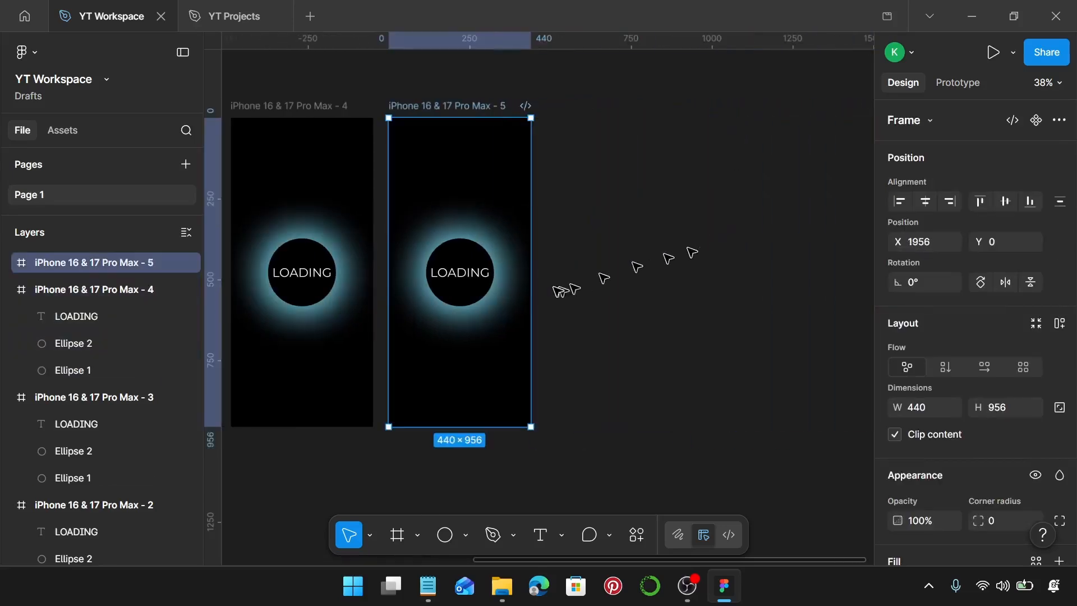
scroll(474, 266, "up", 4)
left_click(502, 269)
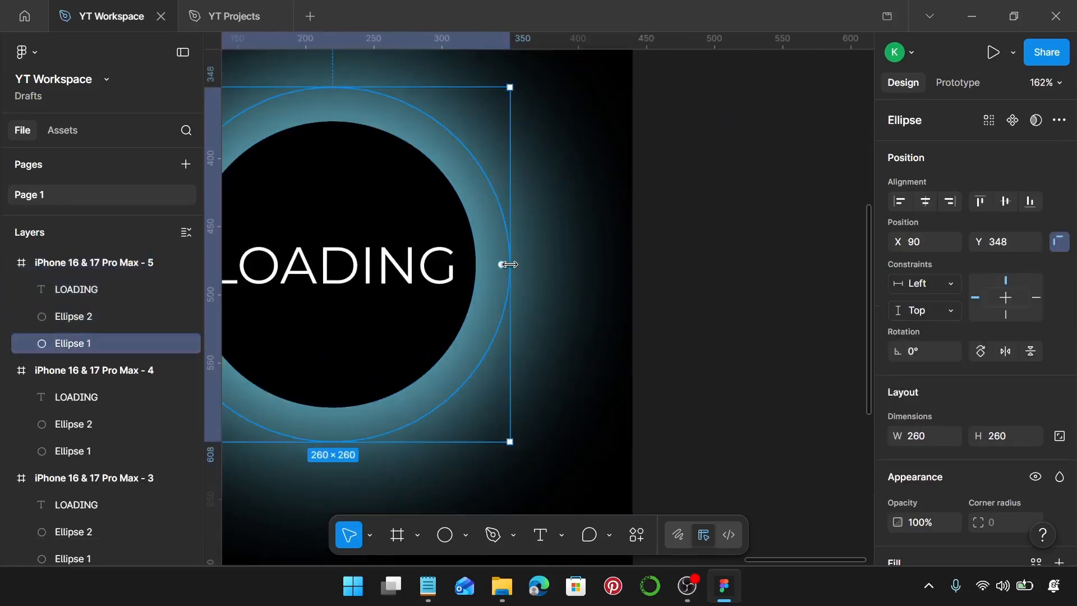
left_click_drag(509, 265, 478, 261)
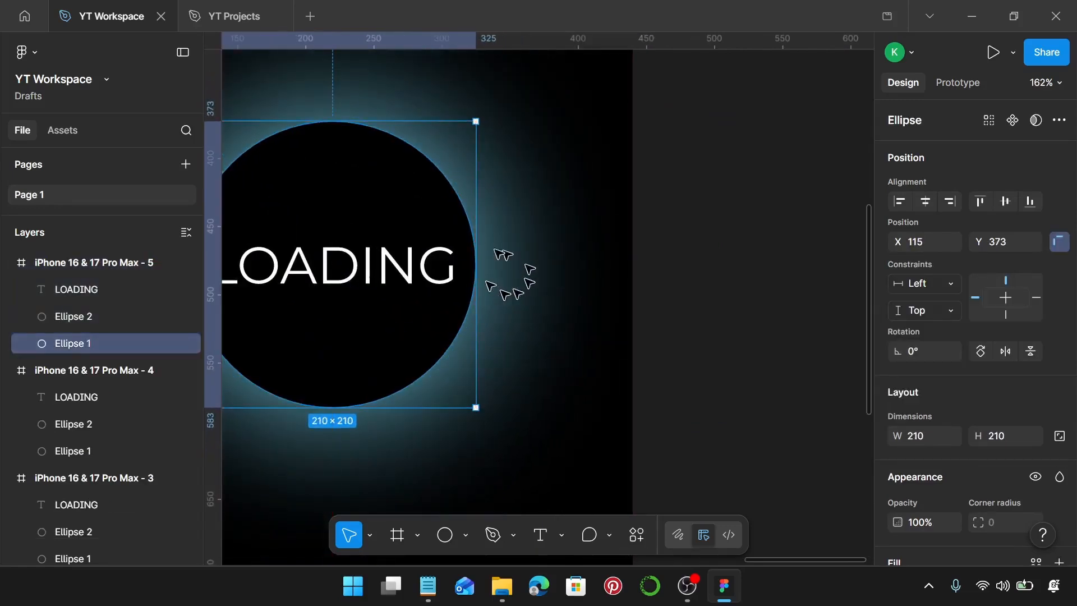
Step: Copy colour code F238A7 from the Notepad colour list and set it as the fill of Ellipse 1 in the fifth frame
scroll(449, 263, "down", 3)
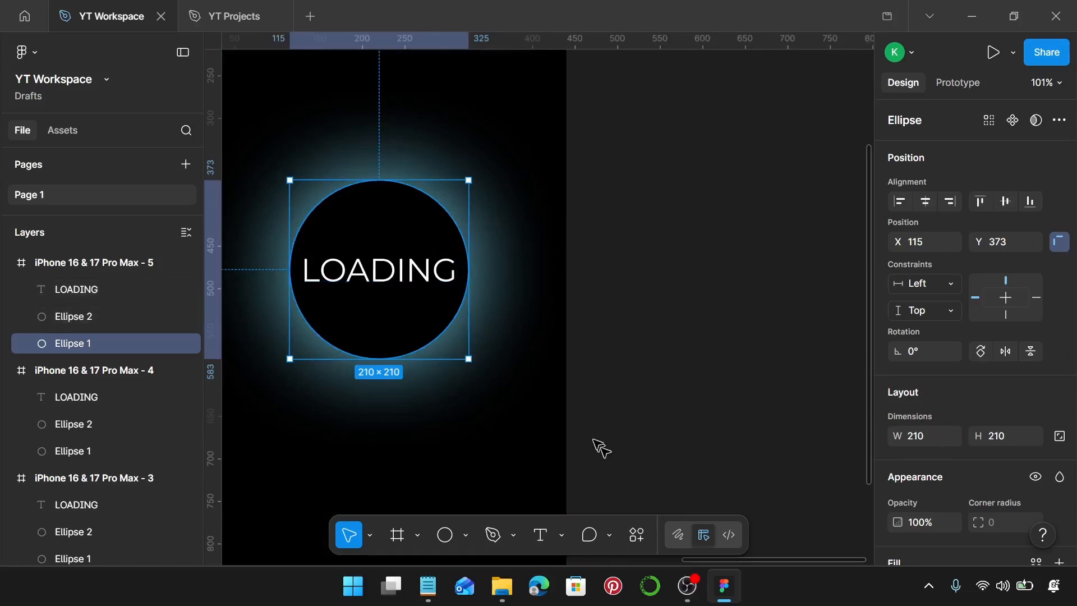
left_click(425, 586)
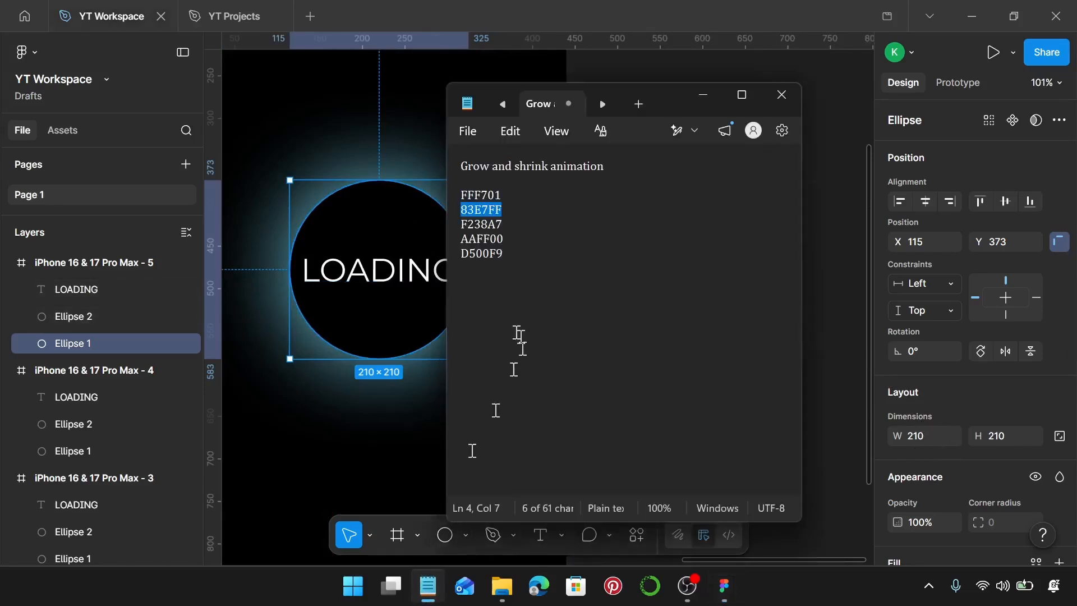
double_click(509, 225)
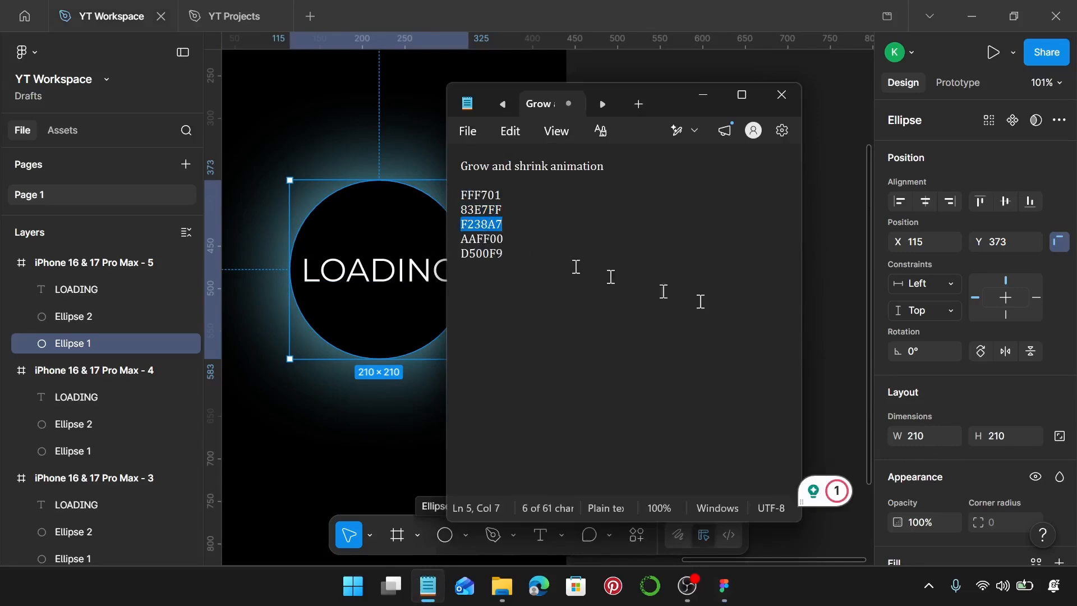
scroll(931, 415, "down", 4)
left_click(929, 360)
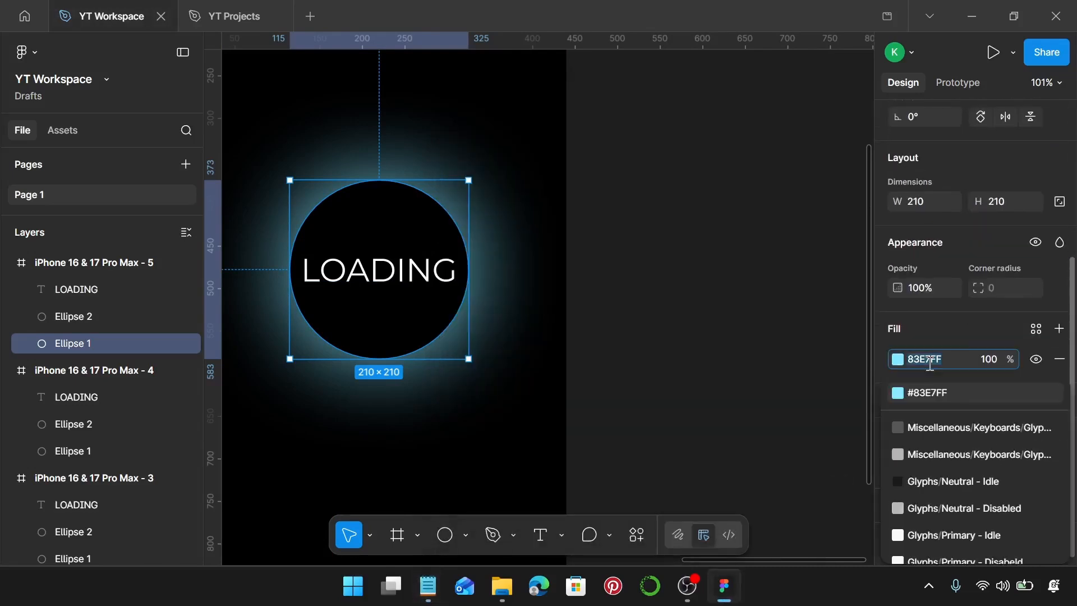
key("Return")
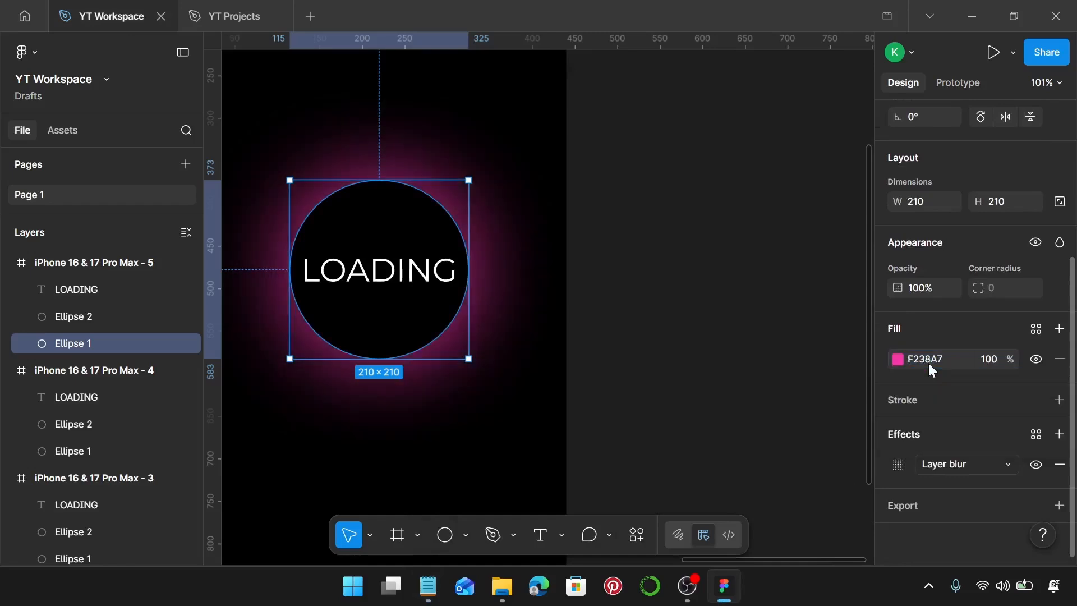
Step: Duplicate the fifth phone frame to its right at X 2445, Y 0
scroll(755, 366, "down", 2)
scroll(754, 366, "down", 5)
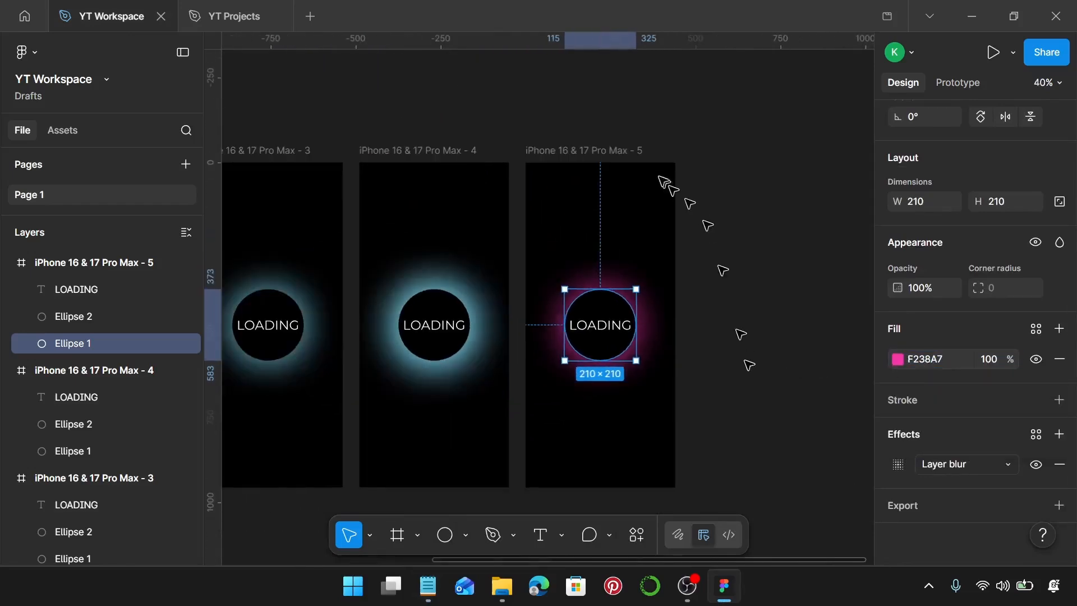
left_click(614, 151)
left_click_drag(582, 149, 751, 170)
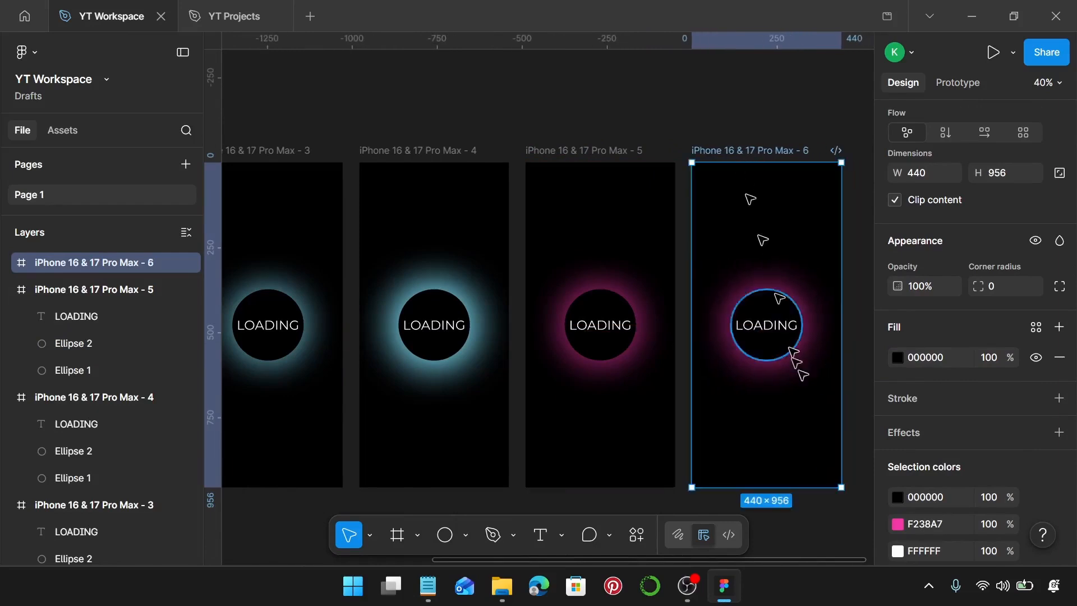
Step: Enlarge the pink Ellipse 1 in the sixth phone frame evenly around its centre to 260 × 260
scroll(807, 381, "up", 8)
left_click(698, 220)
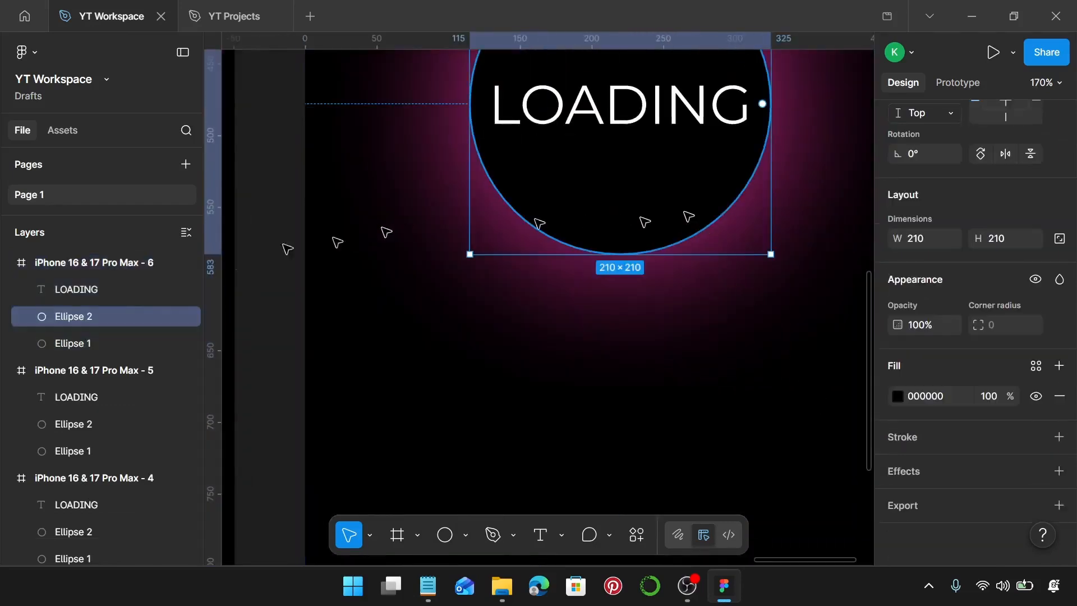
left_click(80, 339)
scroll(825, 199, "up", 5)
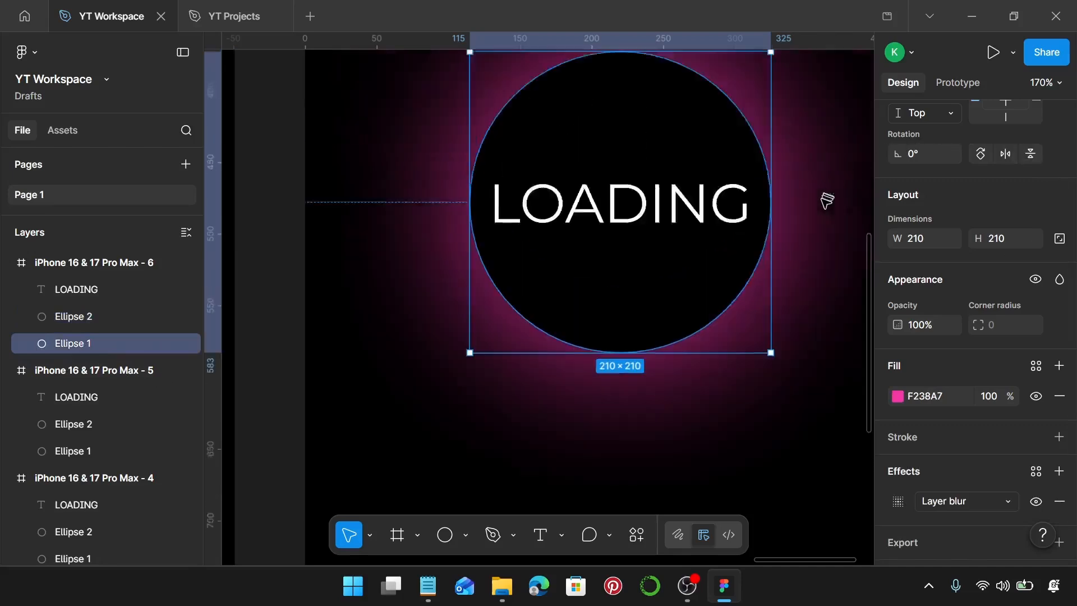
scroll(793, 293, "down", 4)
scroll(792, 293, "right", 2)
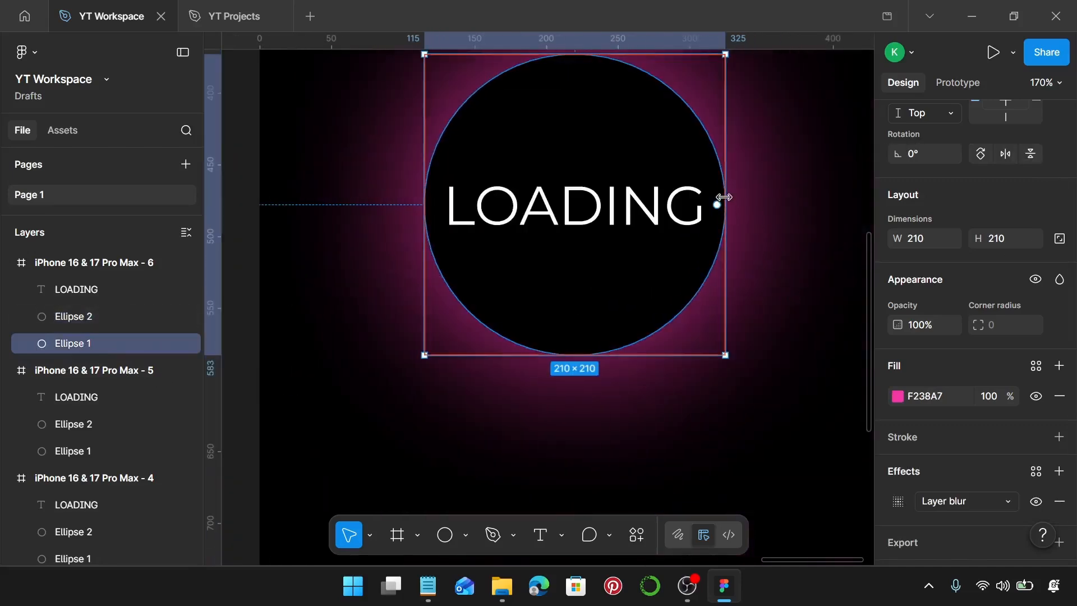
left_click_drag(723, 203, 759, 190)
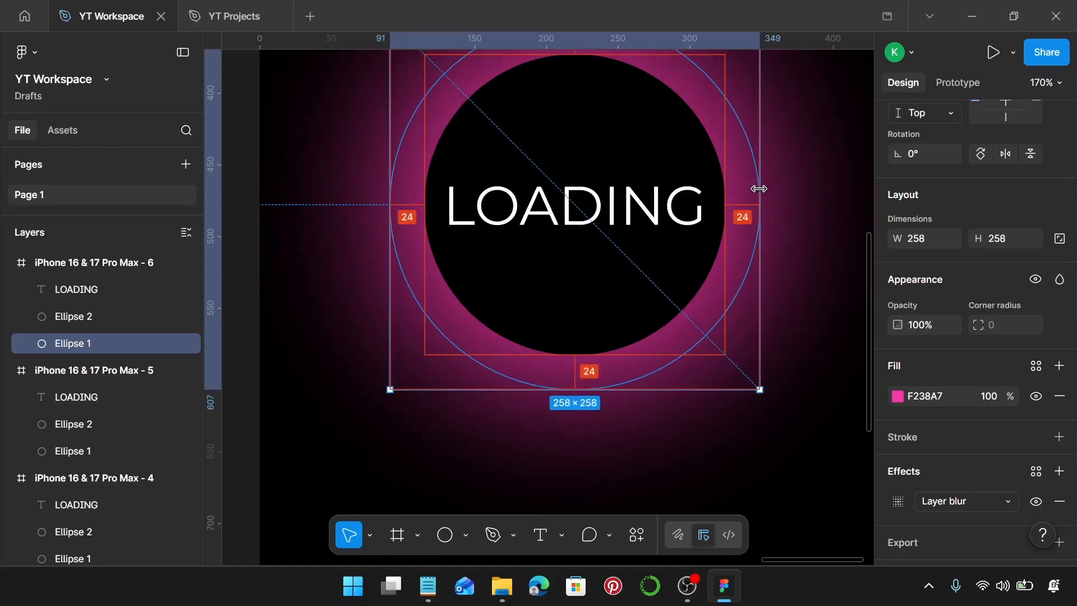
scroll(759, 188, "up", 5)
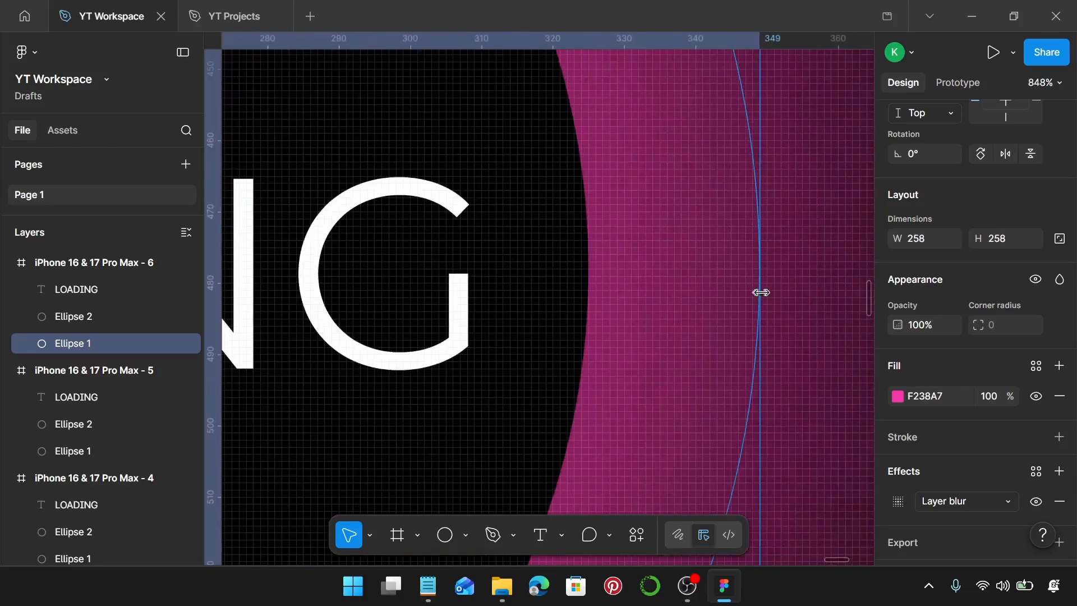
left_click_drag(761, 293, 765, 291)
scroll(762, 289, "down", 10)
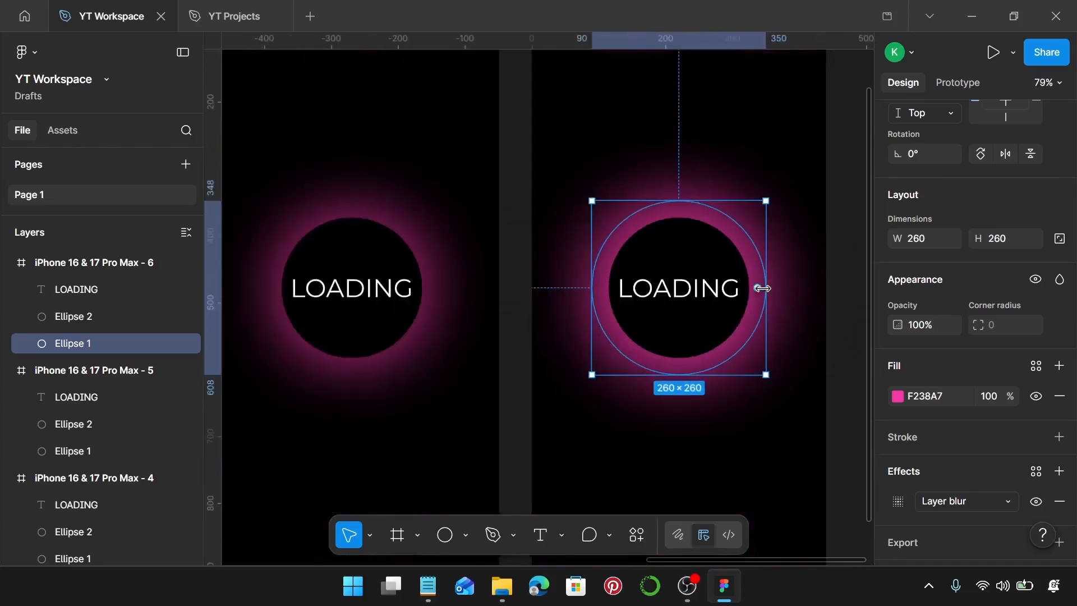
Step: Duplicate the sixth phone frame to its right at X 2934, Y 0
scroll(761, 287, "down", 5)
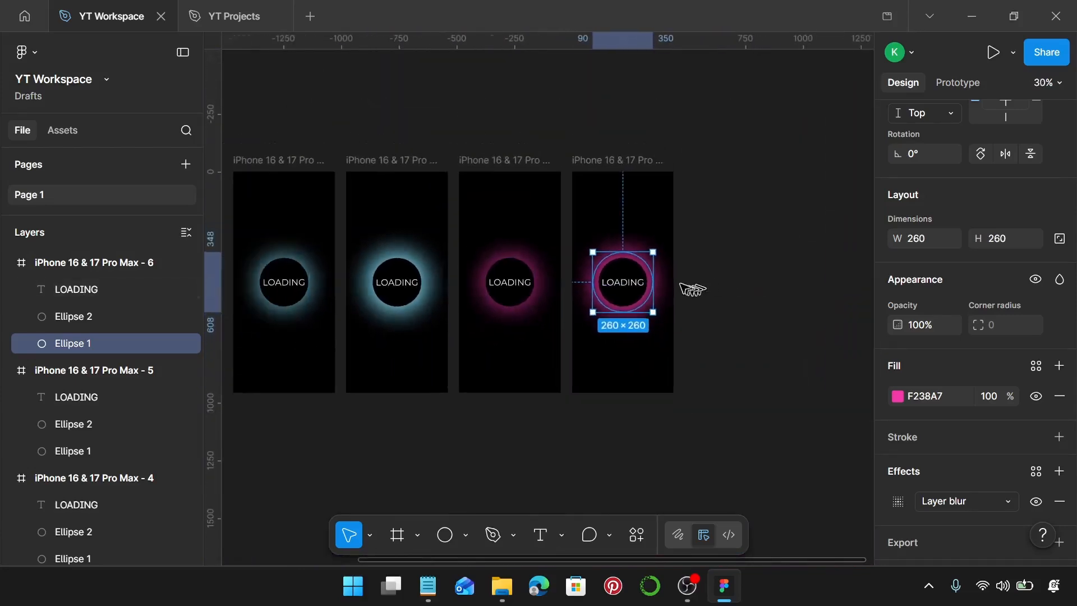
scroll(674, 287, "right", 4)
left_click(670, 285)
left_click(447, 161)
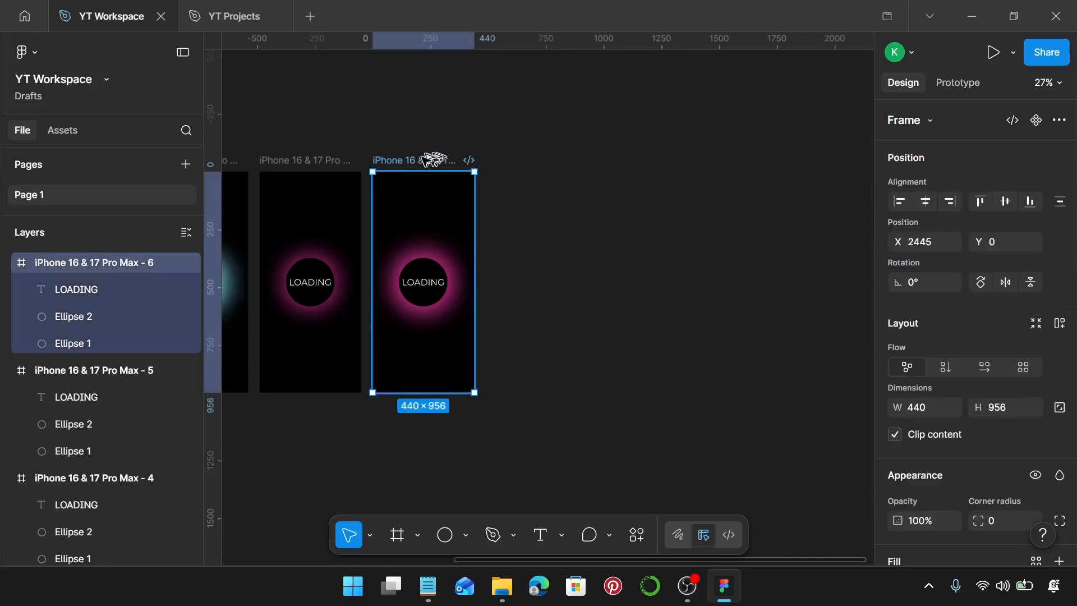
left_click_drag(432, 160, 537, 168)
Step: Shrink the pink Ellipse 1 in the seventh phone frame evenly around its centre to 210 × 210
scroll(525, 272, "up", 5)
left_click(610, 301)
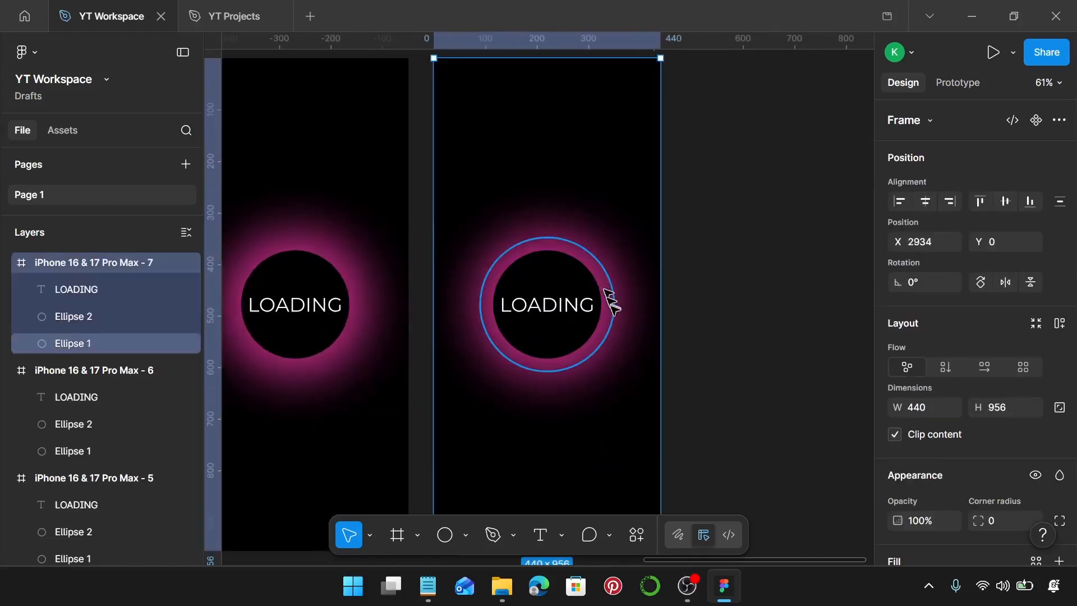
left_click(610, 302)
left_click_drag(610, 308, 601, 308)
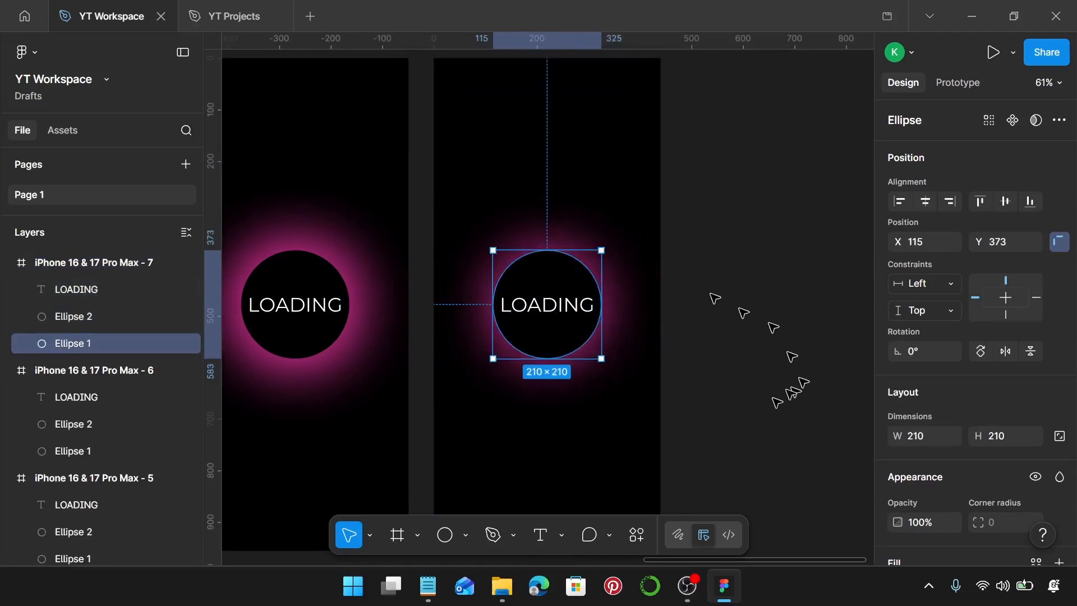
Step: Copy colour code AAFF00 from the Notepad colour list and set it as the fill of Ellipse 1 in the seventh frame
left_click(428, 586)
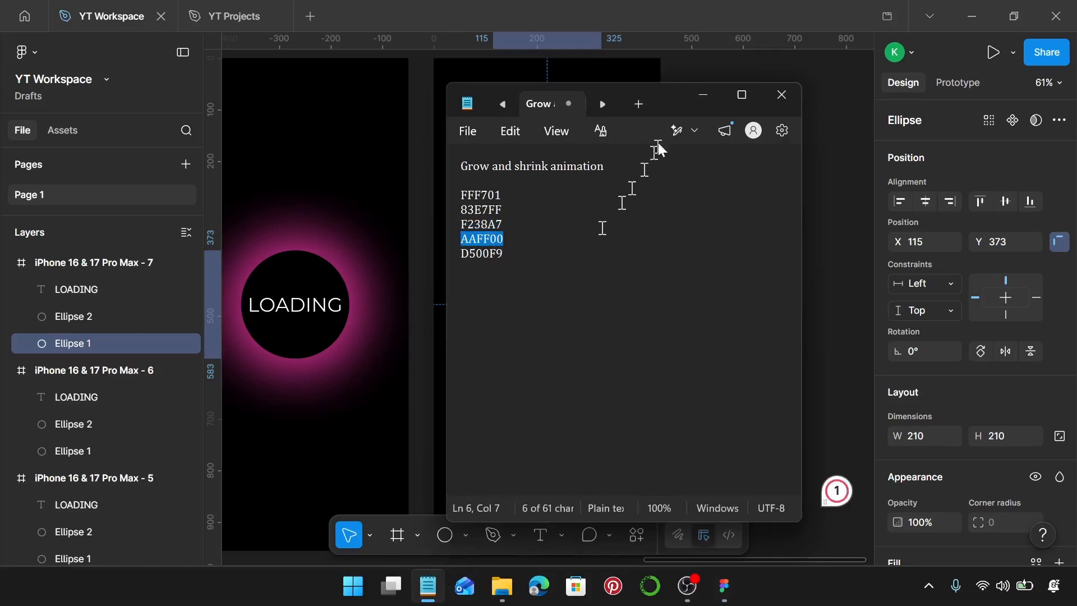
left_click(701, 96)
scroll(950, 391, "down", 4)
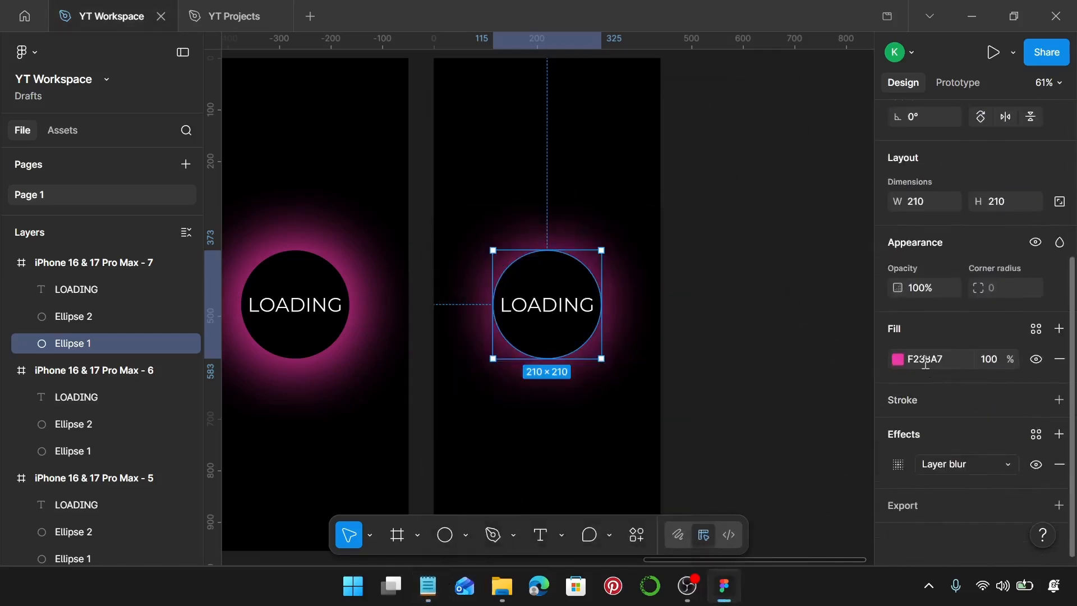
left_click(926, 360)
key("Return")
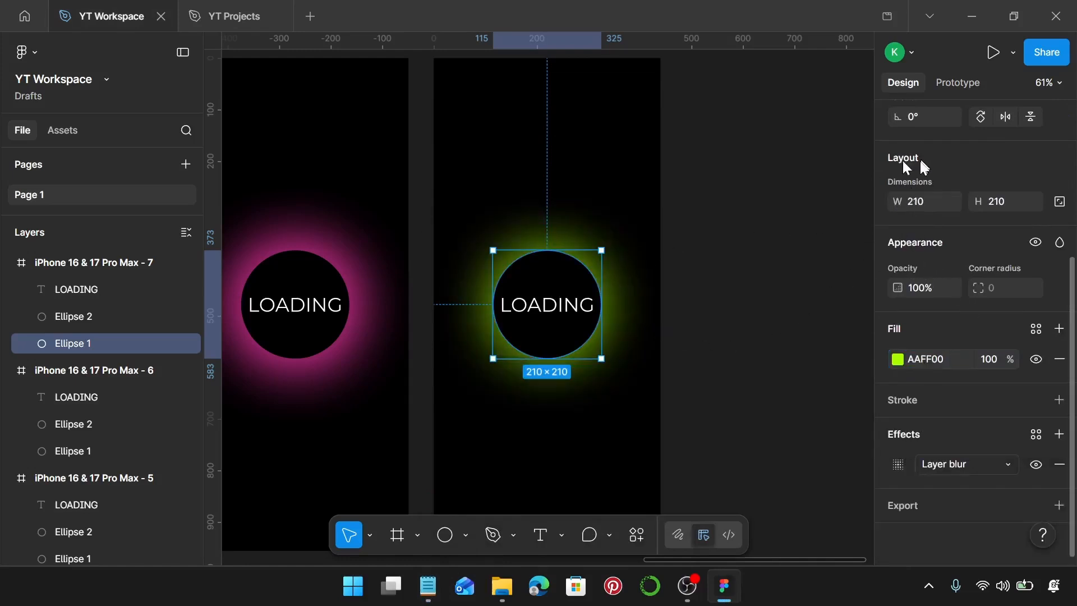
Step: Duplicate the seventh phone frame to its right at X 3423, Y 0
scroll(529, 344, "up", 5)
scroll(525, 344, "down", 3)
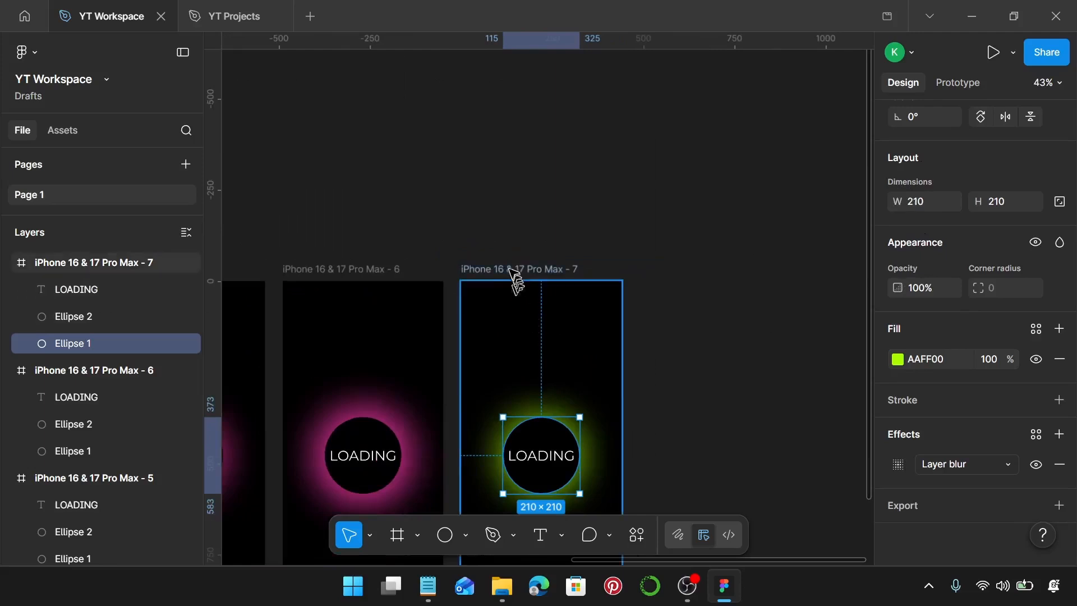
left_click_drag(515, 281, 705, 272)
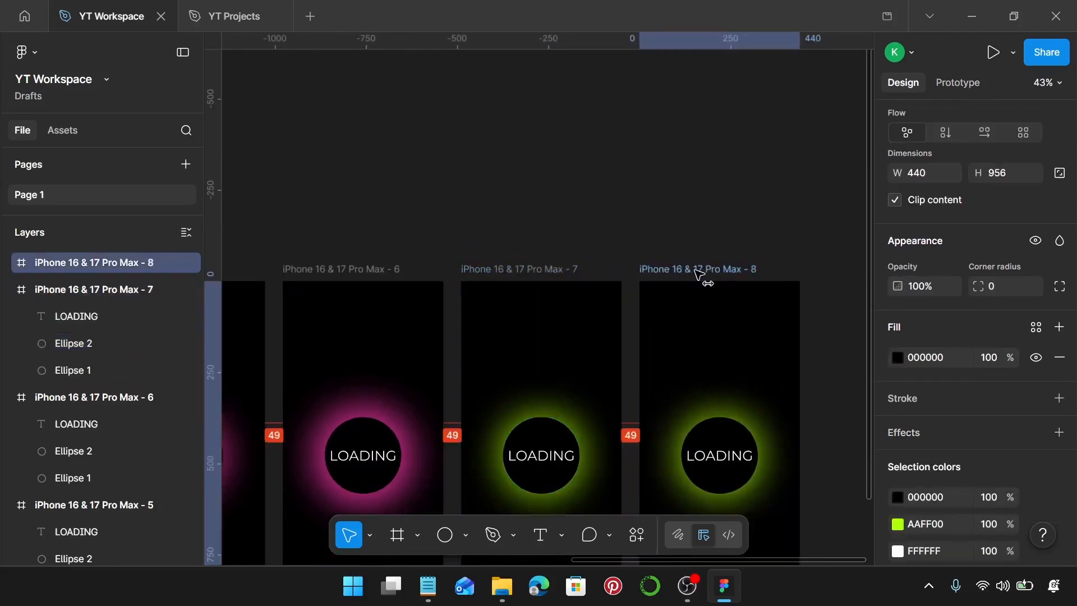
Step: Enlarge the green Ellipse 1 in the eighth phone frame evenly around its centre to 260 × 260
scroll(721, 313, "down", 5)
scroll(740, 323, "up", 1)
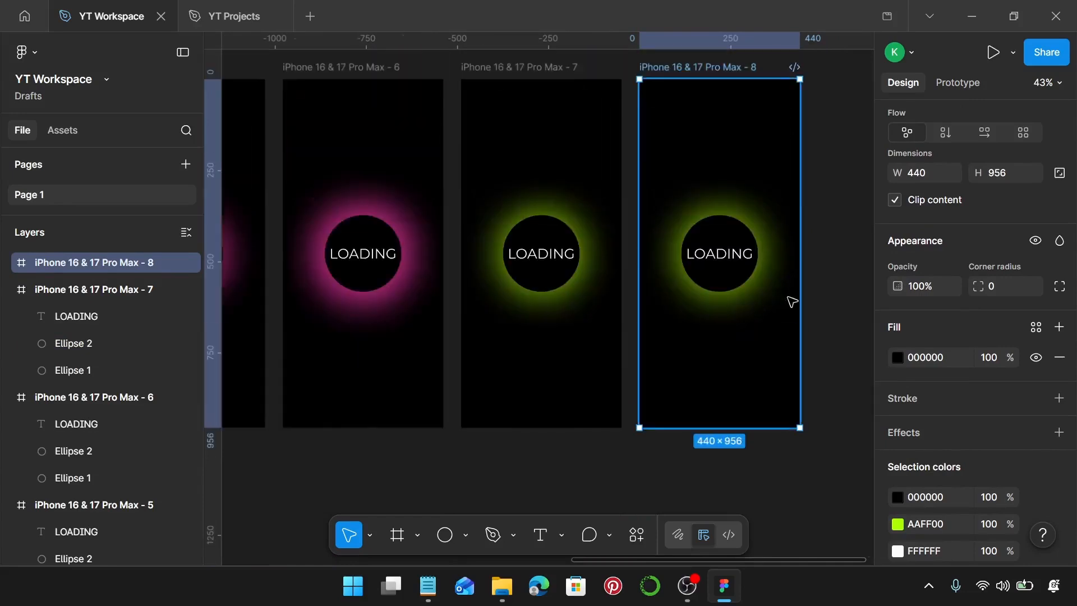
scroll(785, 300, "up", 5, "ctrl")
left_click(600, 163)
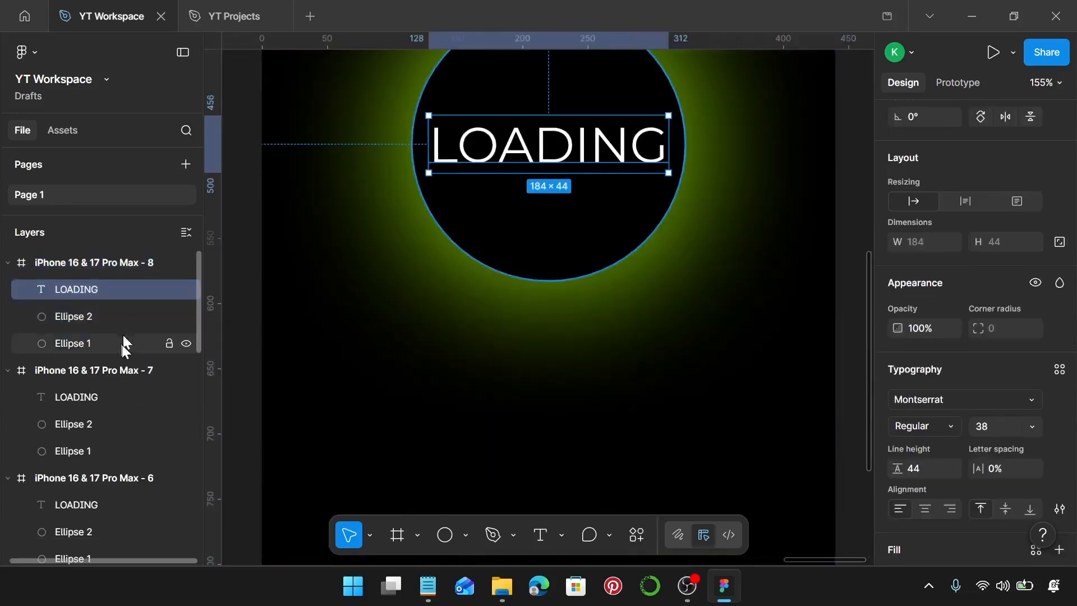
left_click(114, 345)
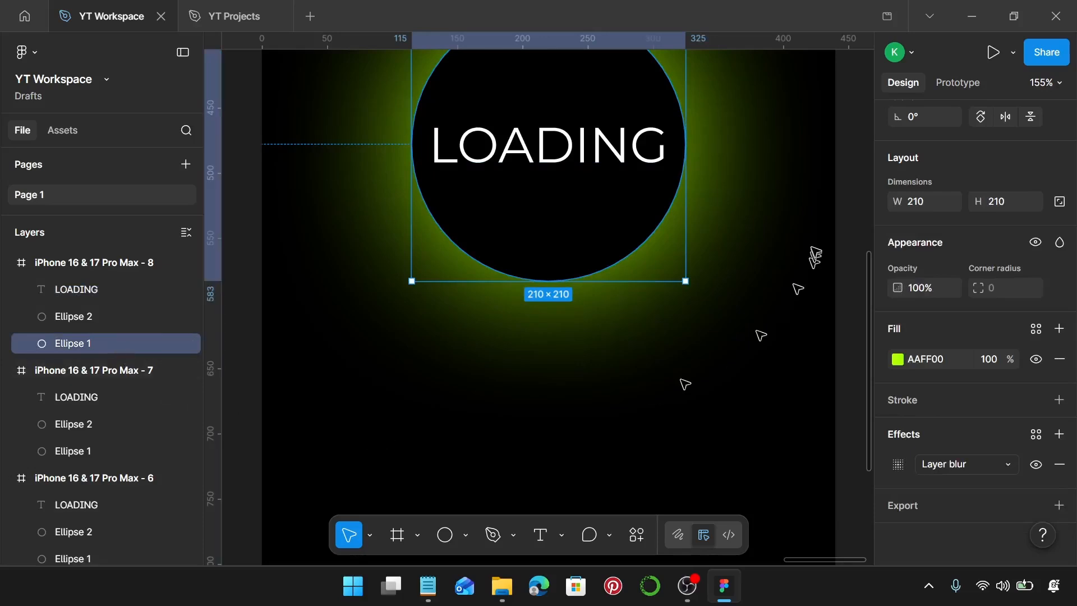
scroll(799, 272, "up", 2)
scroll(766, 304, "up", 3, "ctrl")
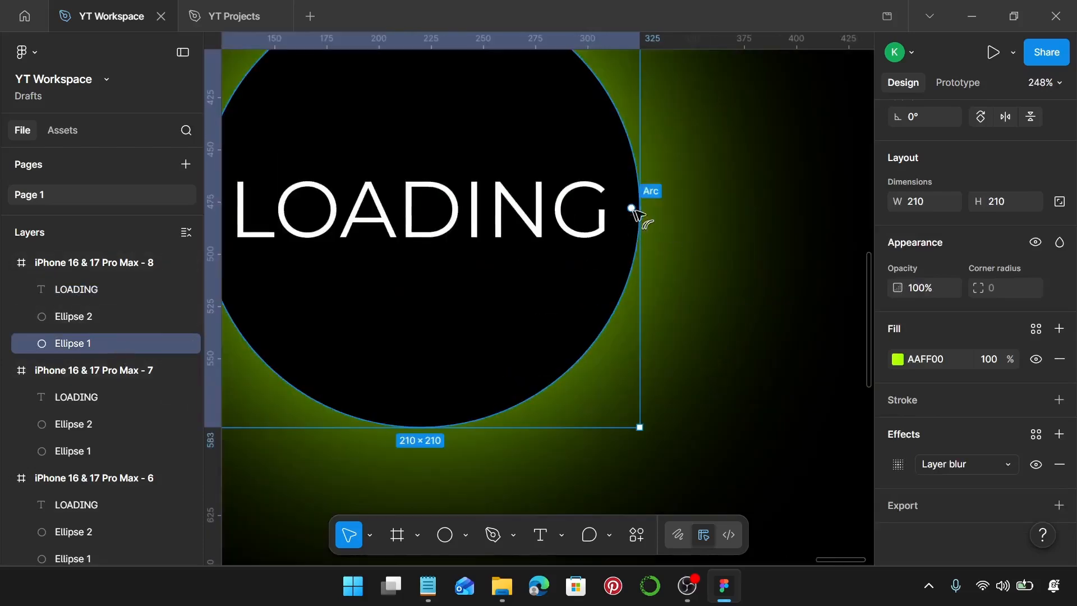
left_click_drag(645, 206, 691, 201)
scroll(691, 201, "down", 10)
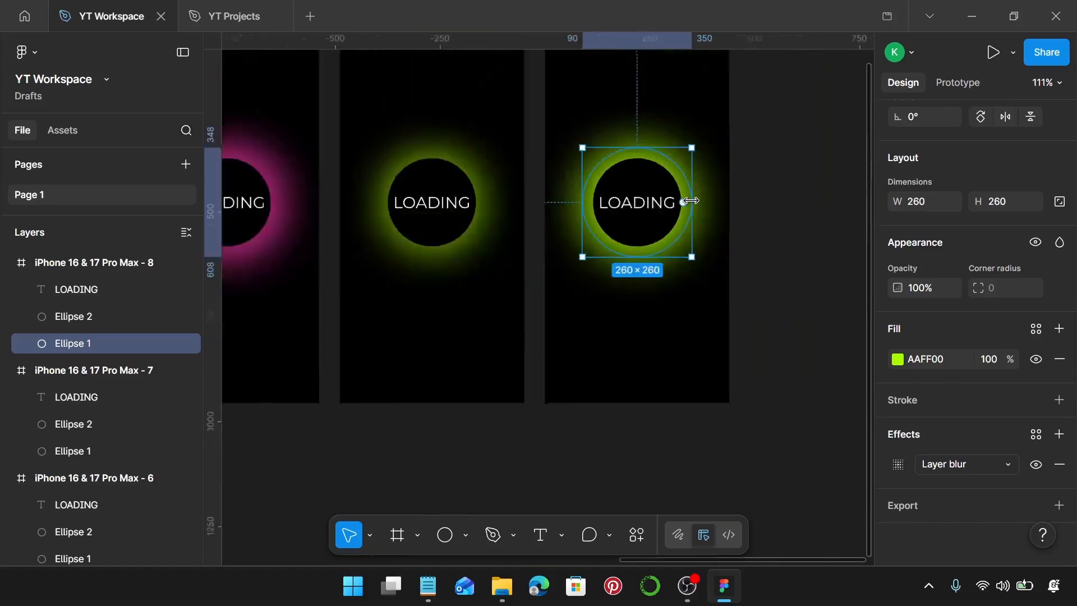
Step: Duplicate the eighth phone frame to its right at X 3912, Y 0
scroll(673, 205, "right", 5)
left_click(652, 161)
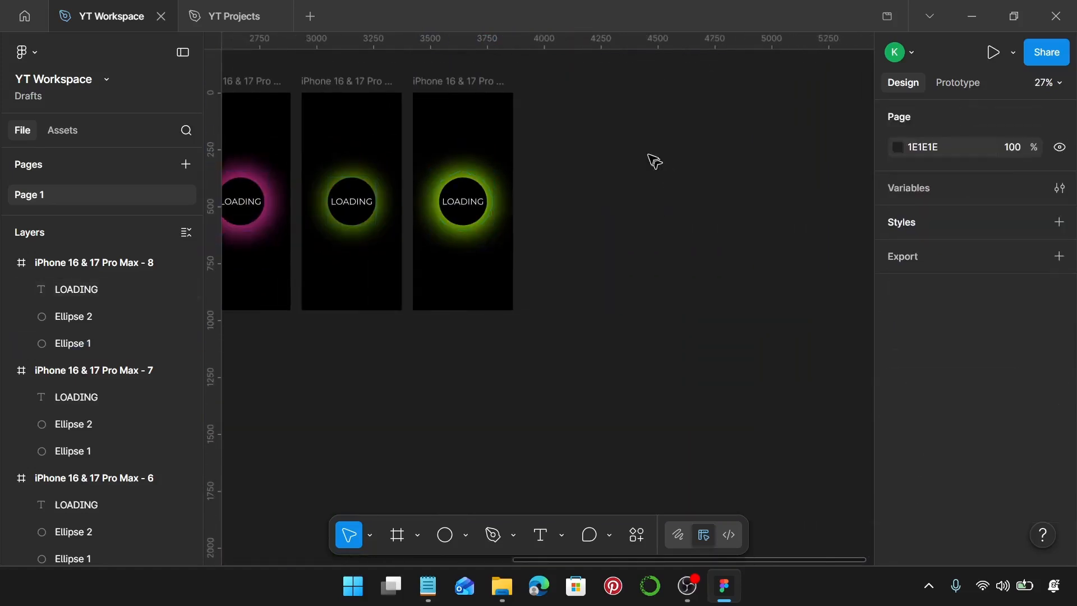
left_click(452, 81)
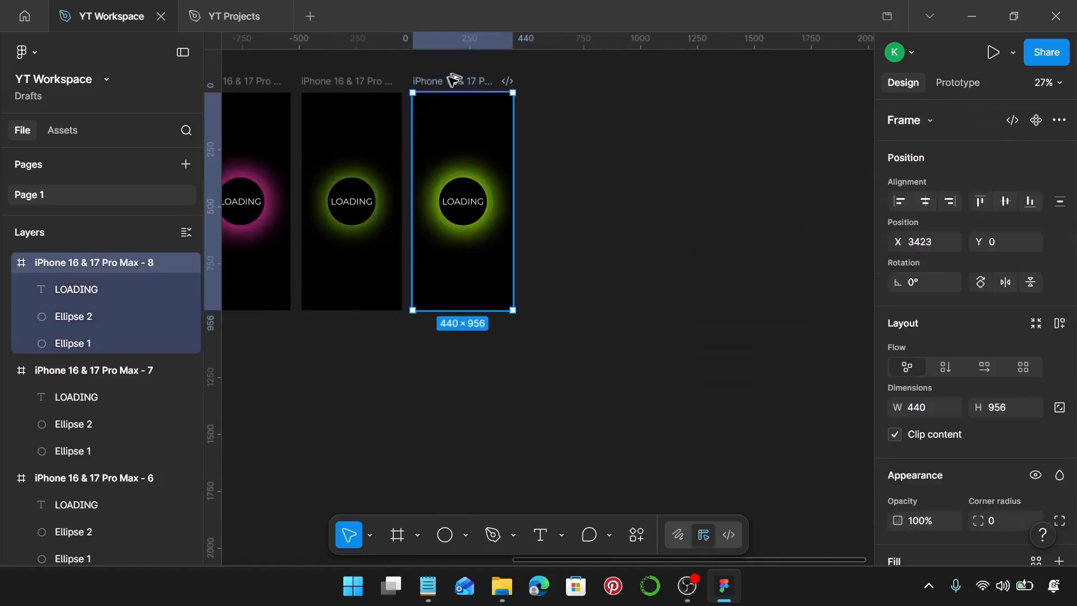
left_click_drag(452, 81, 561, 92)
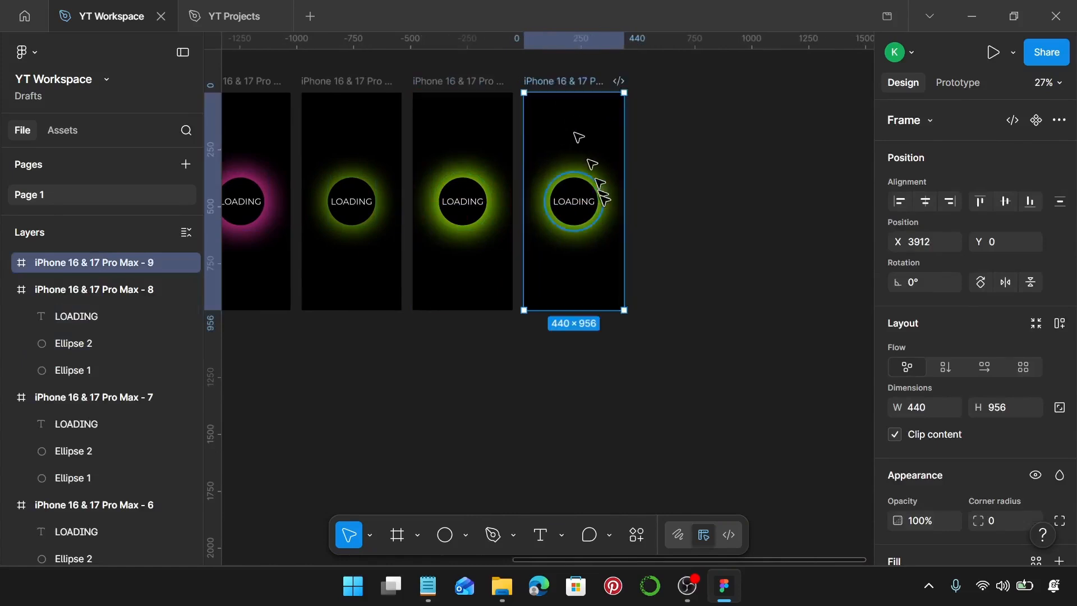
Step: Shrink the green Ellipse 1 in the ninth phone frame evenly around its centre to 210 × 210
scroll(604, 202, "up", 5)
left_click(601, 209)
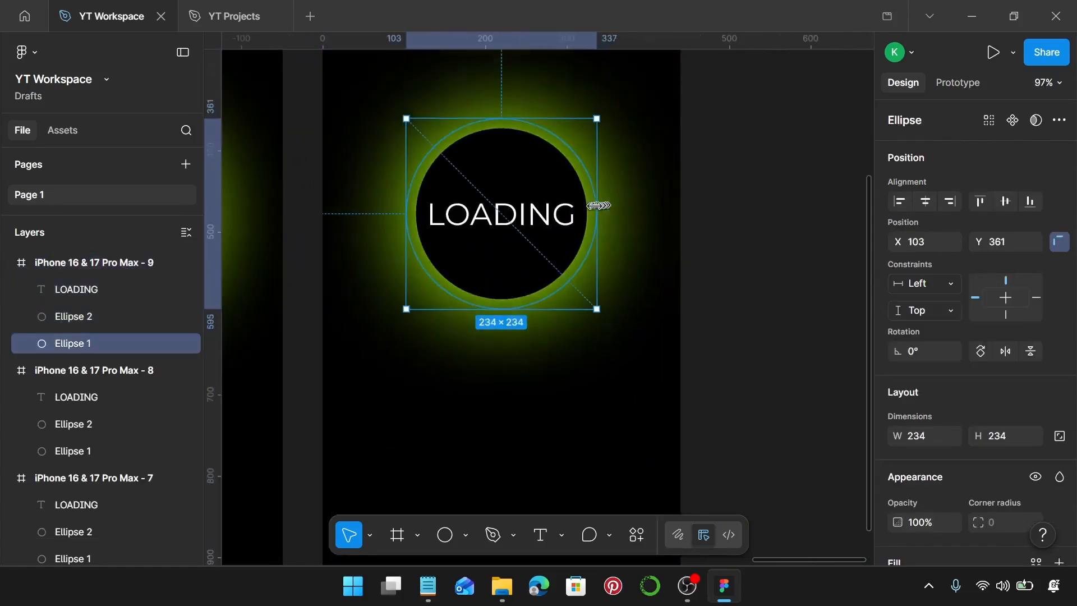
left_click_drag(598, 205, 590, 206)
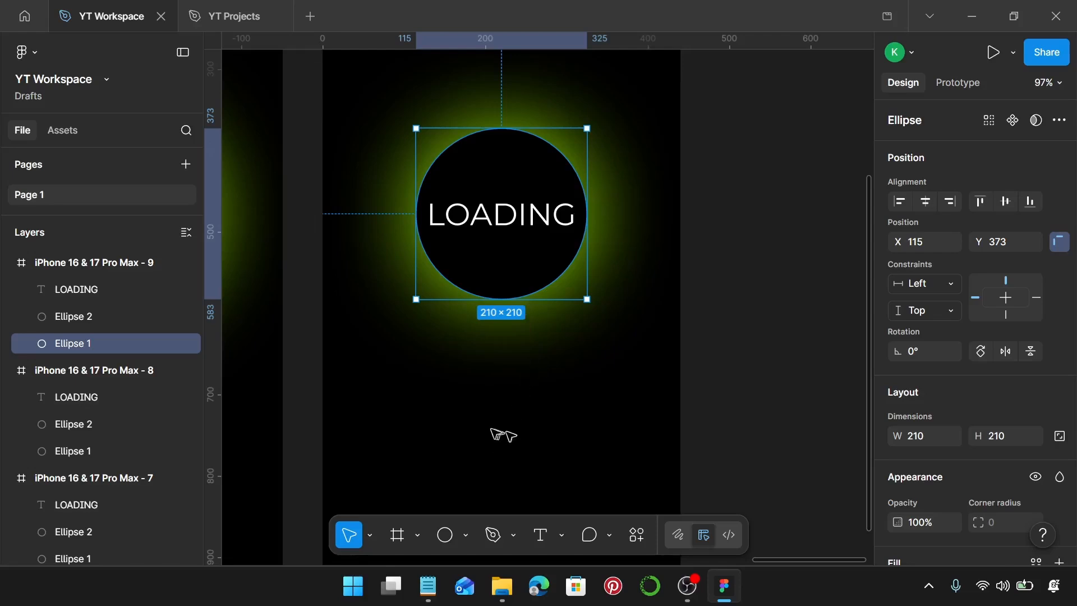
Step: Copy colour code D500F9 from the Notepad colour list and set it as the fill of Ellipse 1 in the ninth frame
left_click(428, 585)
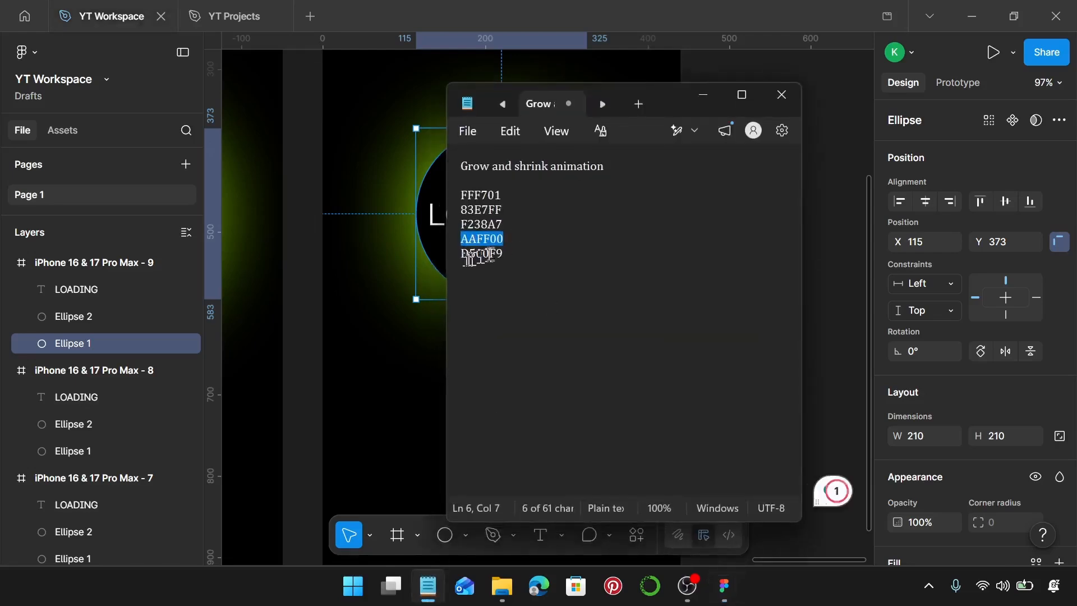
left_click_drag(503, 253, 474, 255)
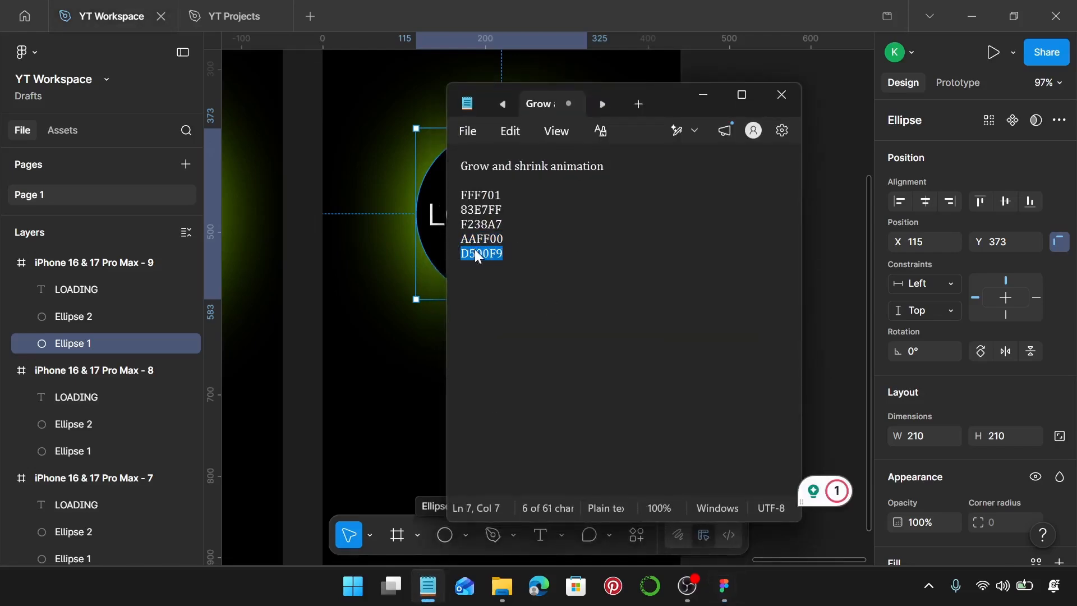
left_click(403, 328)
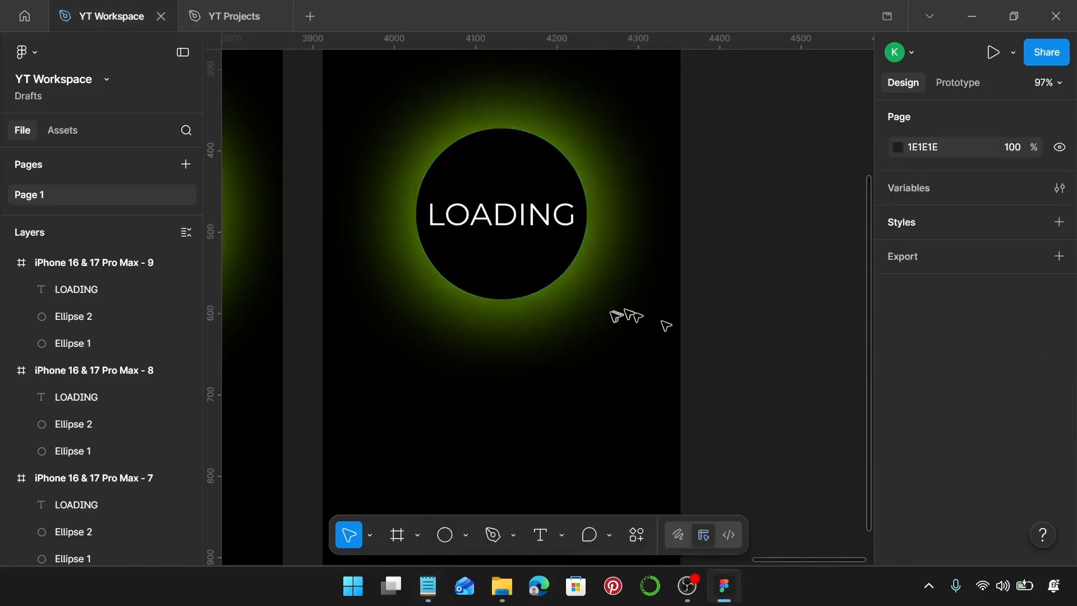
left_click(547, 229)
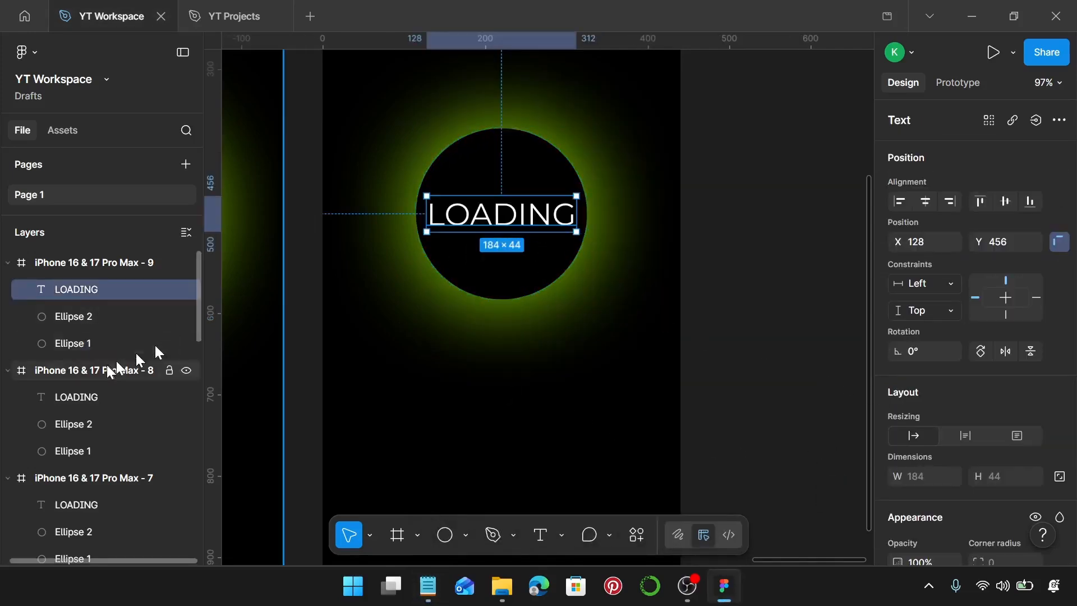
left_click(112, 342)
scroll(964, 425, "down", 4)
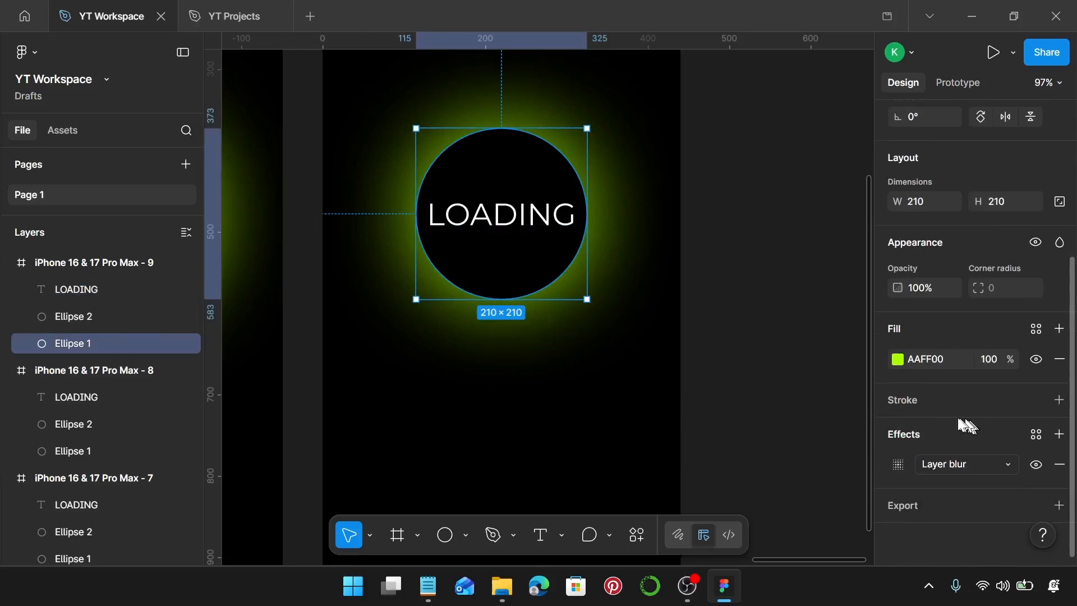
left_click(929, 360)
type("D500F9")
key("Return")
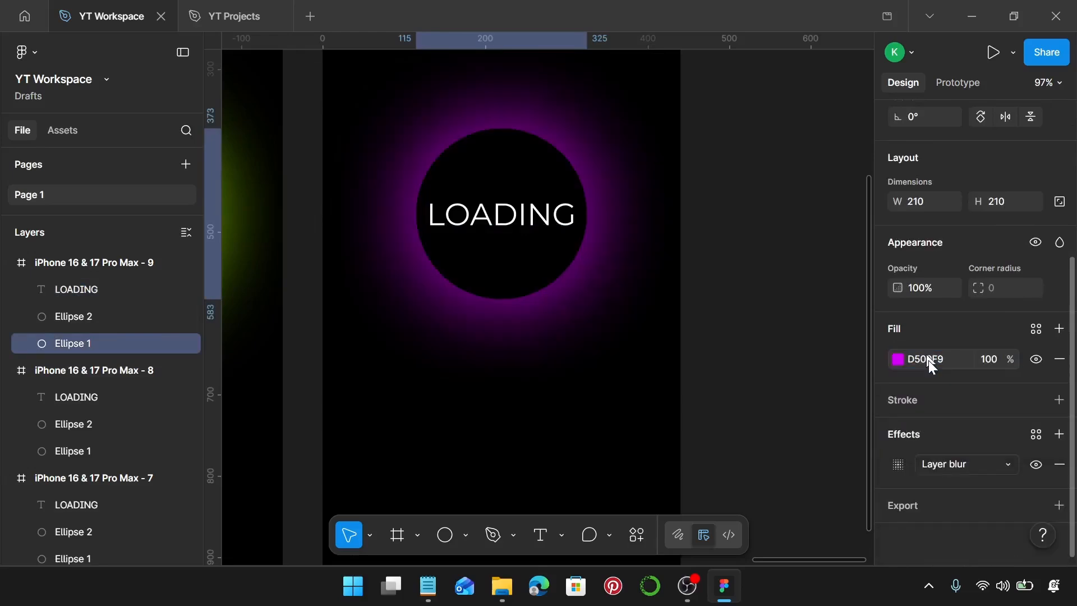
Step: Duplicate the ninth phone frame to its right, level with the row and with a gap of 49
scroll(763, 325, "down", 5, "ctrl")
scroll(649, 344, "left", 3)
scroll(617, 292, "up", 3)
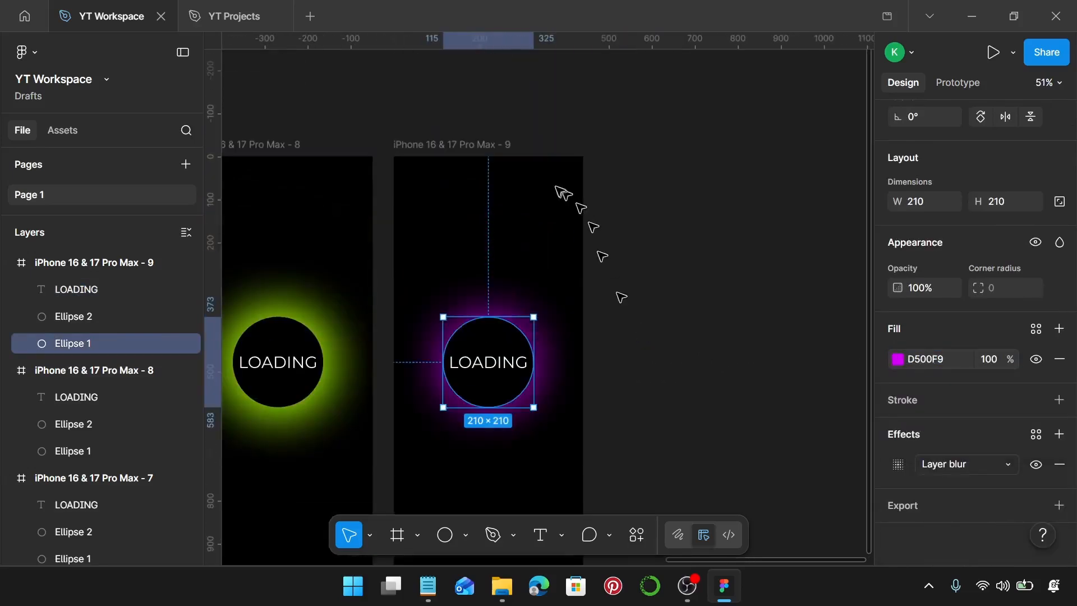
left_click(489, 147)
left_click_drag(490, 147, 697, 177)
Step: Enlarge the purple Ellipse 1 in the tenth phone frame evenly around its centre to 260 × 260
scroll(825, 409, "up", 5, "ctrl")
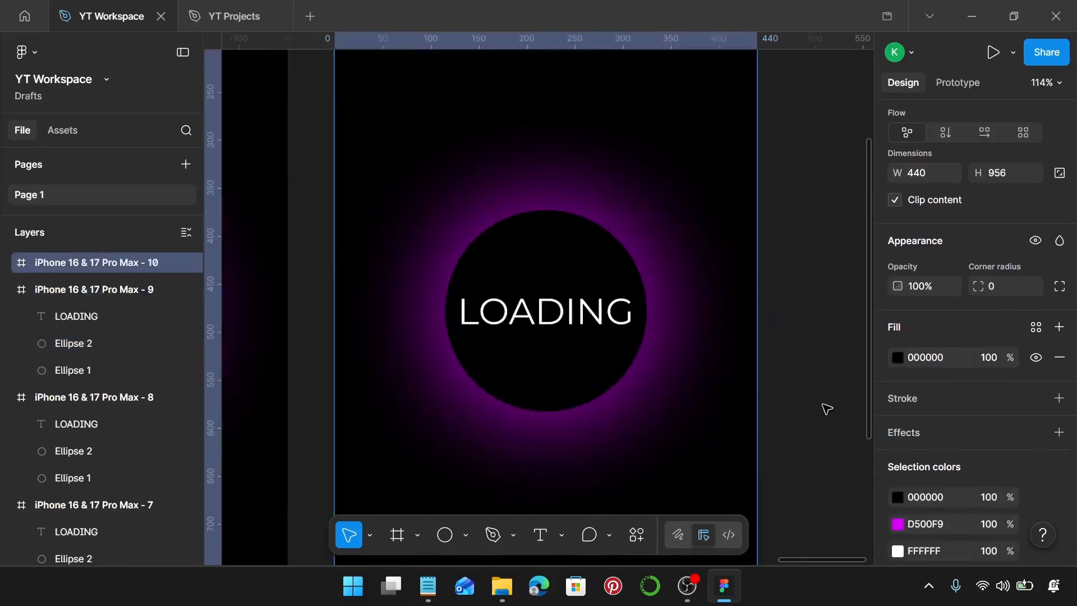
left_click(524, 317)
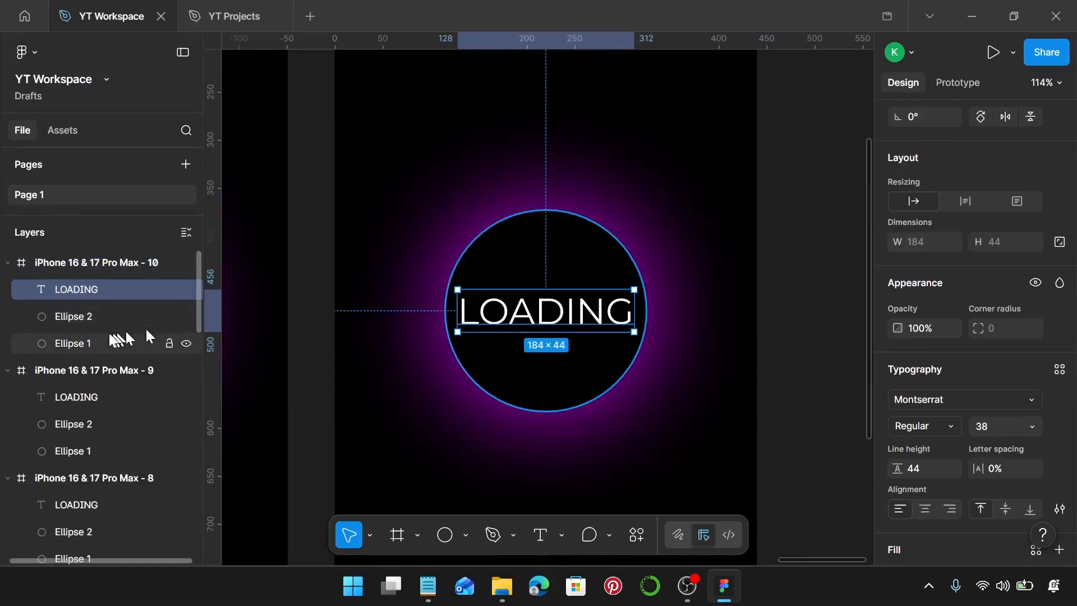
left_click(101, 343)
scroll(664, 386, "up", 6, "ctrl")
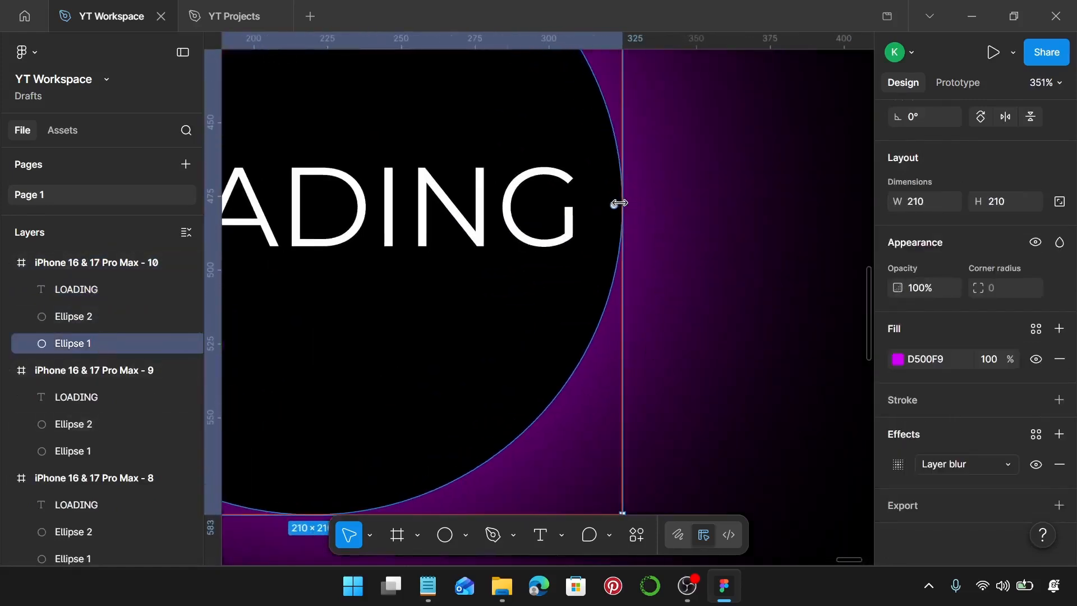
left_click_drag(618, 203, 695, 205)
scroll(695, 205, "down", 15)
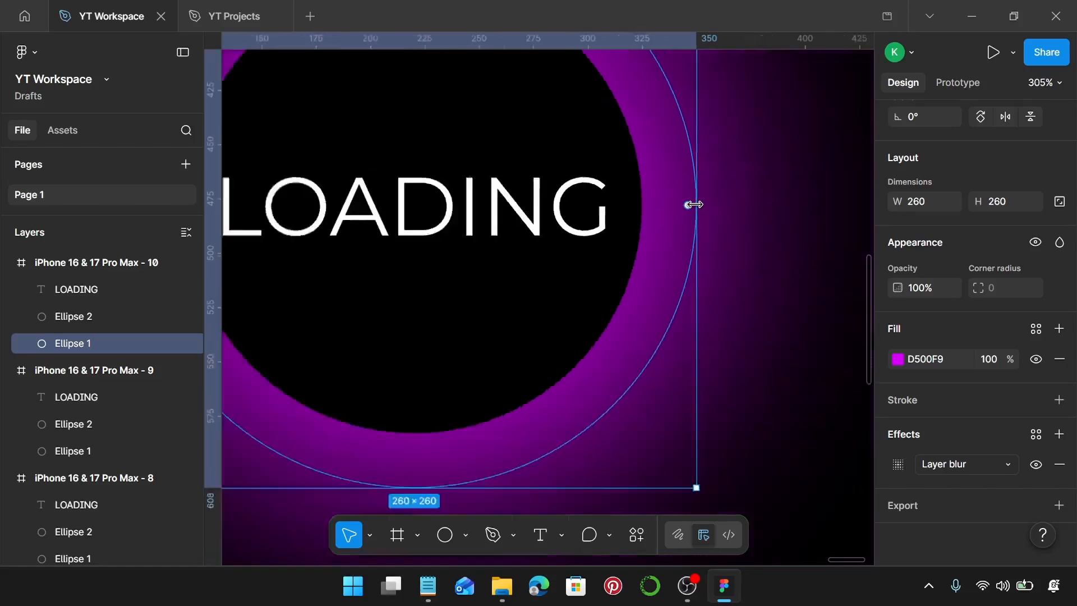
scroll(695, 204, "down", 3)
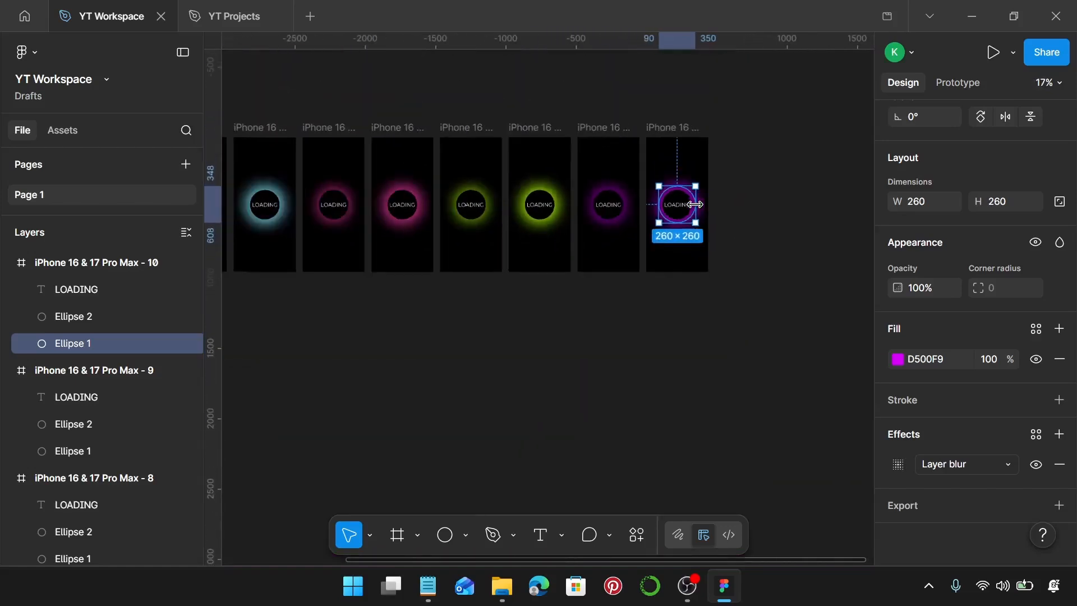
Step: Combine all ten phone frames into a single component set
left_click(633, 308)
scroll(634, 307, "down", 1)
scroll(633, 307, "left", 3)
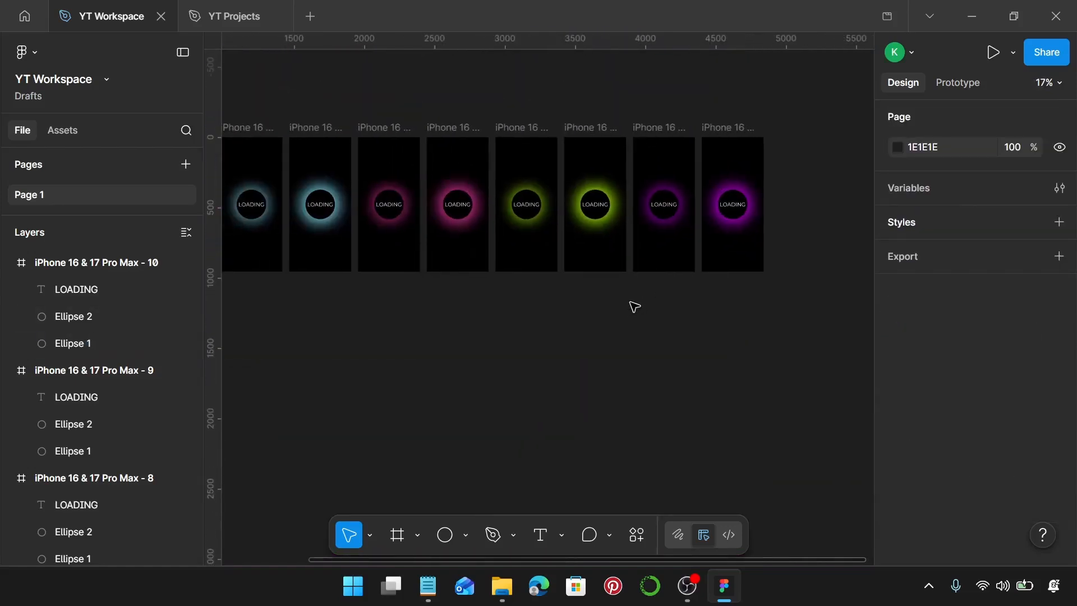
scroll(634, 306, "down", 2)
scroll(634, 305, "right", 3)
scroll(635, 306, "left", 3)
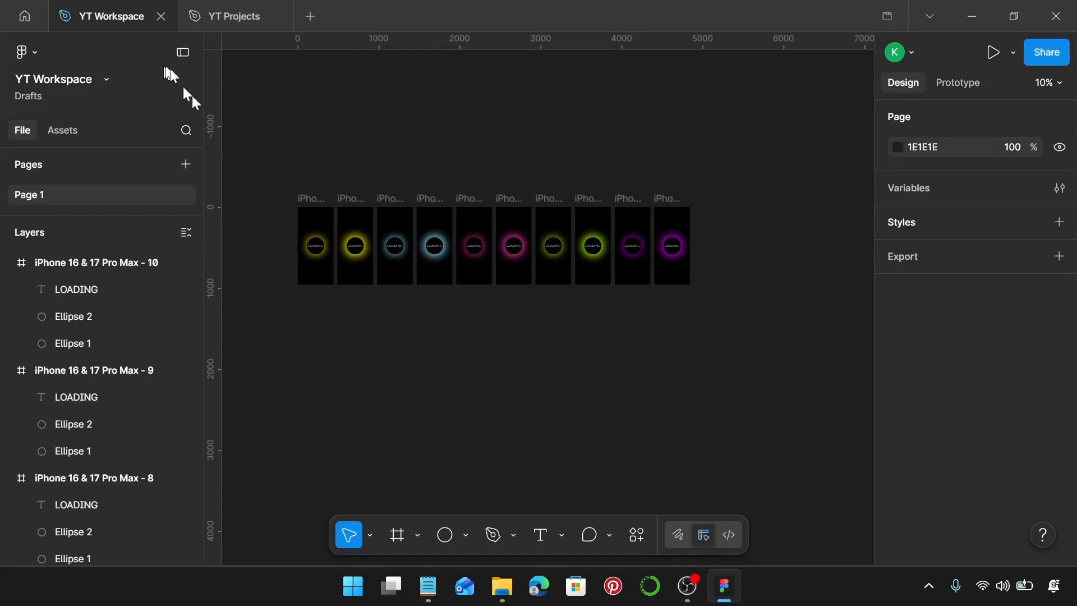
left_click_drag(256, 152, 738, 327)
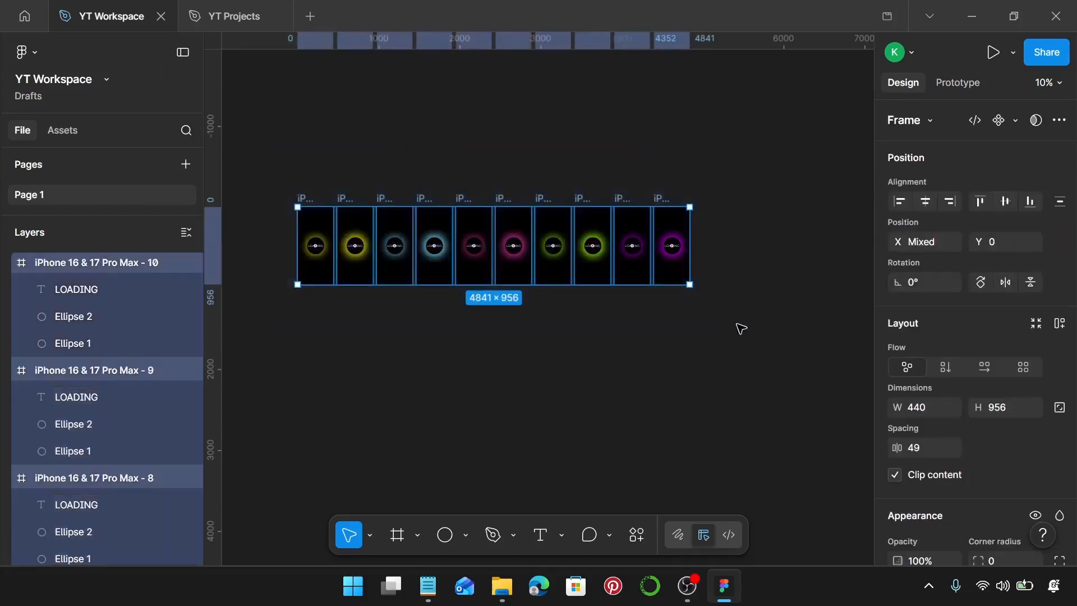
left_click(1016, 121)
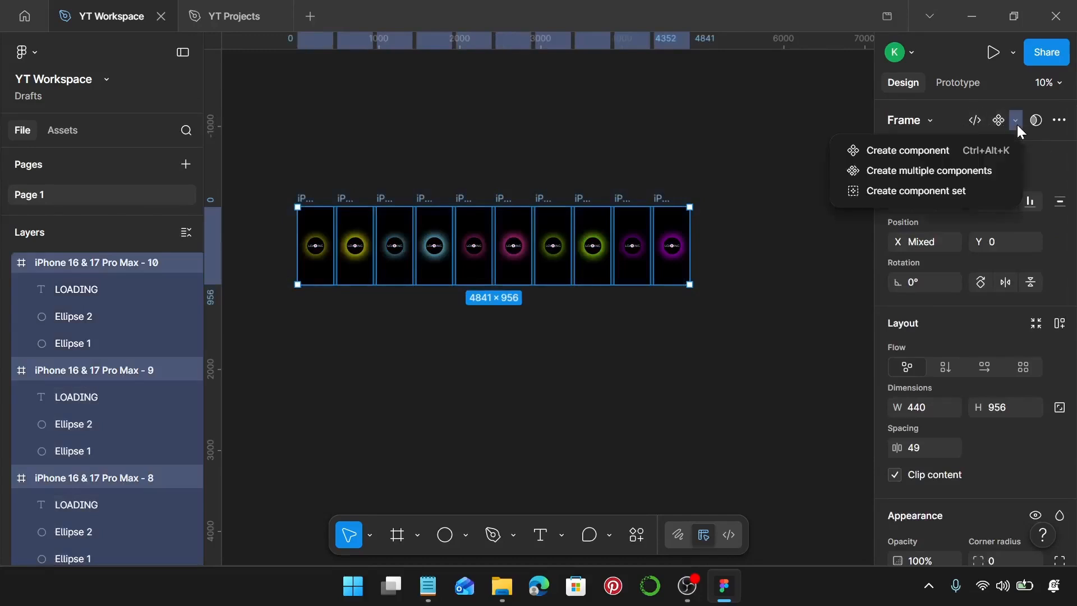
left_click(934, 193)
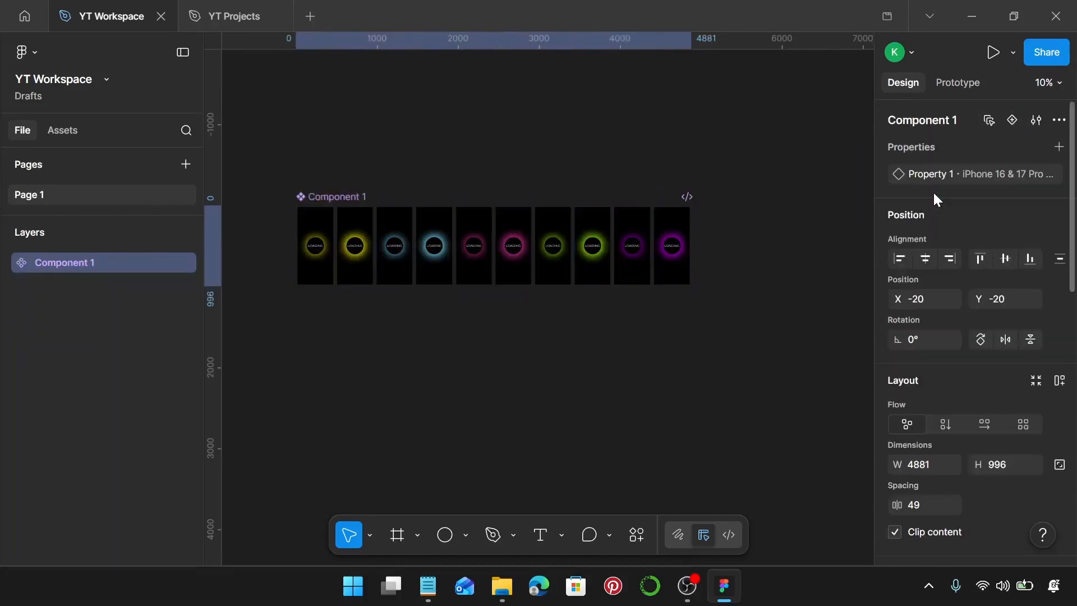
Step: Add a prototype connection from the first phone variant to the second one
left_click(955, 83)
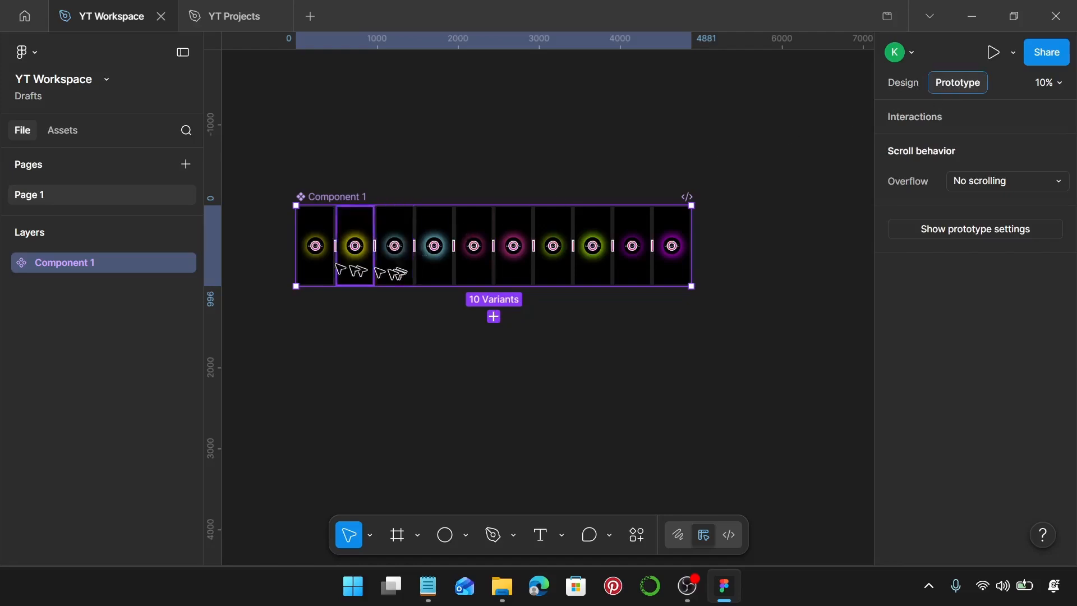
scroll(331, 227, "up", 10)
left_click(414, 261)
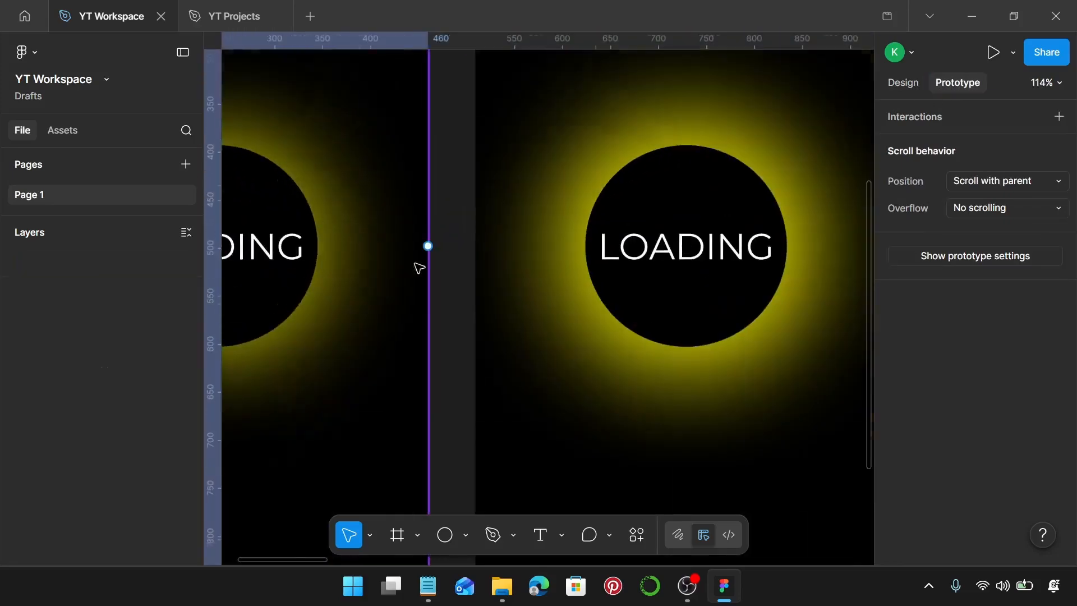
scroll(443, 246, "up", 4)
left_click_drag(434, 237, 510, 250)
Step: Set the first-to-second variant interaction to trigger after a delay of 1 ms
left_click(557, 316)
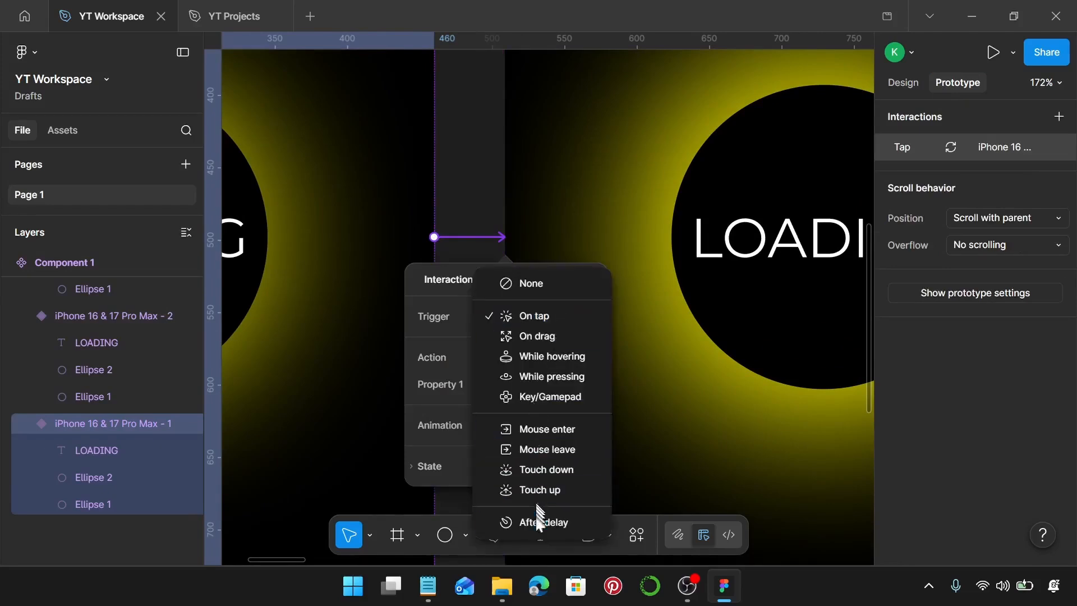
left_click(530, 517)
left_click(557, 346)
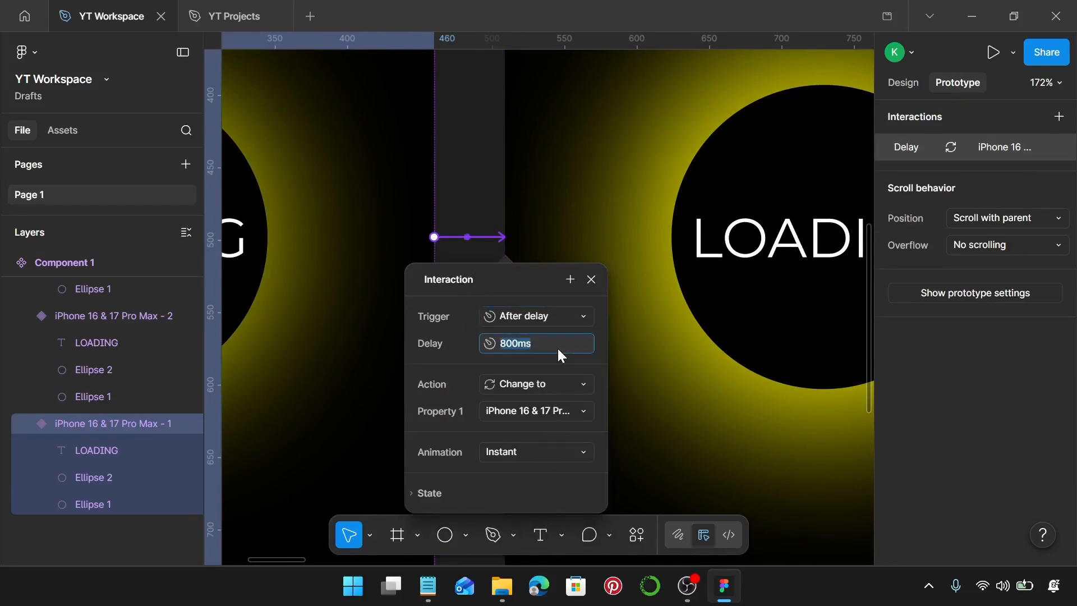
type("1")
key("Return")
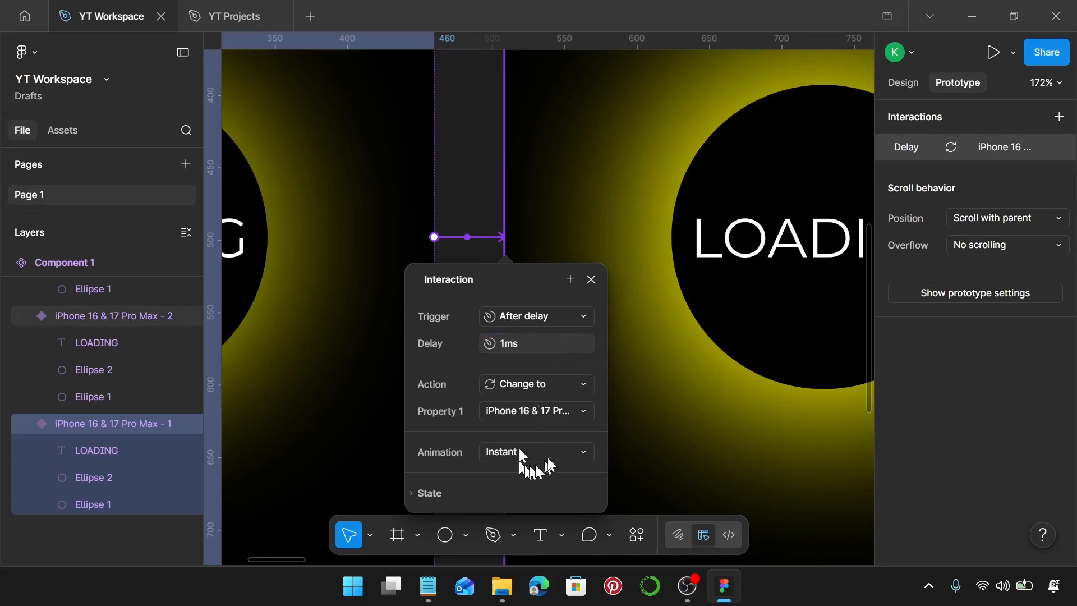
Step: Give the first variant's interaction a Smart animate transition with Linear easing and a duration of 1200 ms
left_click(553, 452)
left_click(553, 496)
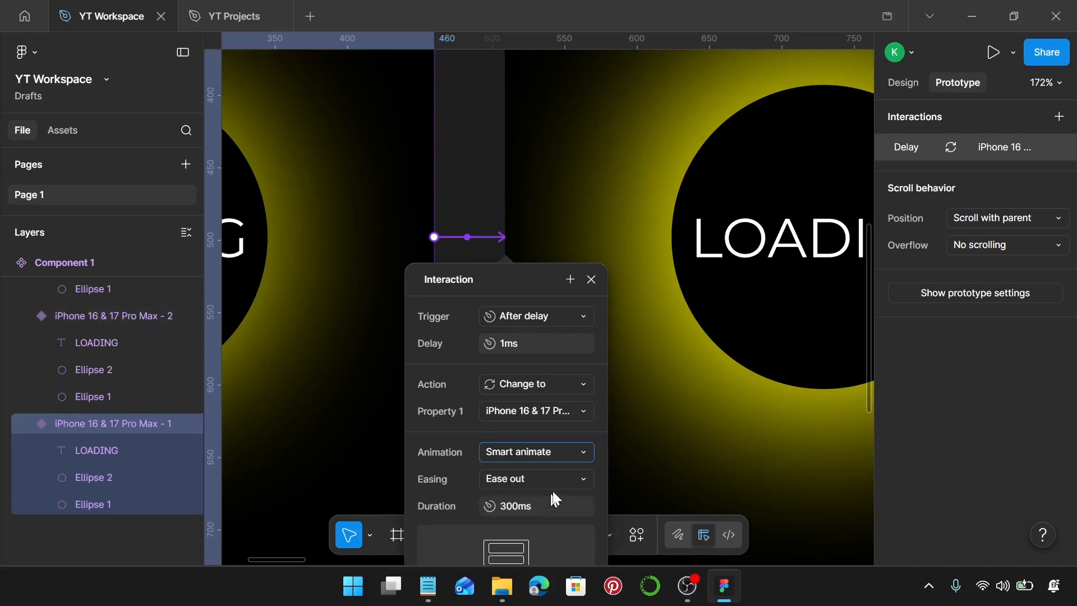
left_click(546, 482)
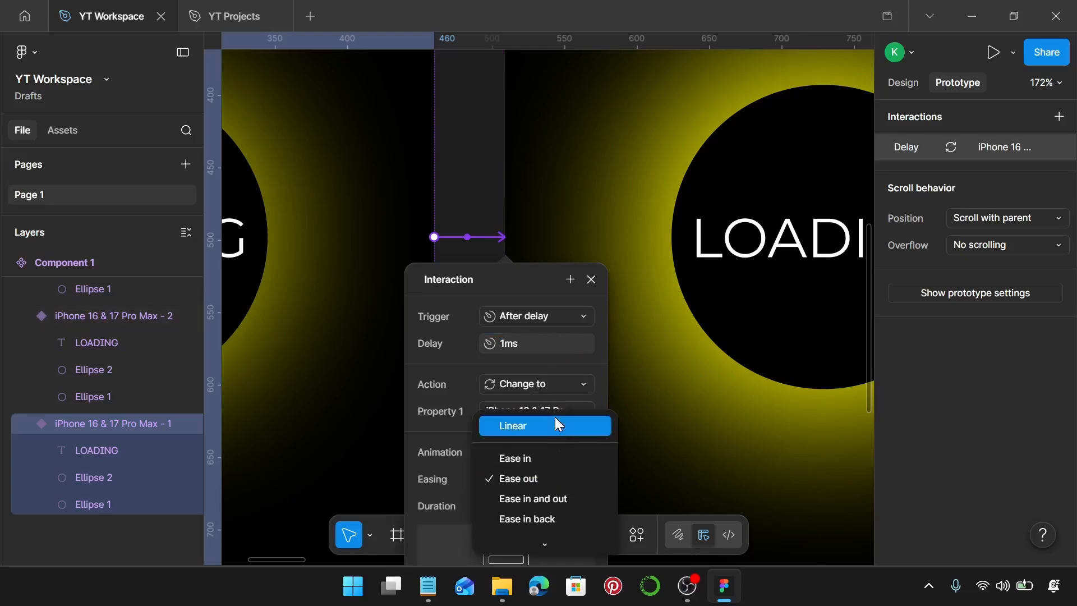
left_click(555, 421)
left_click(539, 506)
type("1200")
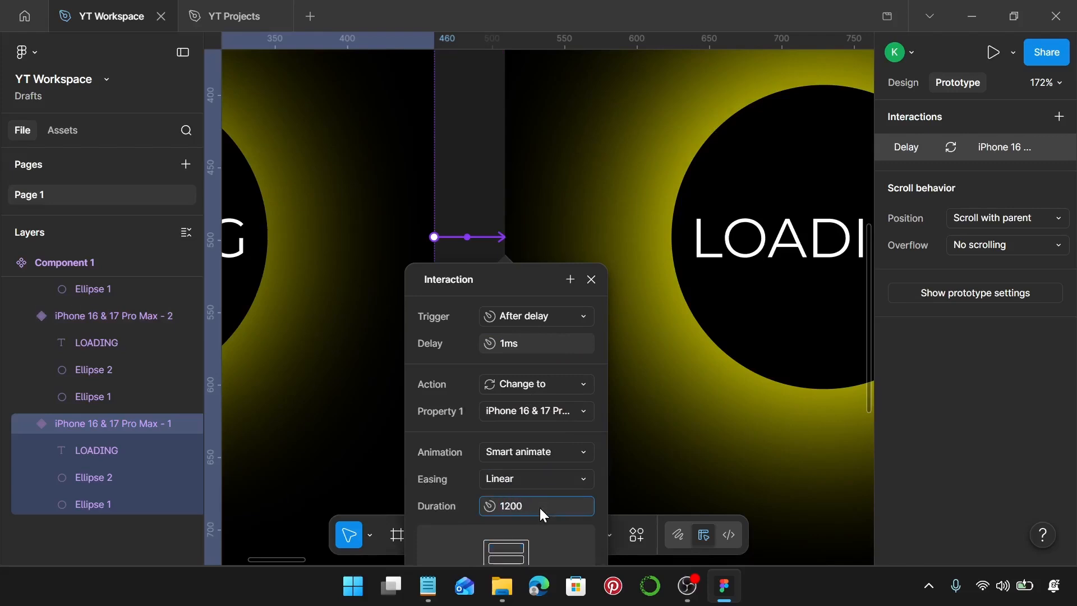
key("Return")
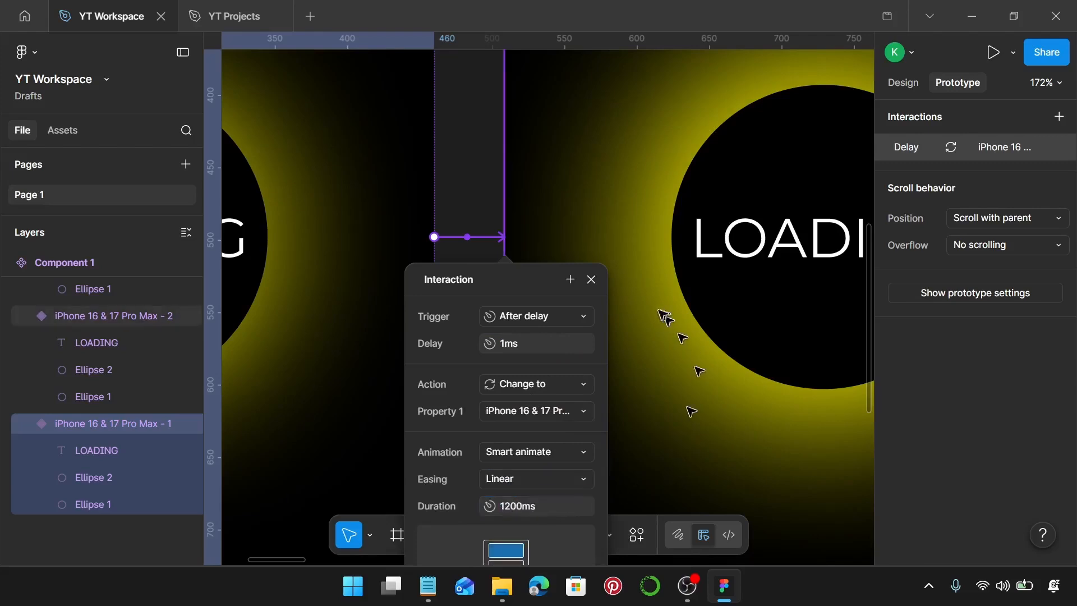
left_click(587, 282)
Step: Connect the second phone variant to the third with an After delay trigger of 1 ms
scroll(581, 281, "right", 6)
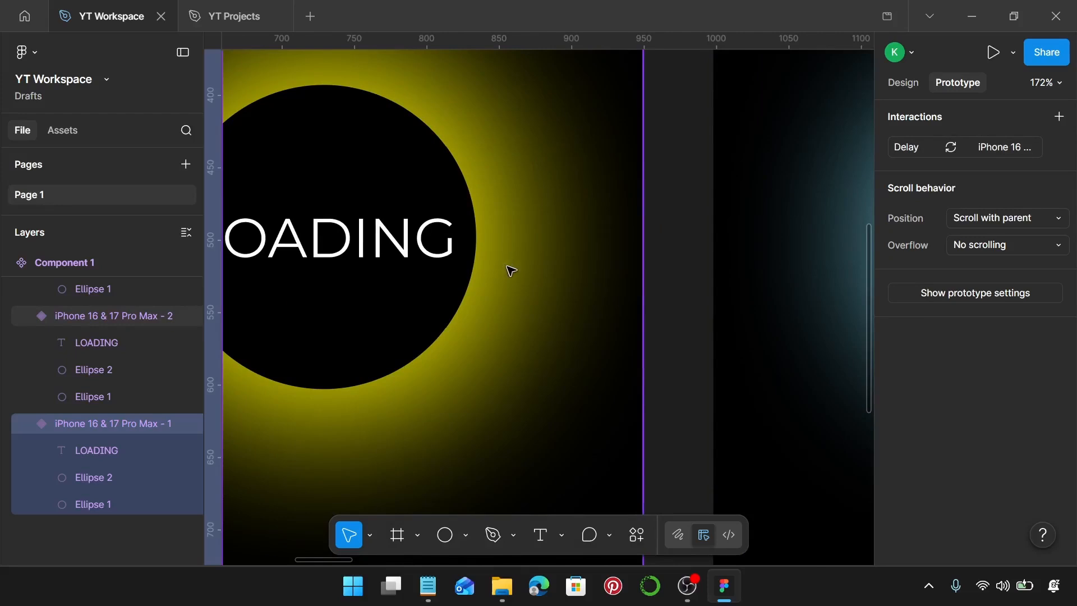
left_click(572, 279)
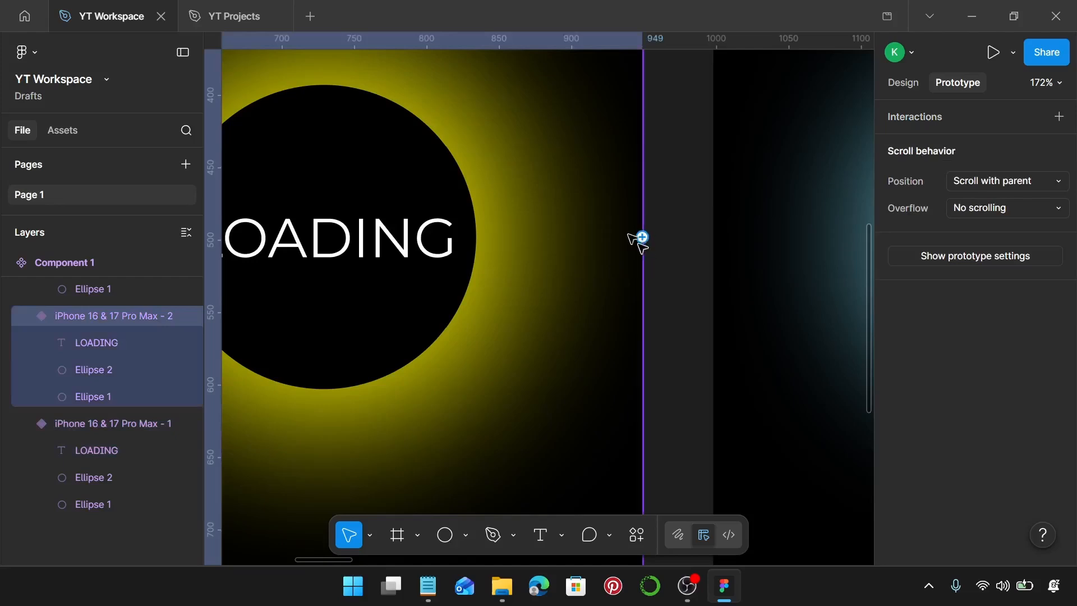
left_click_drag(642, 239, 724, 248)
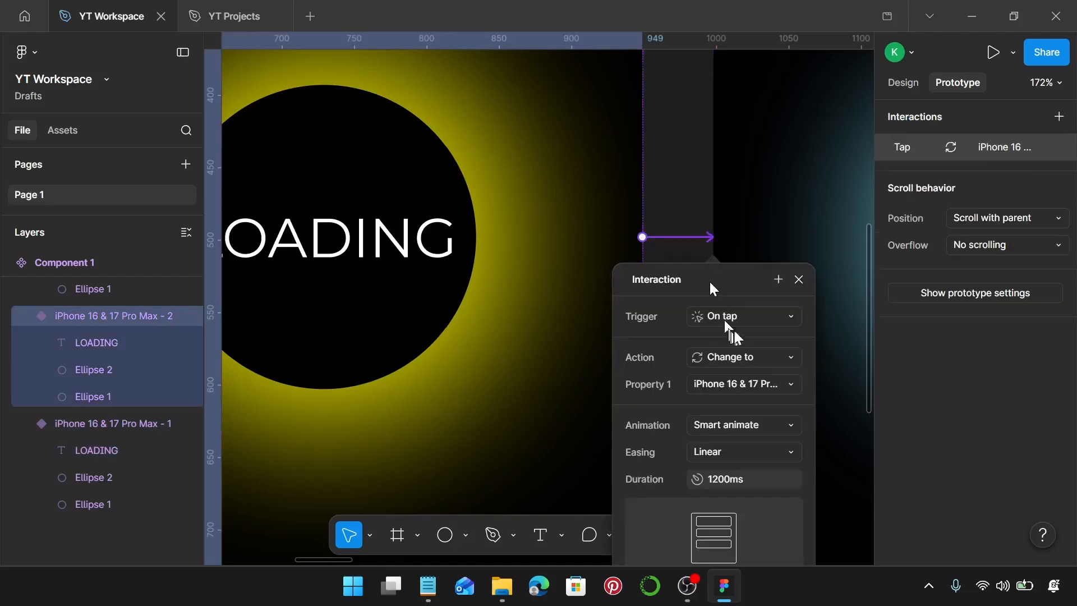
left_click(748, 319)
left_click(757, 521)
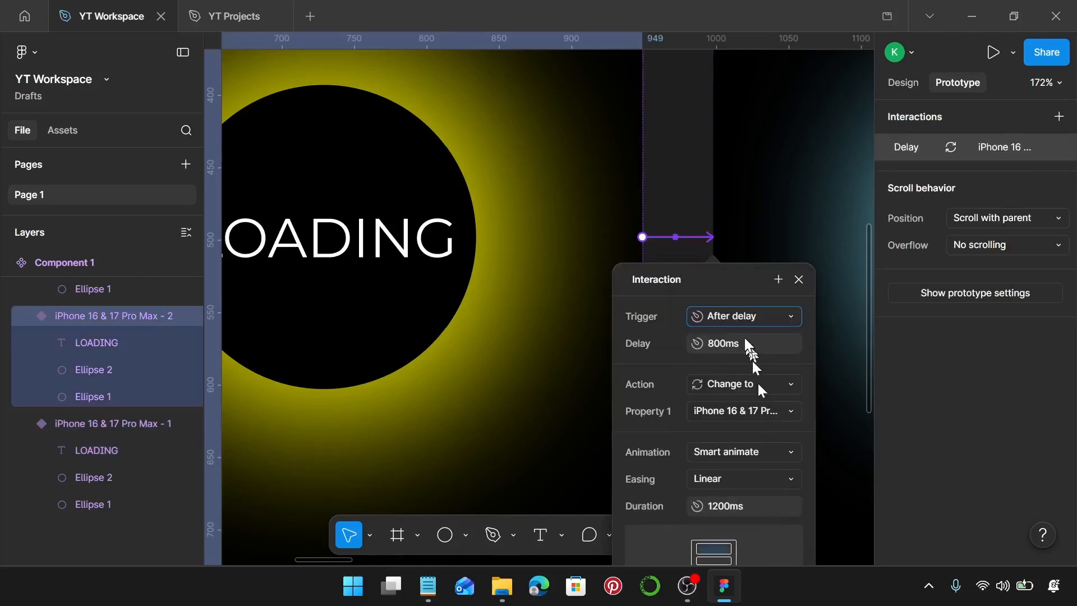
type("1")
key("Return")
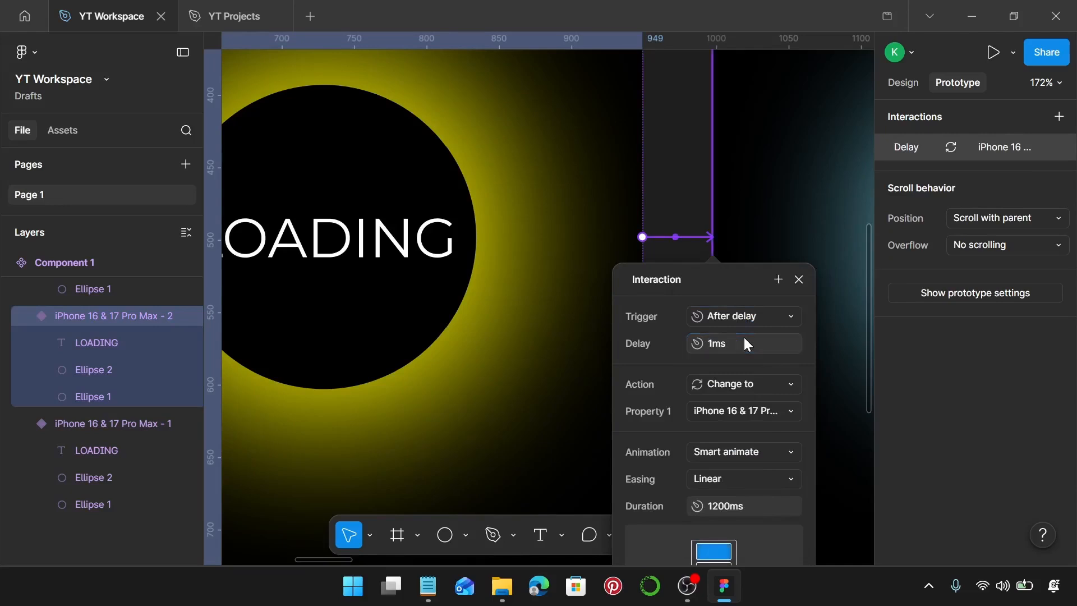
Step: Set the Smart animate duration of the second variant's interaction to 2400 ms
left_click(753, 508)
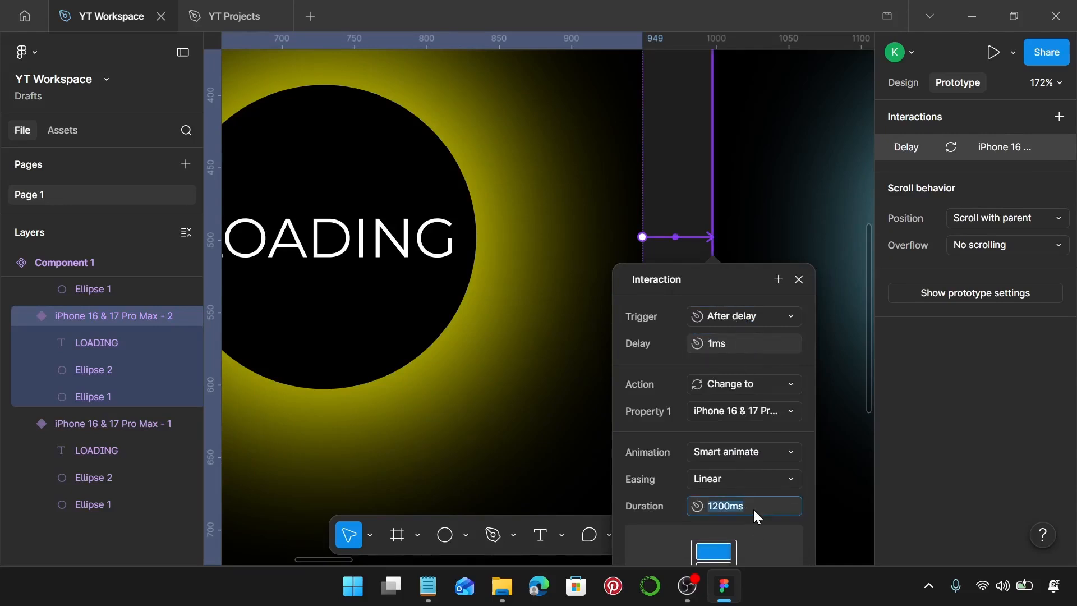
type("2400")
key("Return")
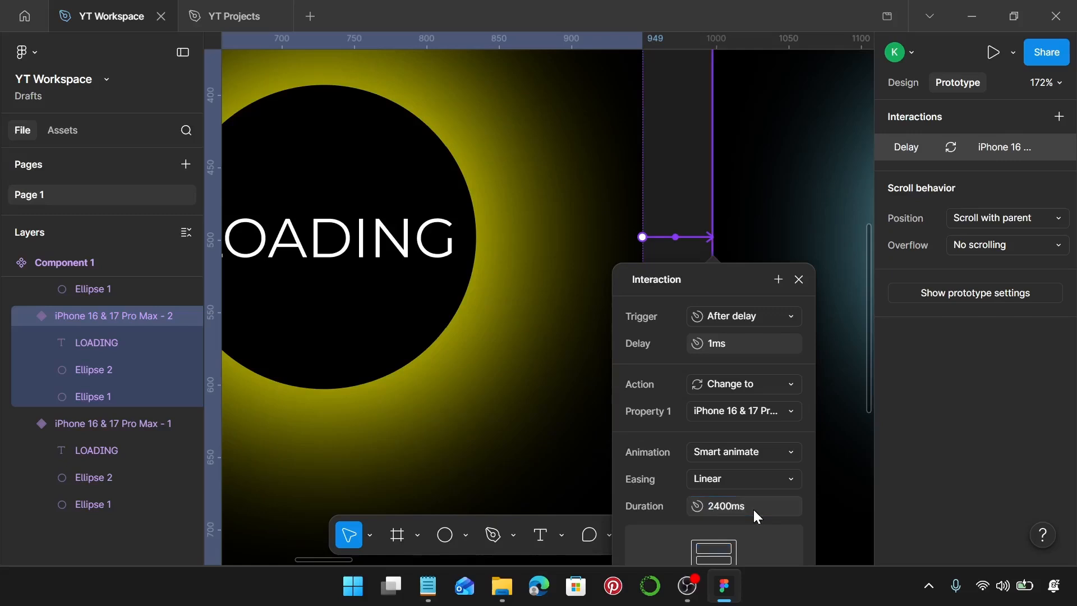
left_click(799, 279)
Step: Connect the third phone variant to the fourth with an After delay trigger of 1 ms
scroll(752, 305, "right", 10)
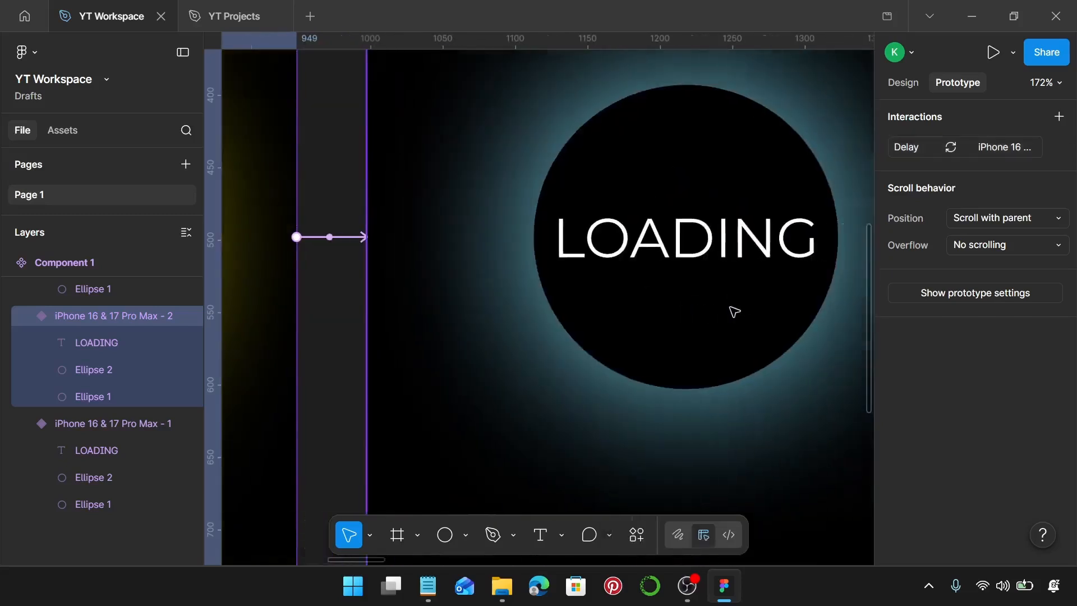
key("ctrl+d")
scroll(721, 279, "right", 1)
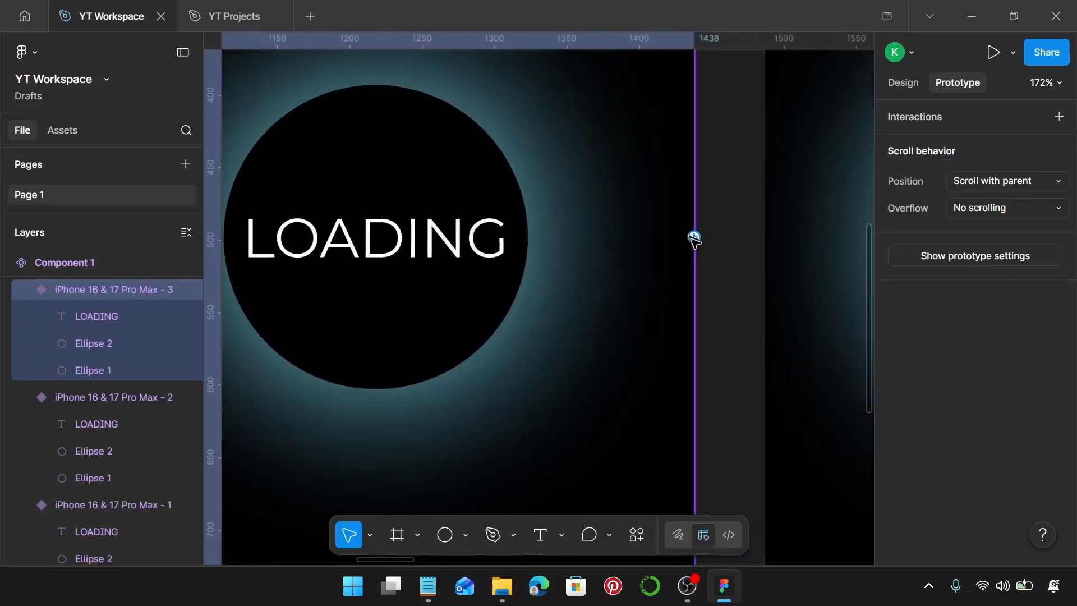
left_click_drag(695, 237, 774, 250)
left_click(767, 314)
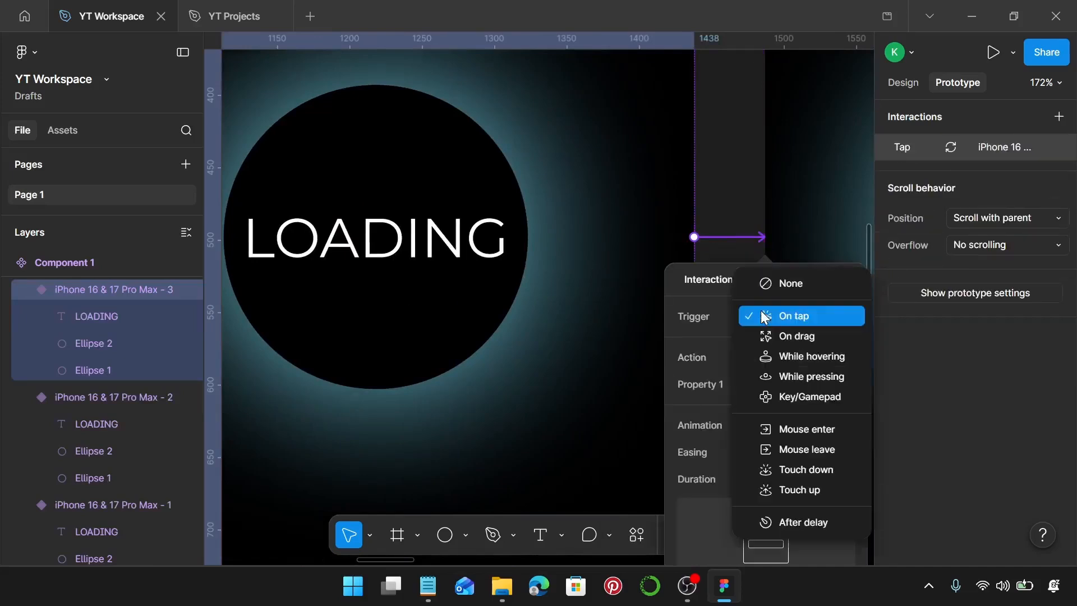
left_click(783, 522)
left_click(793, 345)
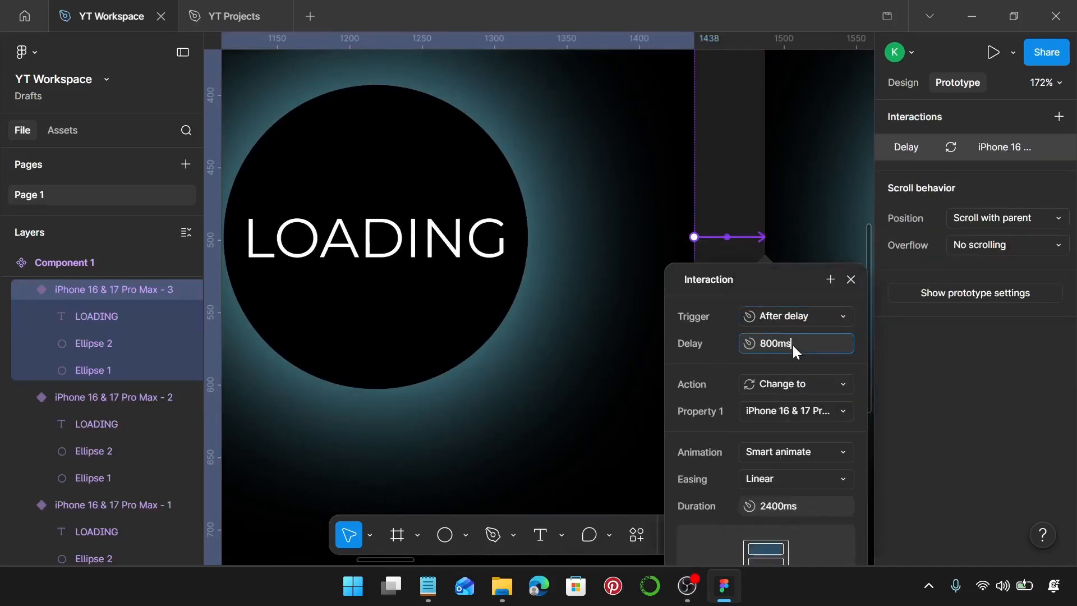
type("1")
key("Return")
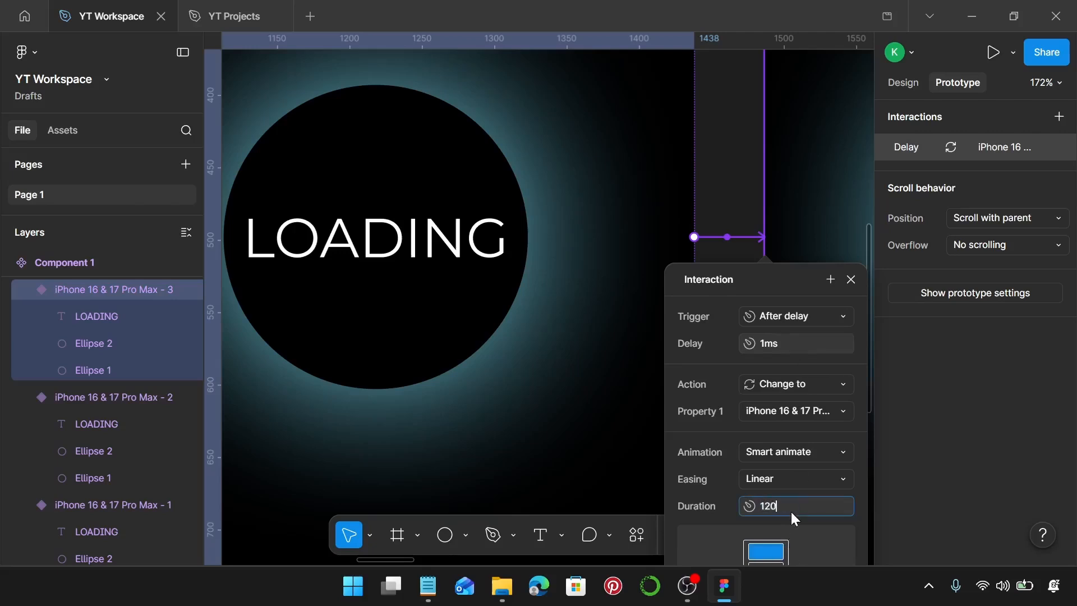
Step: Set the Smart animate duration of the third variant's interaction to 1200 ms
left_click(792, 511)
type("1200")
key("Return")
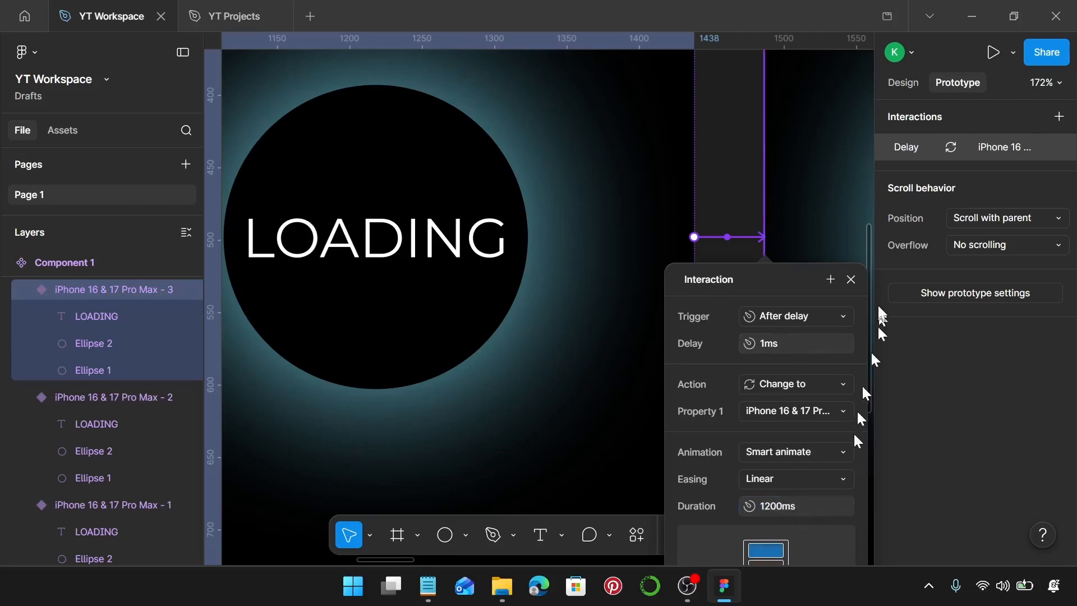
left_click(851, 280)
Step: Connect the fourth phone variant to the fifth, magenta one with an After delay trigger of 1 ms
scroll(740, 313, "right", 10)
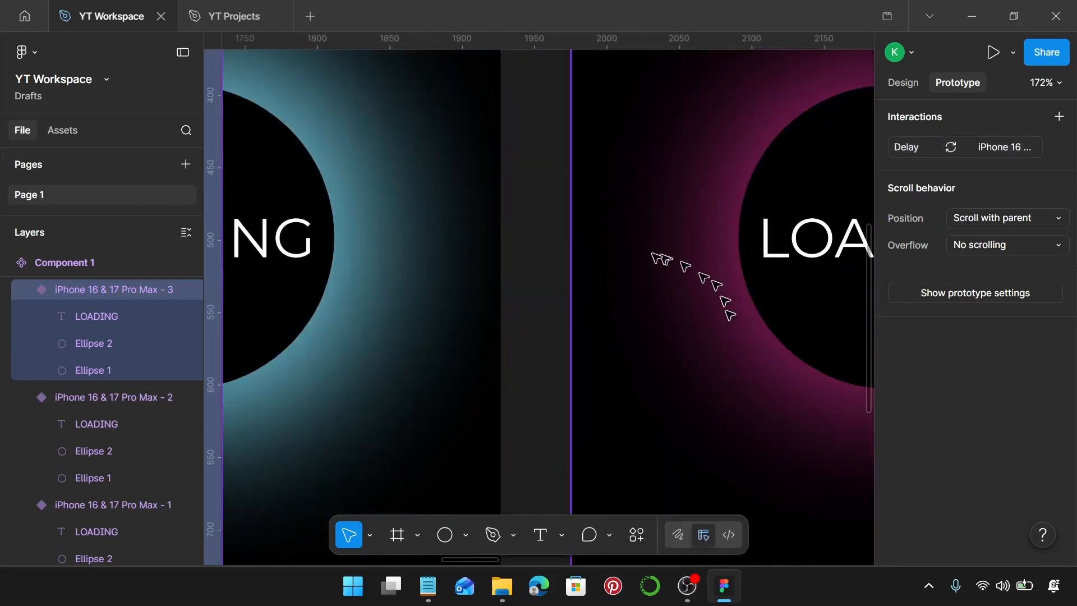
left_click(491, 232)
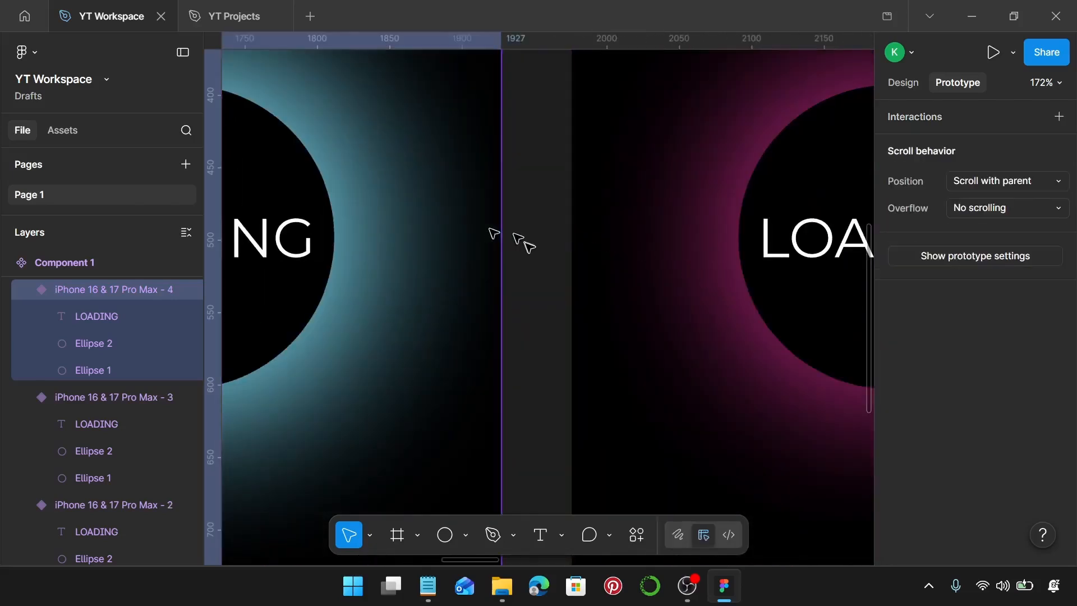
left_click_drag(501, 238, 372, 271)
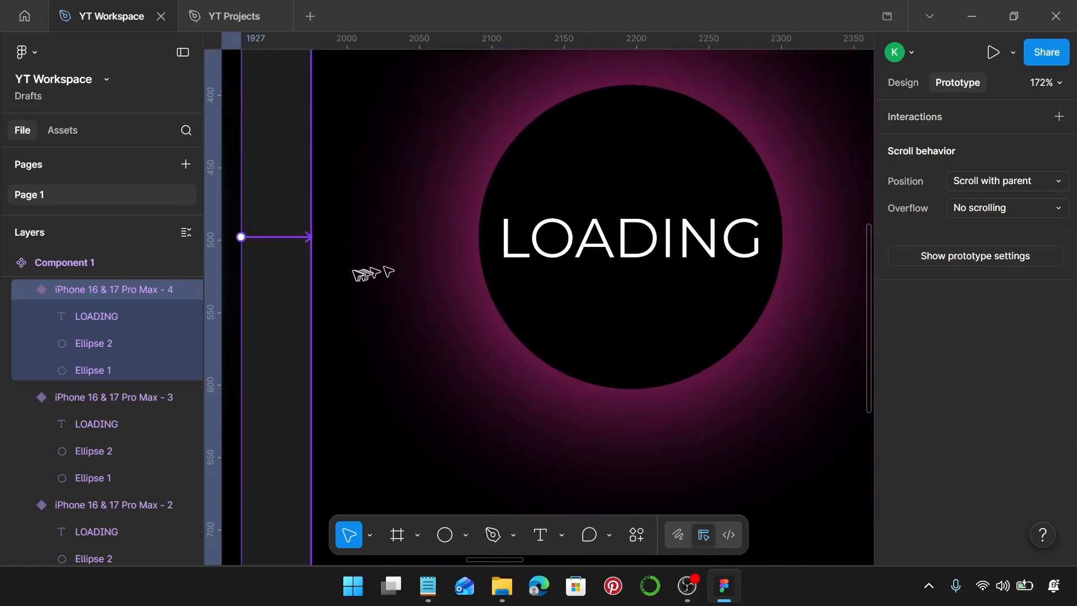
left_click(370, 313)
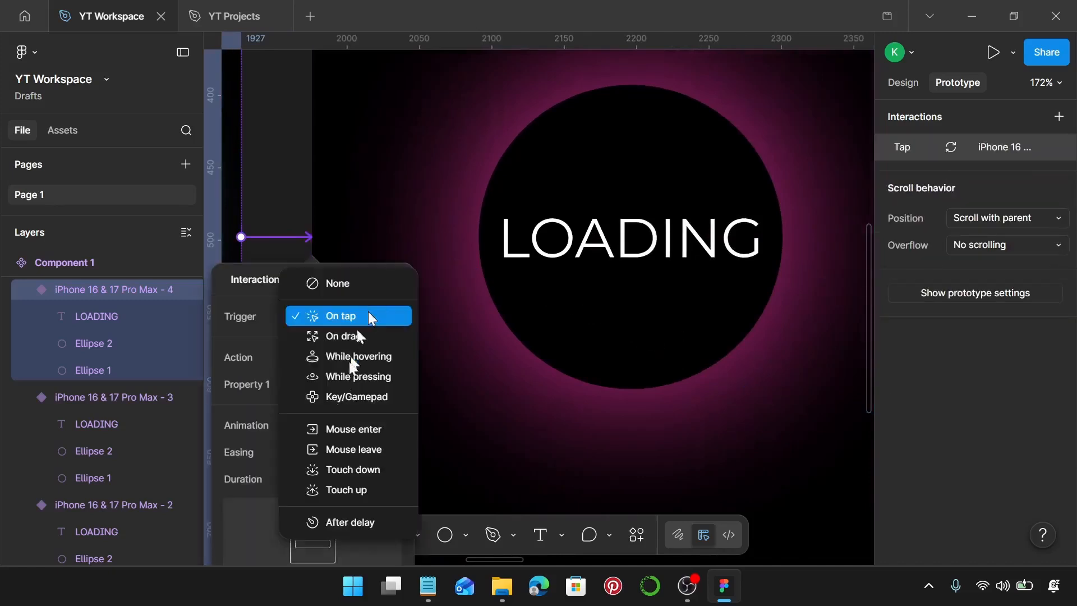
left_click(352, 517)
left_click(358, 344)
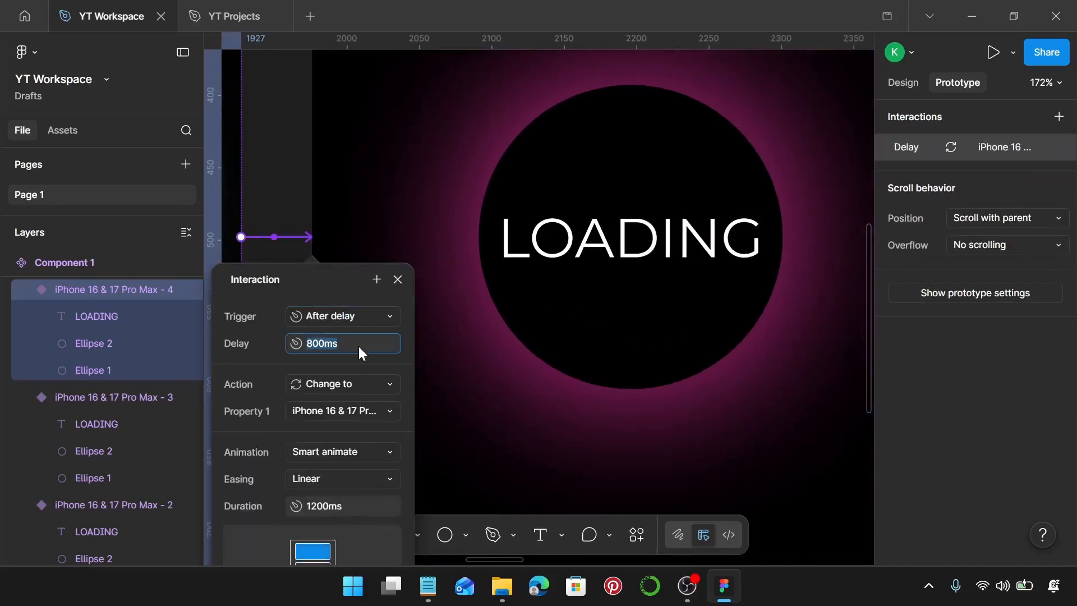
type("1")
key("Return")
Step: Set the Smart animate duration of the fourth variant's interaction to 2400 ms
left_click(358, 512)
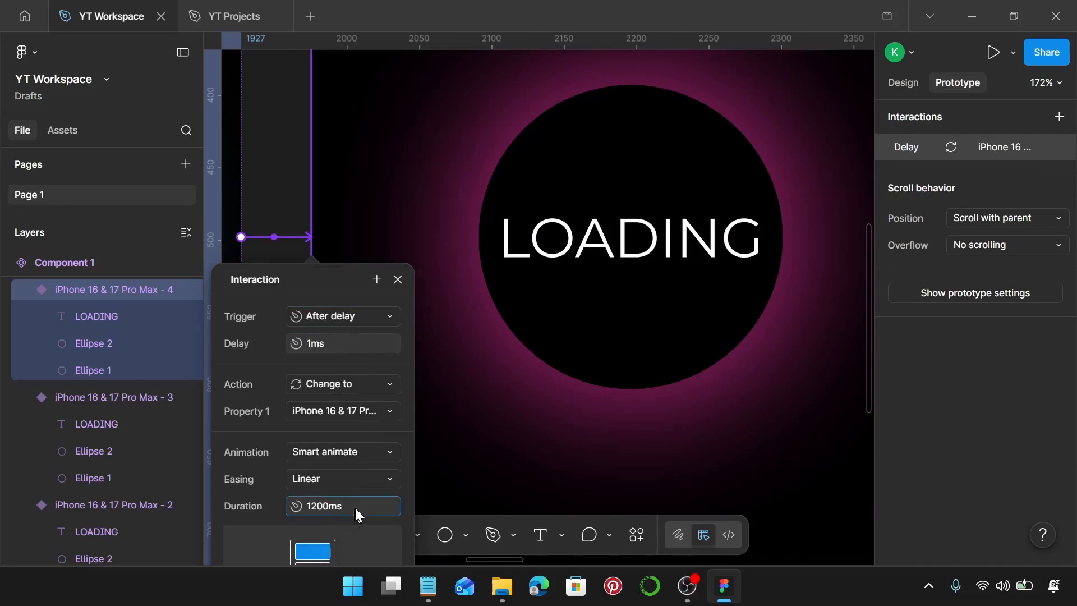
type("2400")
key("Return")
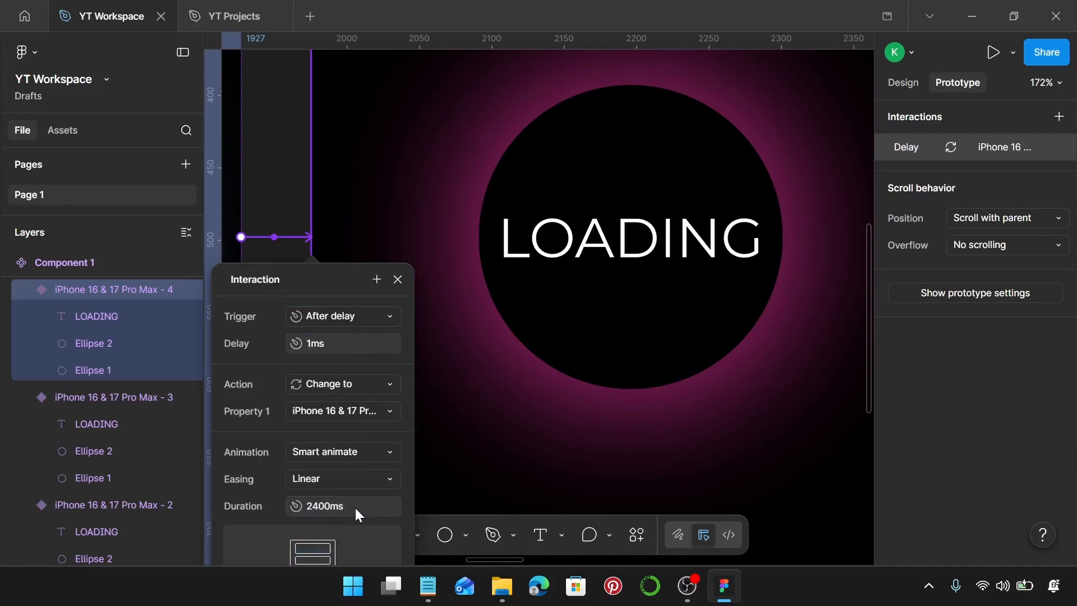
left_click(399, 280)
Step: Connect the fifth phone variant to the sixth with an After delay trigger of 1 ms
scroll(540, 282, "right", 4)
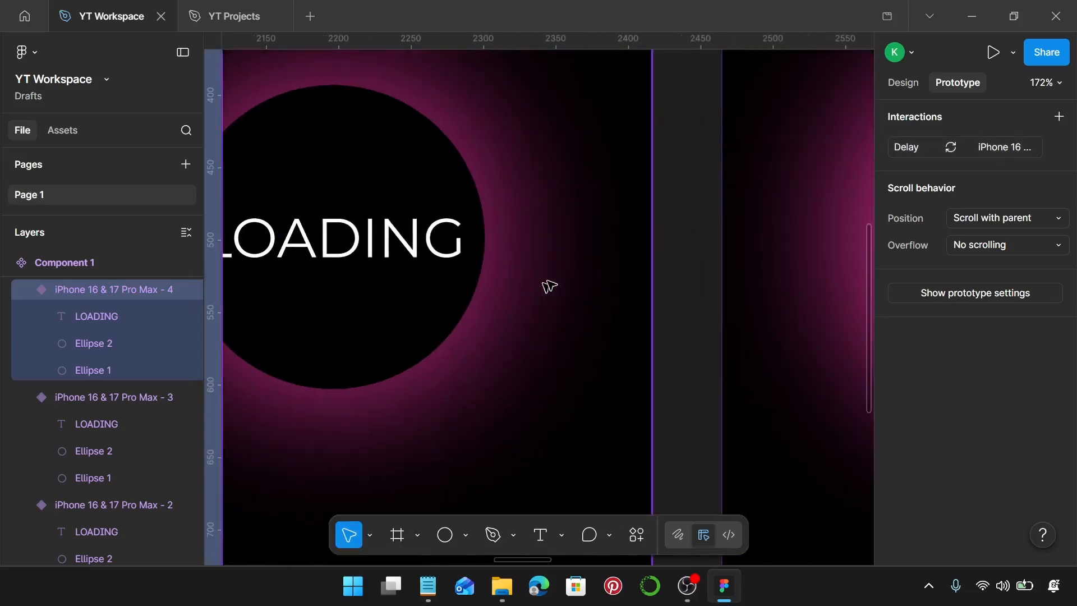
left_click(585, 191)
left_click_drag(651, 236, 726, 256)
left_click(729, 316)
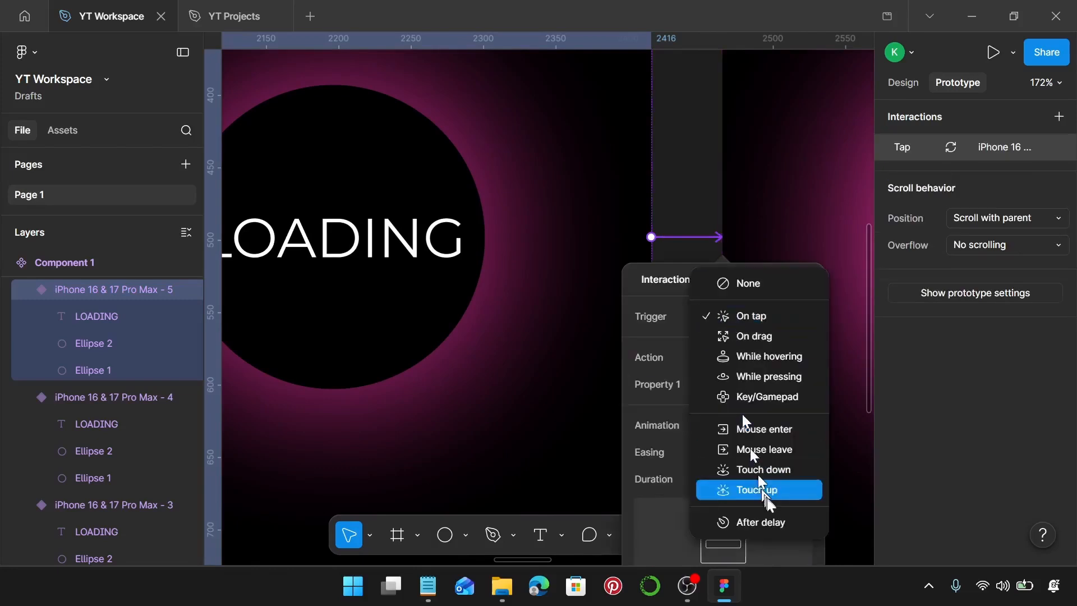
left_click(750, 519)
left_click(761, 344)
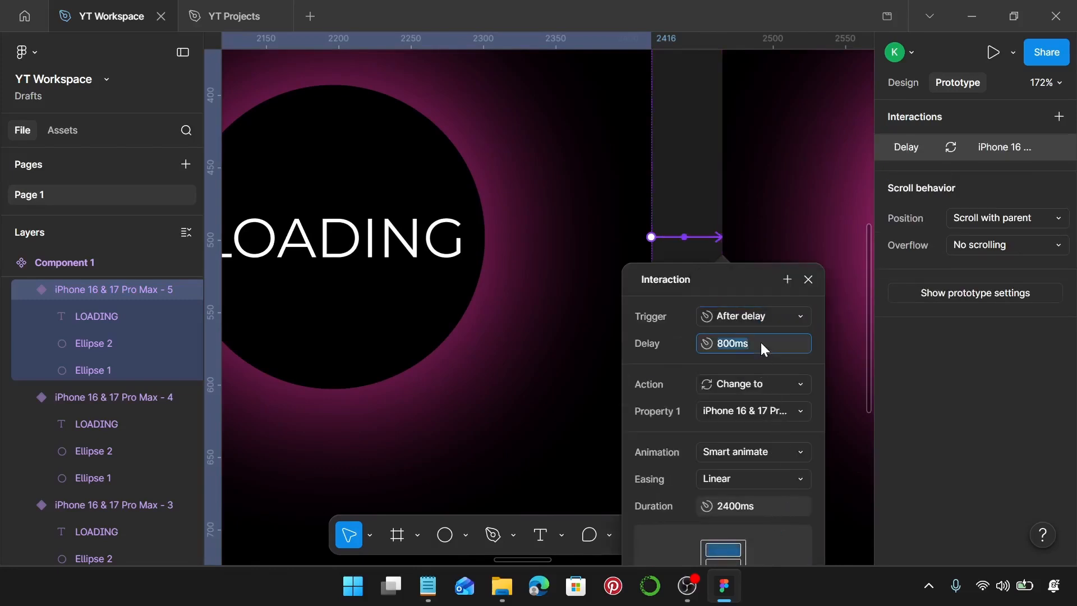
type("1")
key("Return")
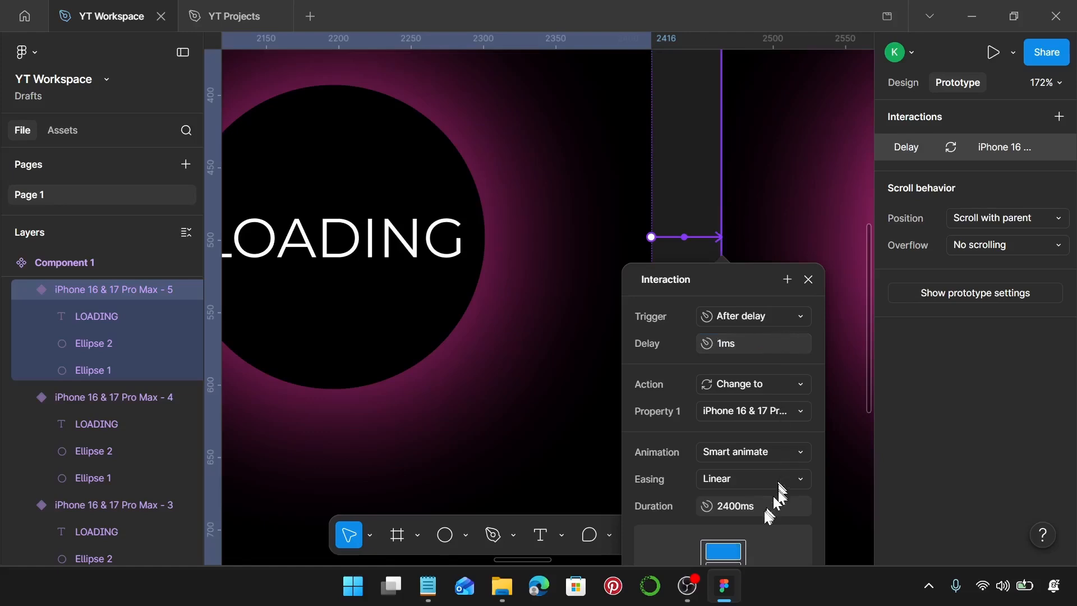
Step: Set the Smart animate duration of the fifth variant's interaction to 1200 ms
type("12")
key("Return")
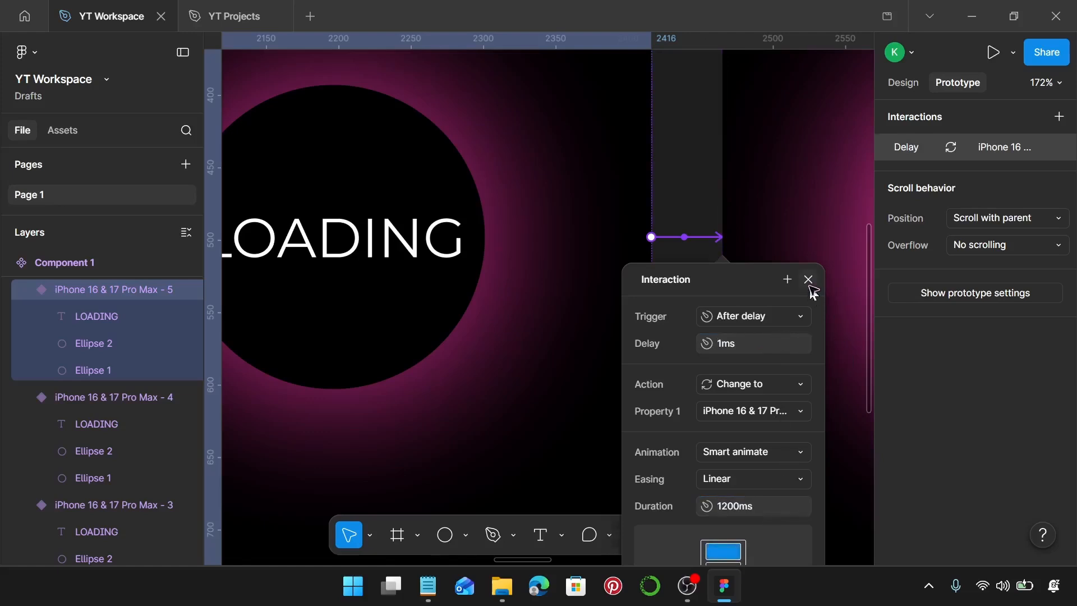
left_click(808, 279)
Step: Connect the sixth phone variant to the seventh, green one with an After delay trigger of 1 ms
key("ctrl+d")
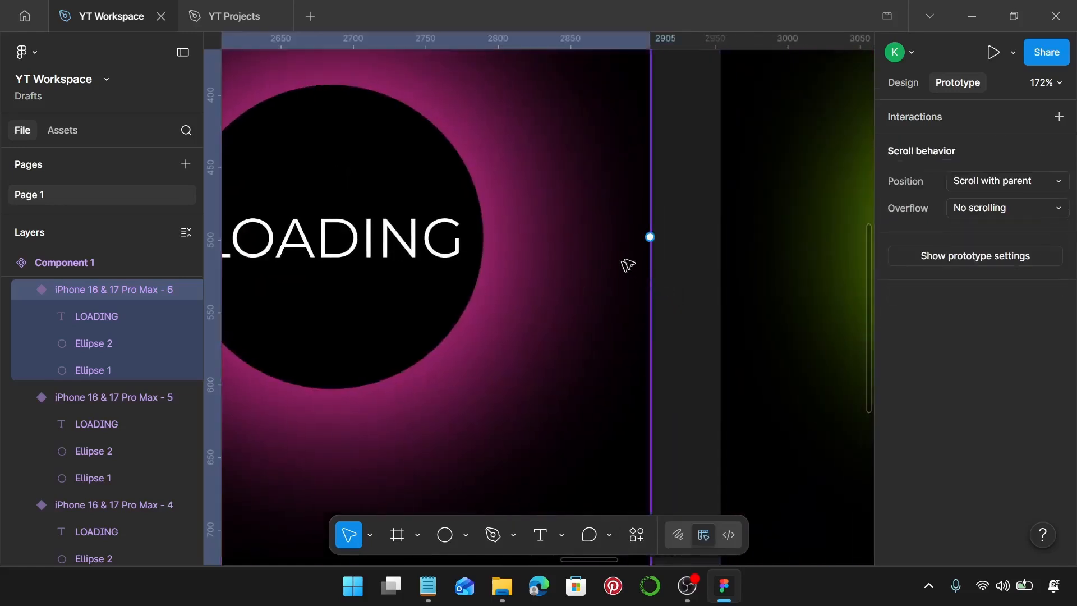
left_click_drag(650, 236, 722, 239)
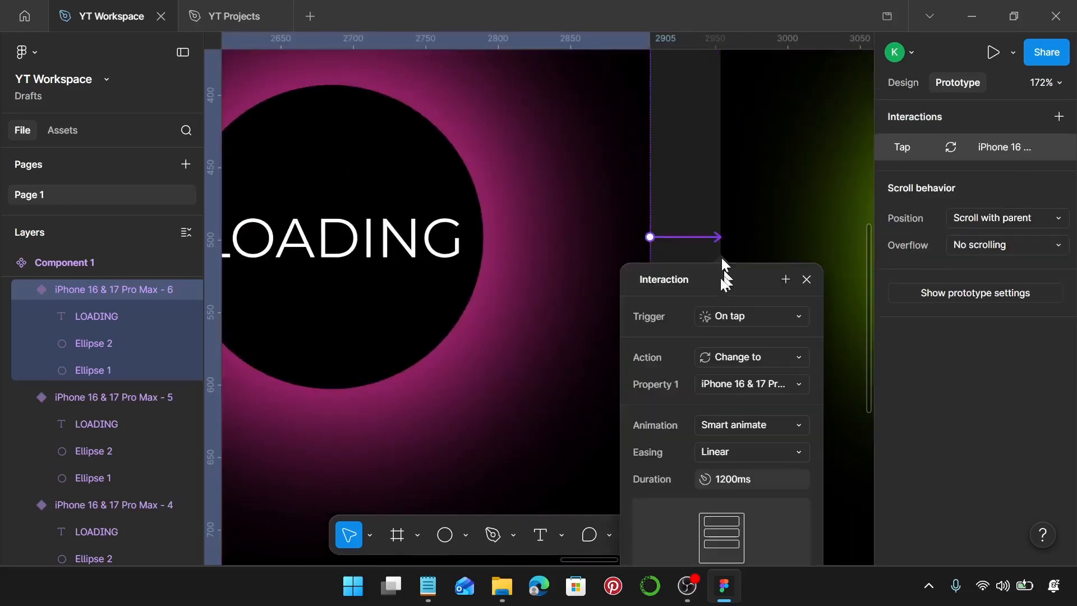
left_click(728, 314)
left_click(729, 522)
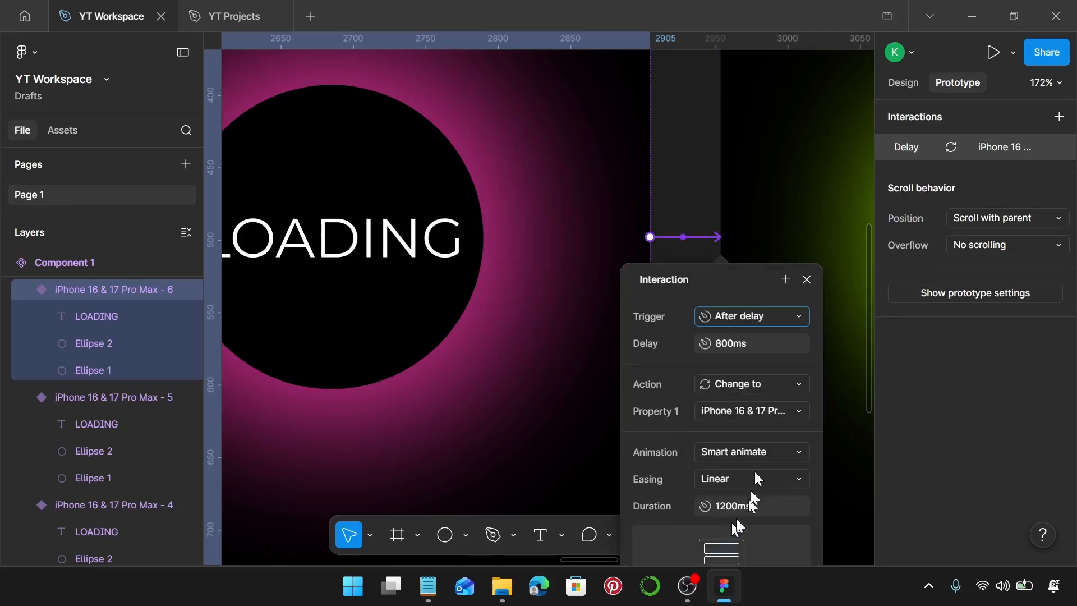
left_click(740, 345)
type("1")
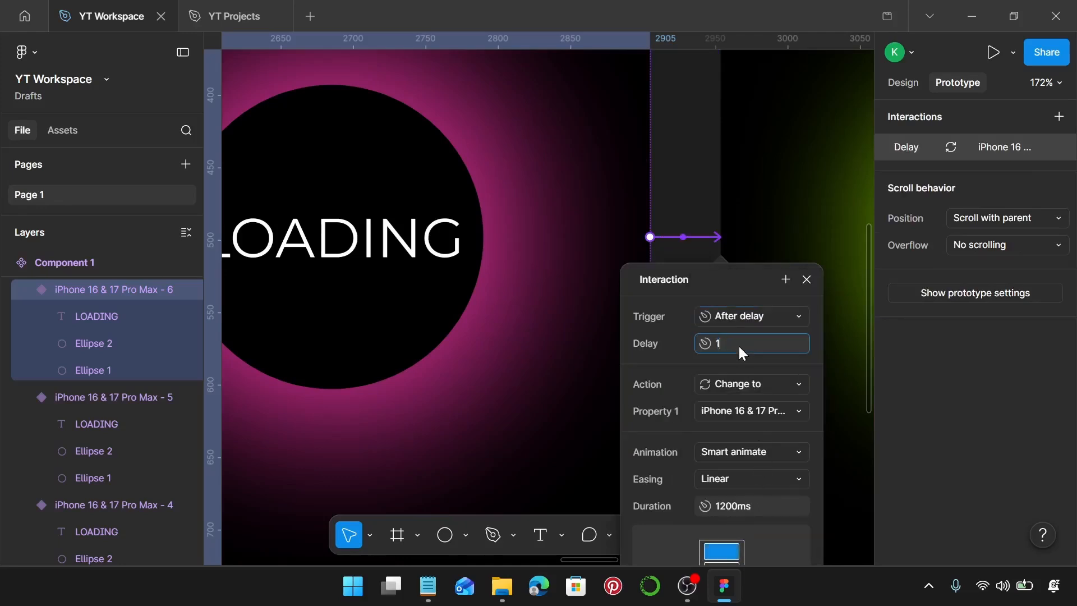
key("Return")
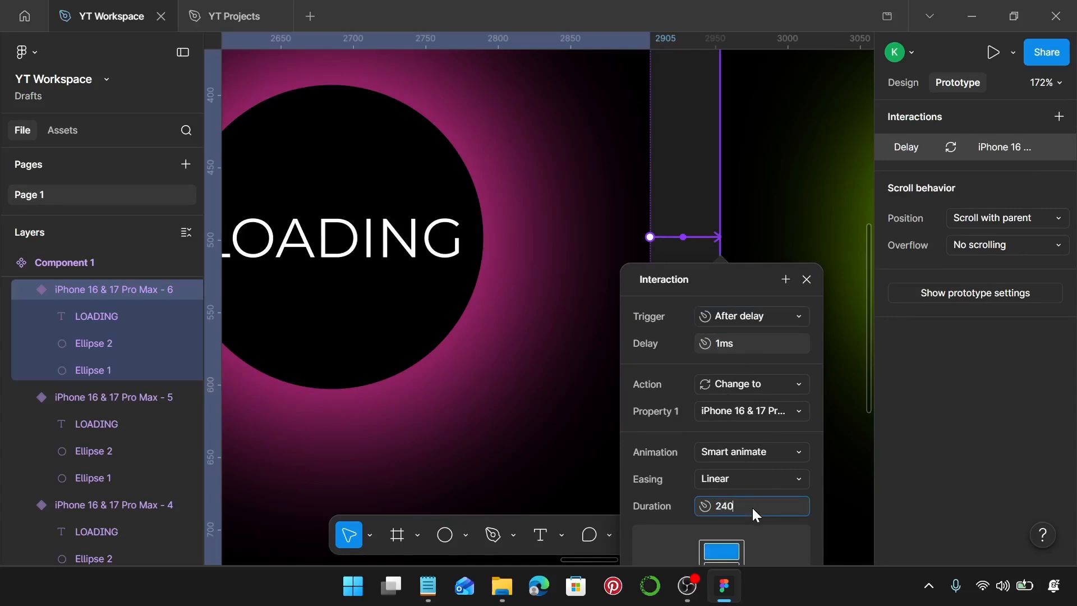
Step: Set the Smart animate duration of the sixth variant's interaction to 2400 ms
left_click(751, 506)
type("2400")
key("Return")
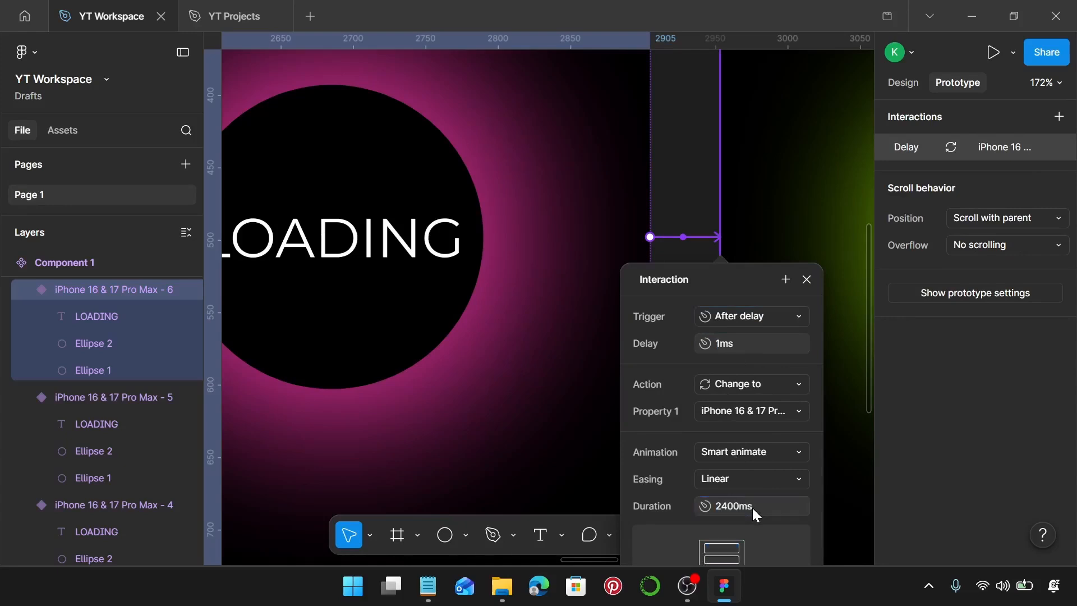
left_click(803, 287)
Step: Connect the seventh phone variant to the eighth with an After delay trigger of 1 ms
scroll(804, 290, "right", 10)
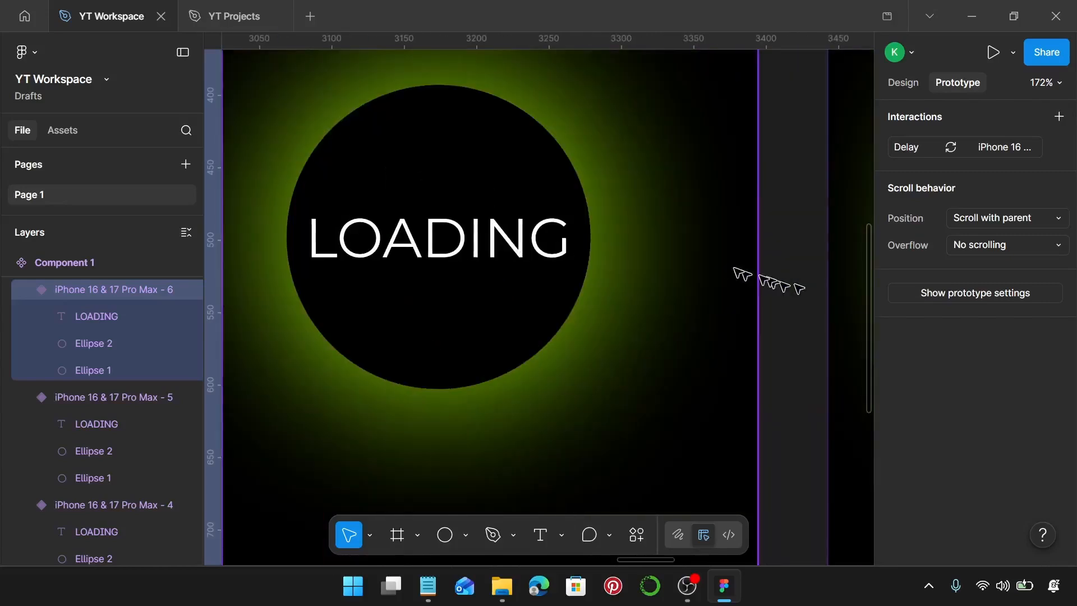
left_click(721, 256)
scroll(721, 255, "right", 1)
scroll(711, 238, "right", 1)
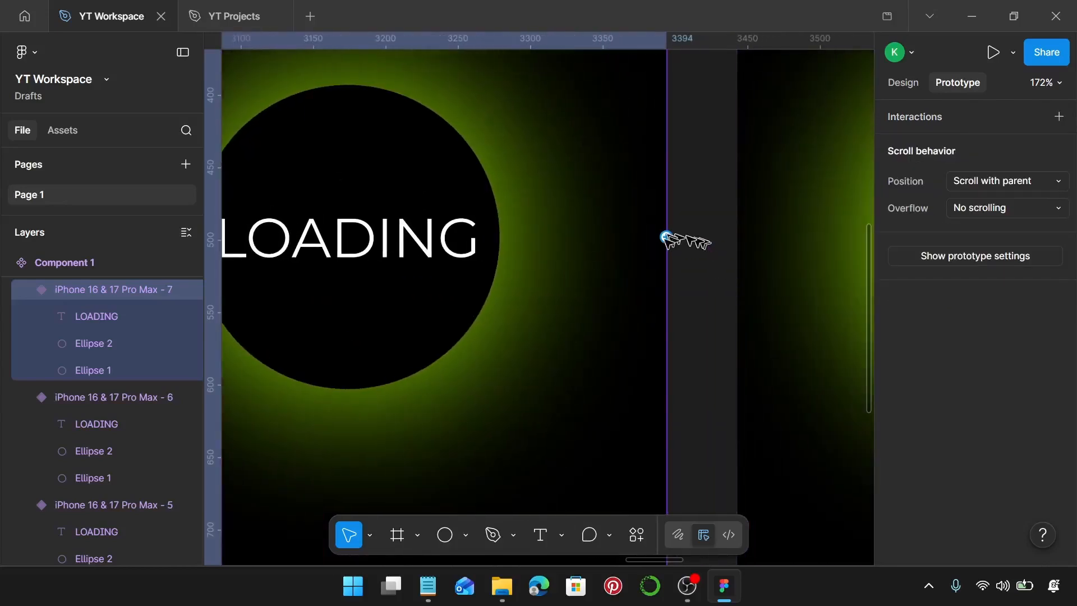
left_click_drag(667, 238, 767, 269)
left_click(816, 316)
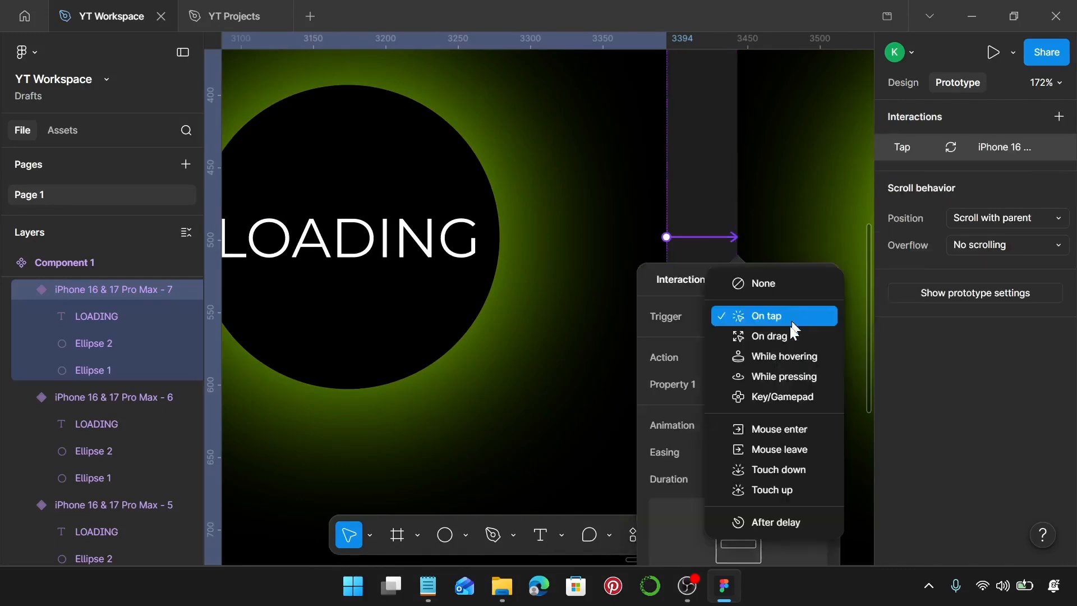
left_click(785, 518)
left_click(791, 345)
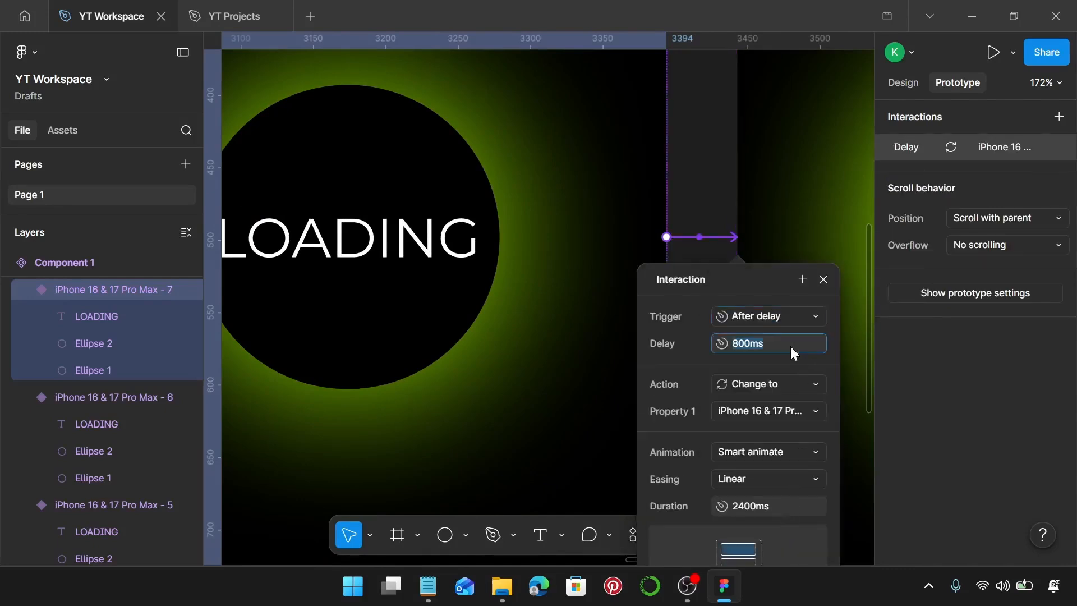
type("1")
key("Return")
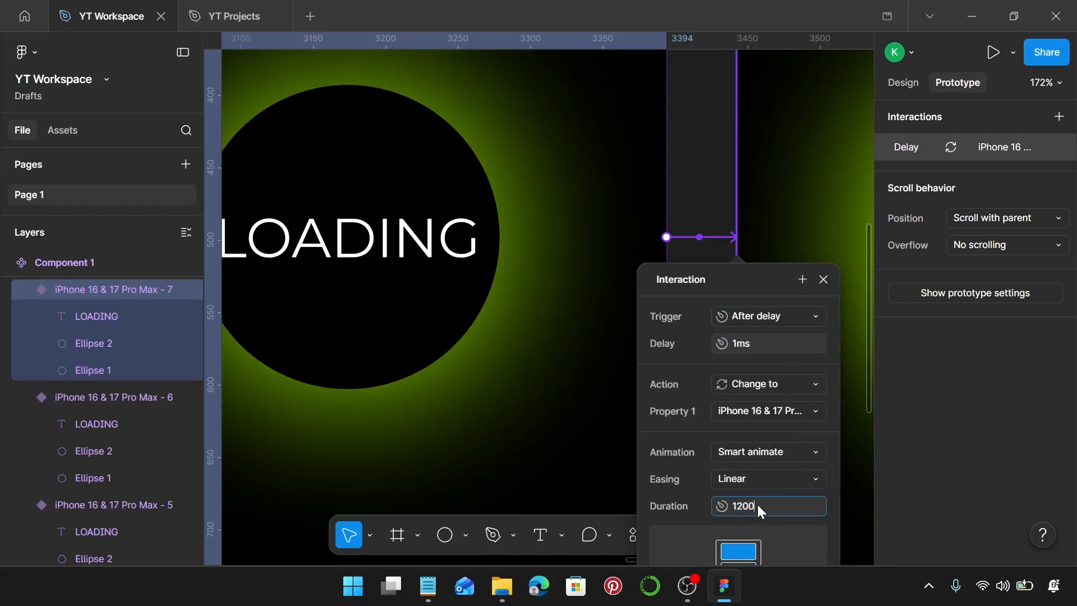
Step: Set the Smart animate duration of the seventh variant's interaction to 1200 ms
left_click(757, 504)
type("1200")
key("Return")
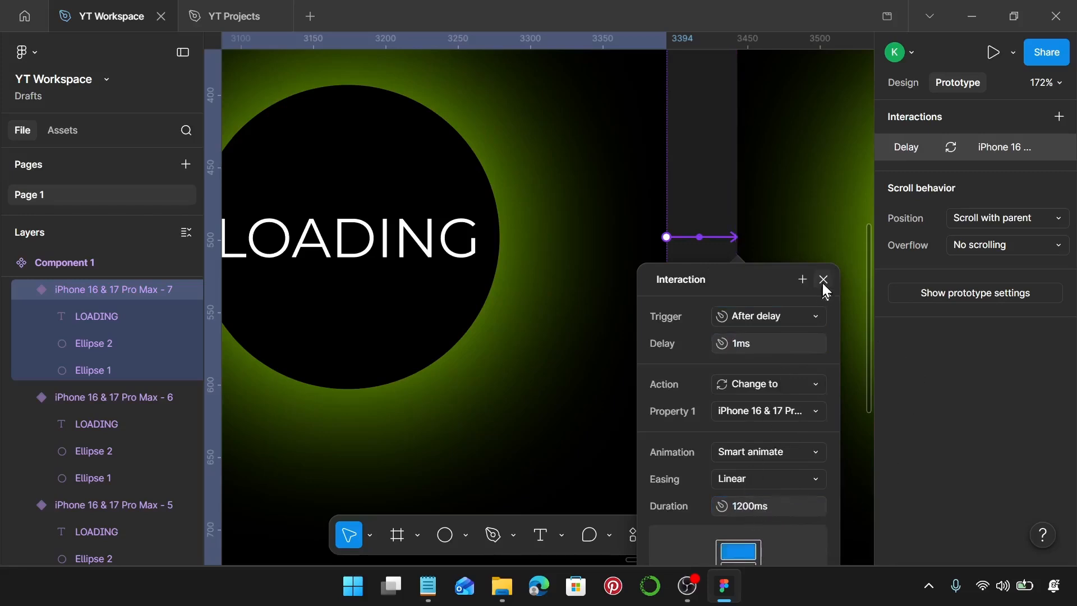
left_click(823, 283)
Step: Connect the eighth phone variant to the ninth, purple one with an After delay trigger of 1 ms
scroll(752, 301, "right", 10)
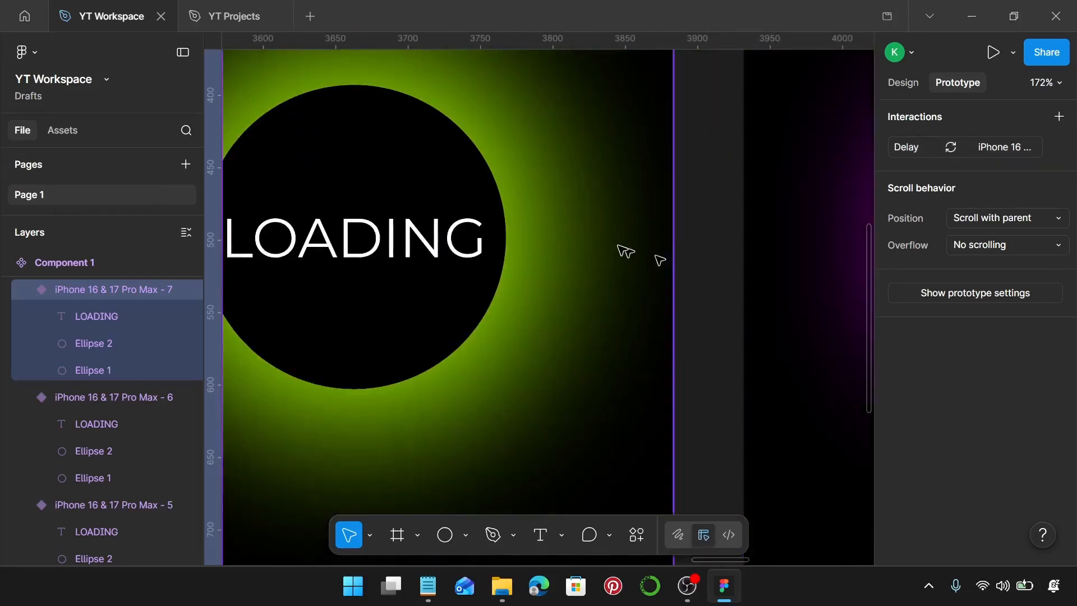
left_click(620, 248)
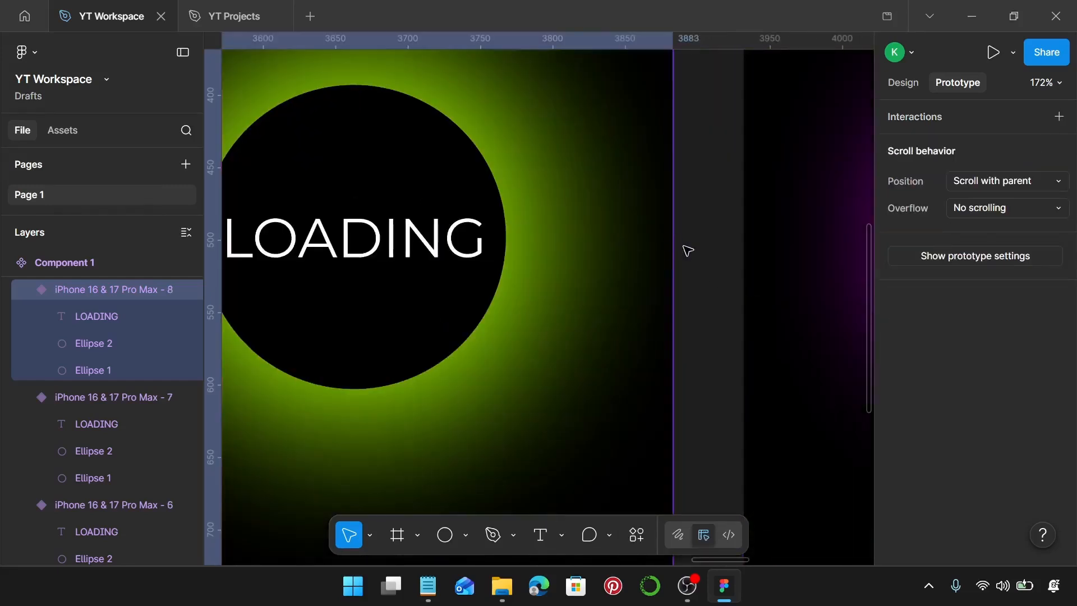
left_click_drag(673, 237, 756, 253)
left_click(754, 316)
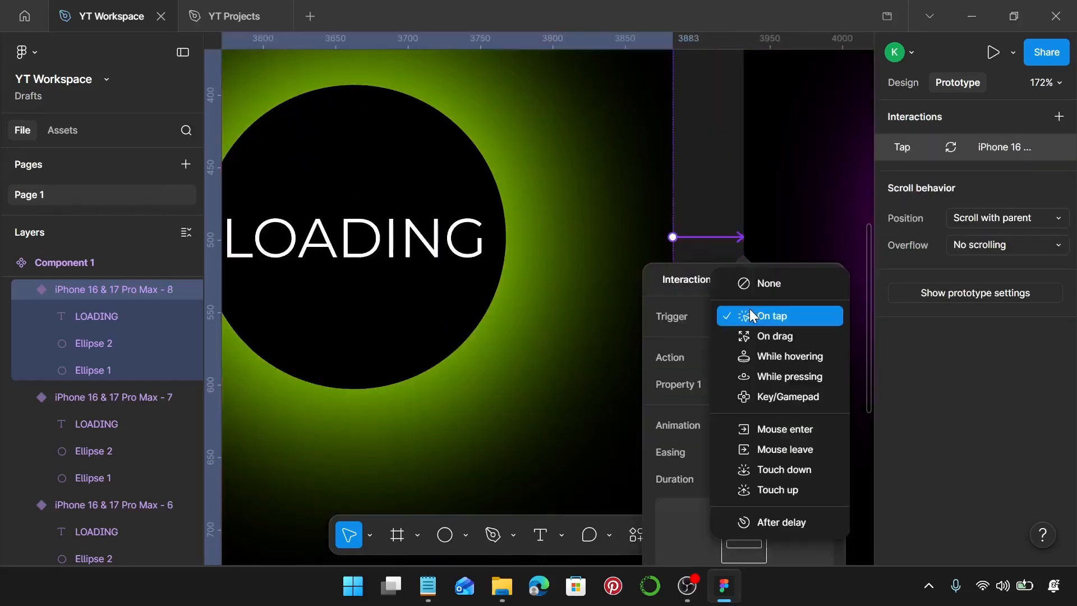
left_click(806, 520)
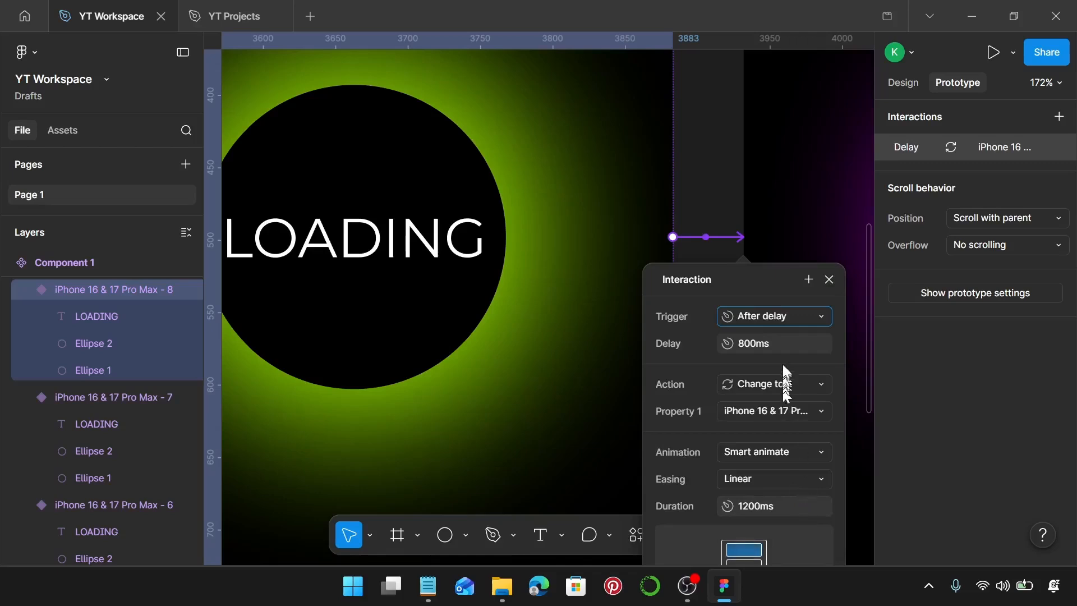
left_click(784, 343)
type("1")
key("Return")
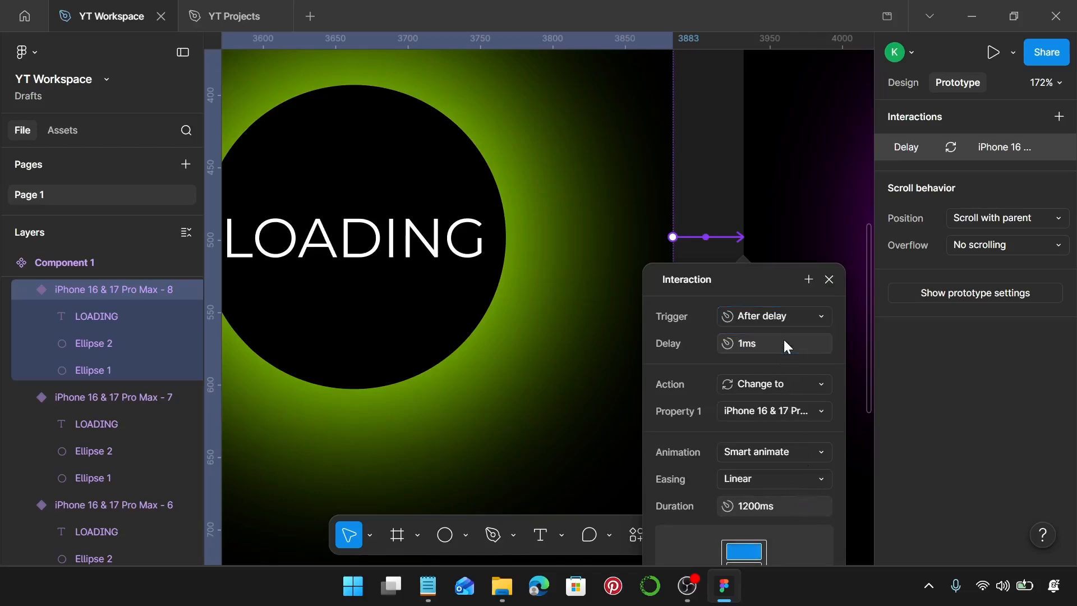
Step: Set the Smart animate duration of the eighth variant's interaction to 2400 ms
left_click(775, 504)
type("2")
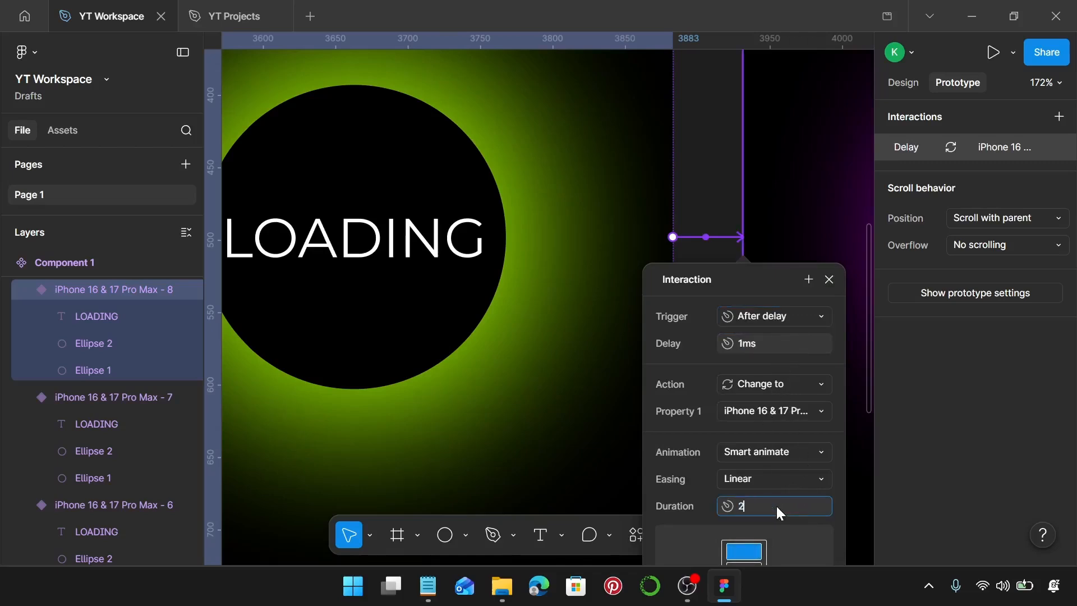
key("Escape")
left_click(777, 506)
type("2400")
key("Return")
left_click(828, 281)
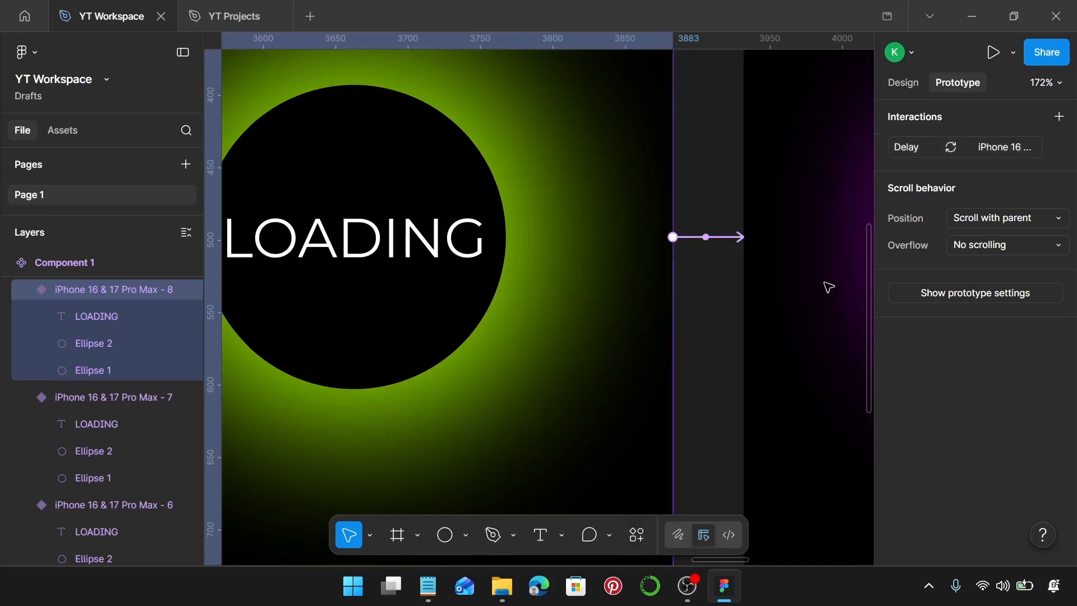
Step: Connect the ninth phone variant to the tenth with an After delay trigger of 1 ms
scroll(739, 344, "right", 10)
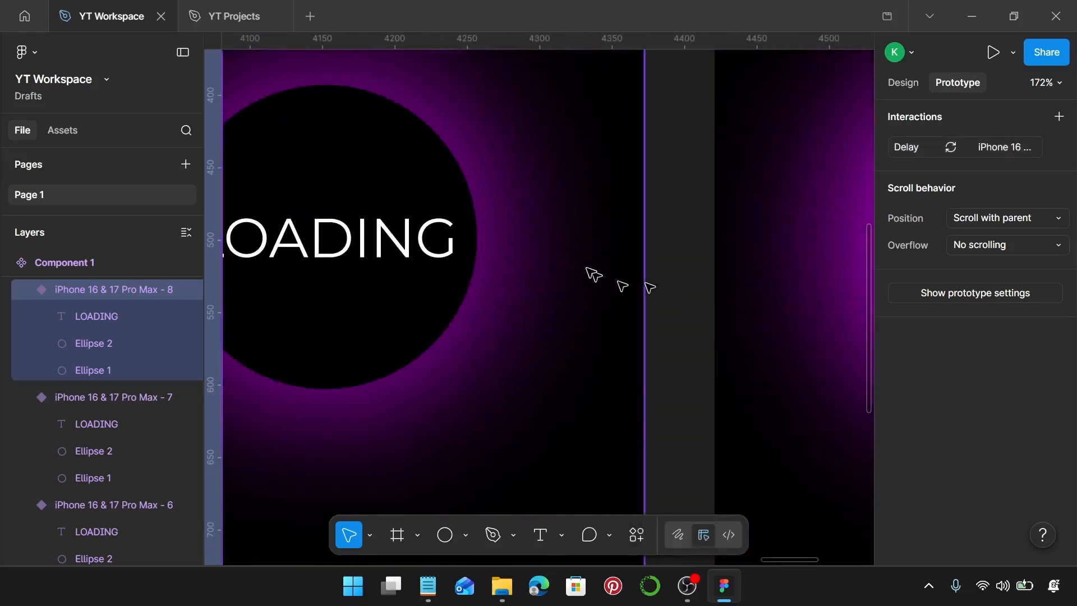
left_click_drag(643, 237, 721, 253)
left_click(729, 317)
left_click(729, 520)
left_click(754, 347)
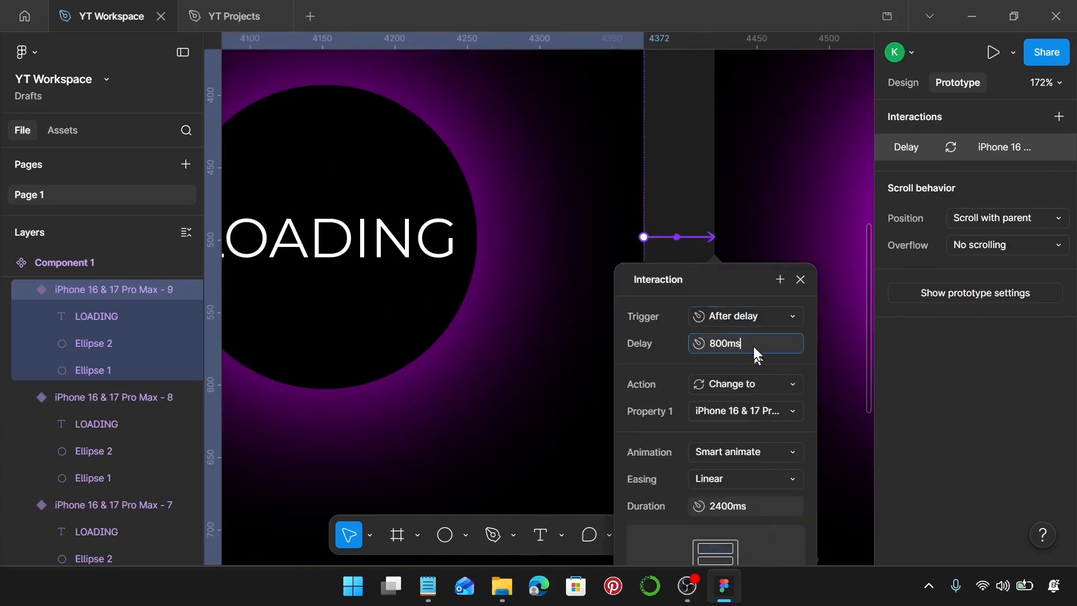
key("ctrl+a")
type("1")
key("Return")
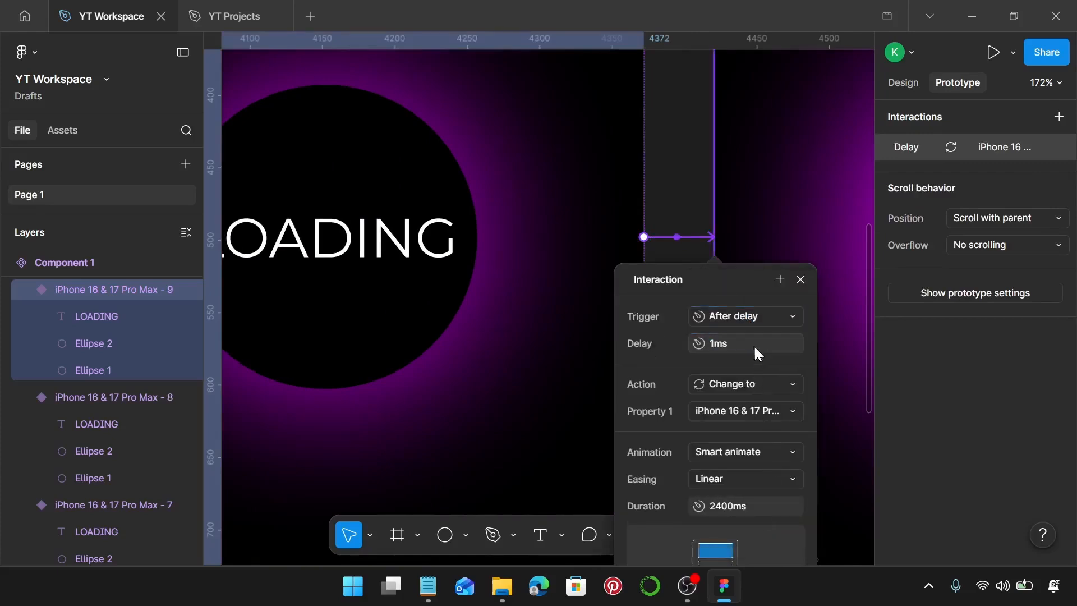
Step: Set the Smart animate duration of the ninth variant's interaction to 1200 ms
left_click(777, 509)
type("1200")
key("Return")
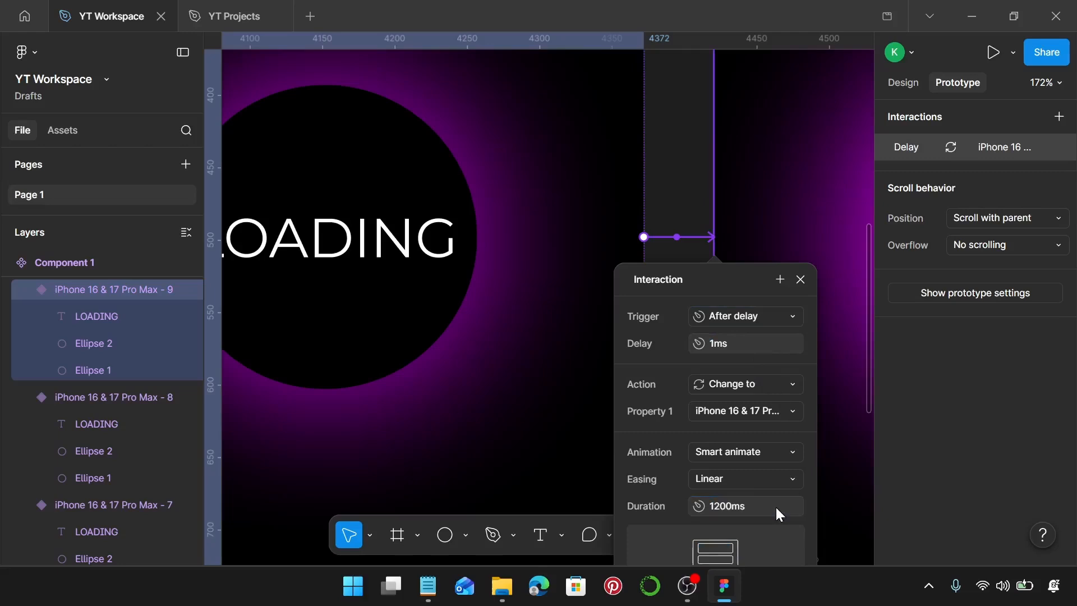
left_click(800, 279)
Step: Connect the tenth phone variant back to the first, yellow one with an After delay trigger of 1 ms
scroll(800, 308, "down", 5)
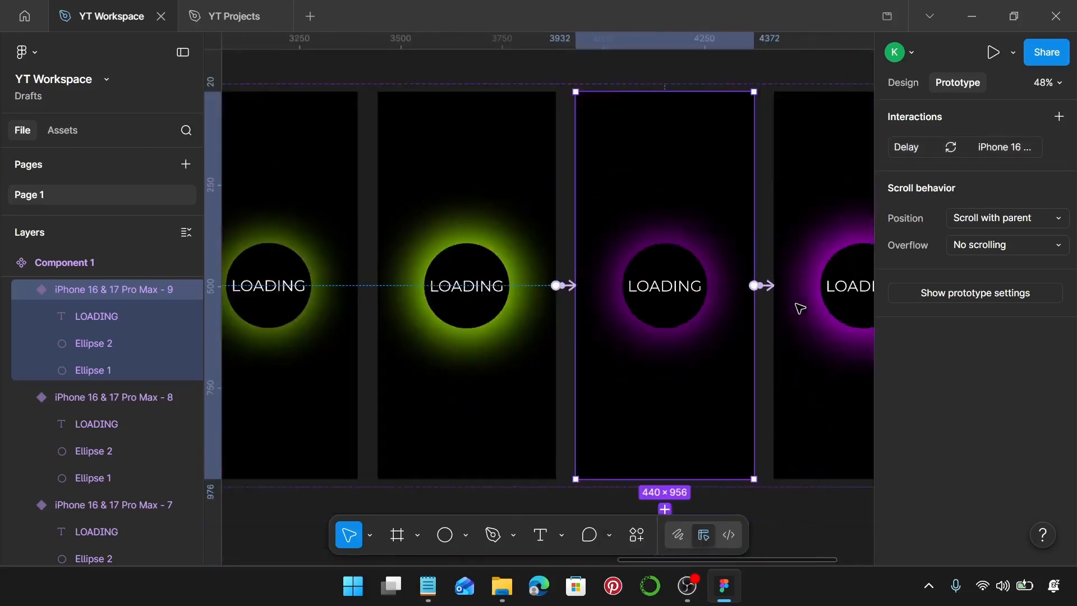
scroll(796, 304, "down", 3)
left_click(798, 306)
scroll(797, 306, "down", 2)
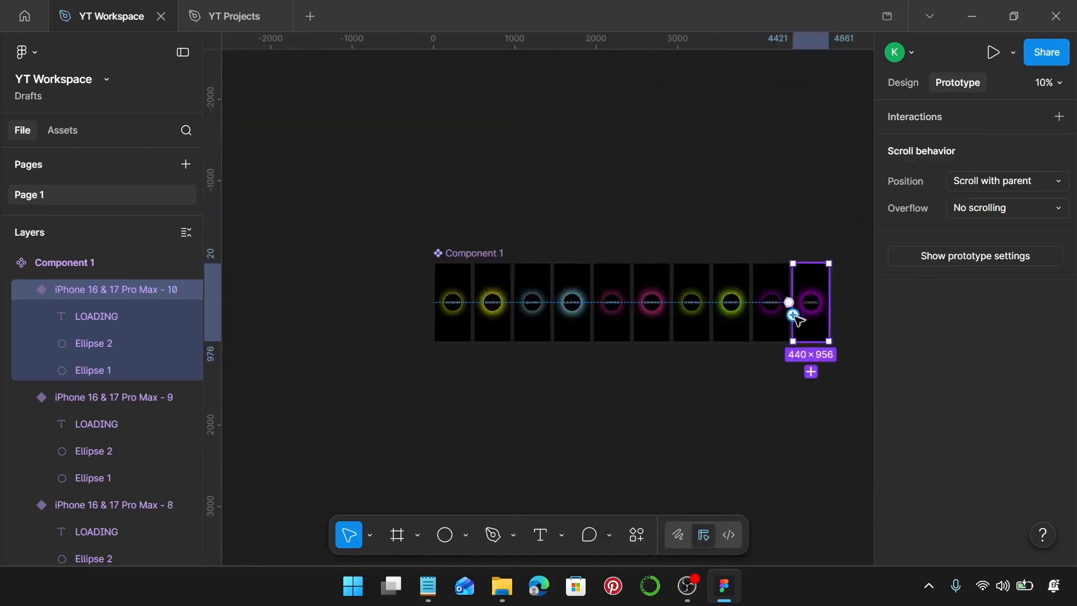
left_click_drag(793, 316, 471, 309)
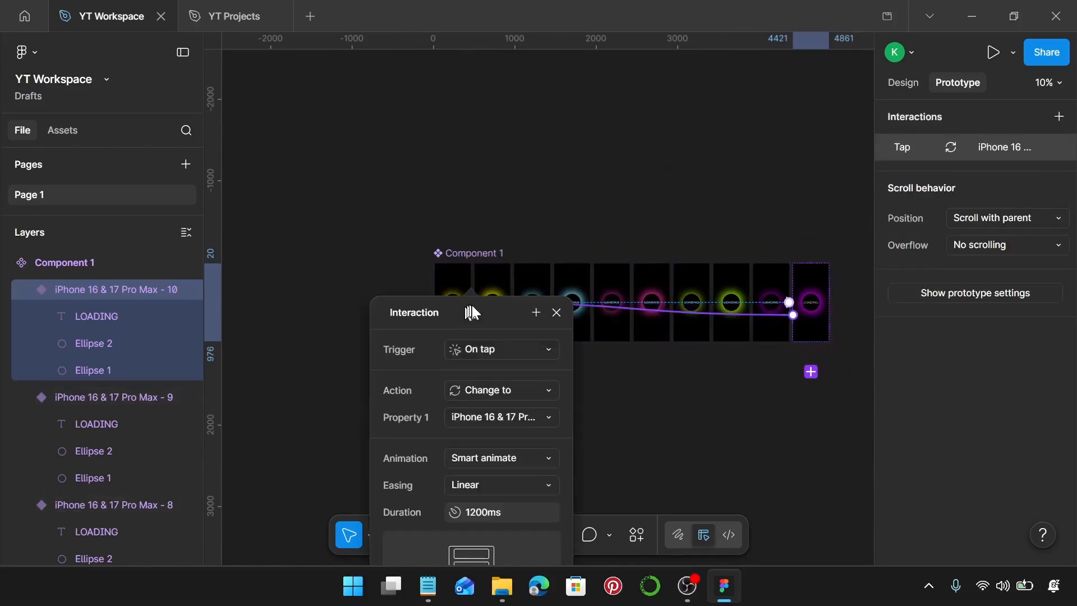
left_click(520, 352)
scroll(522, 488, "down", 1)
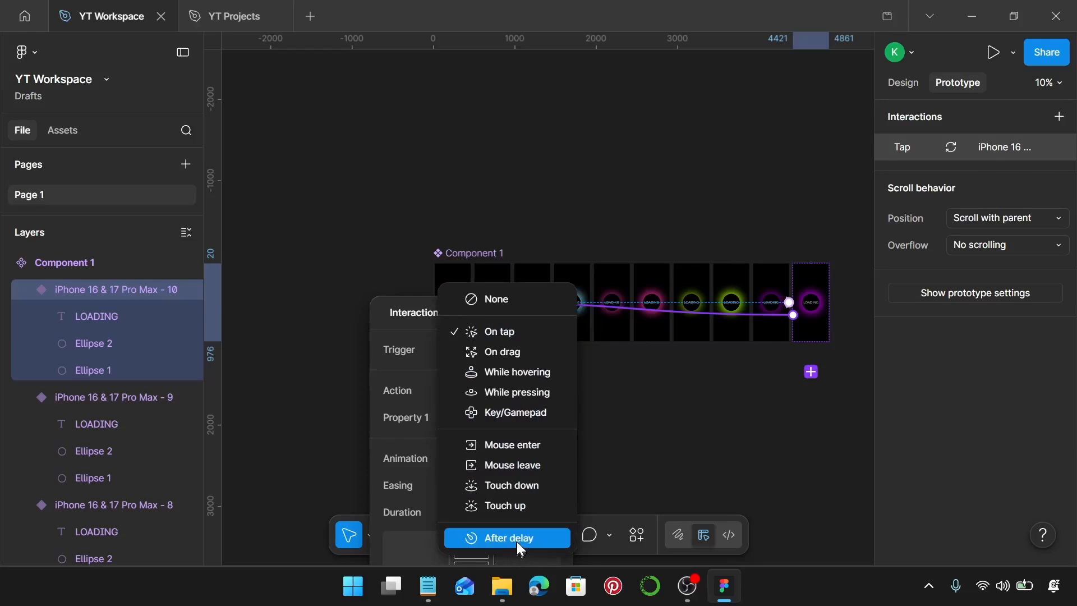
left_click(517, 541)
left_click(517, 377)
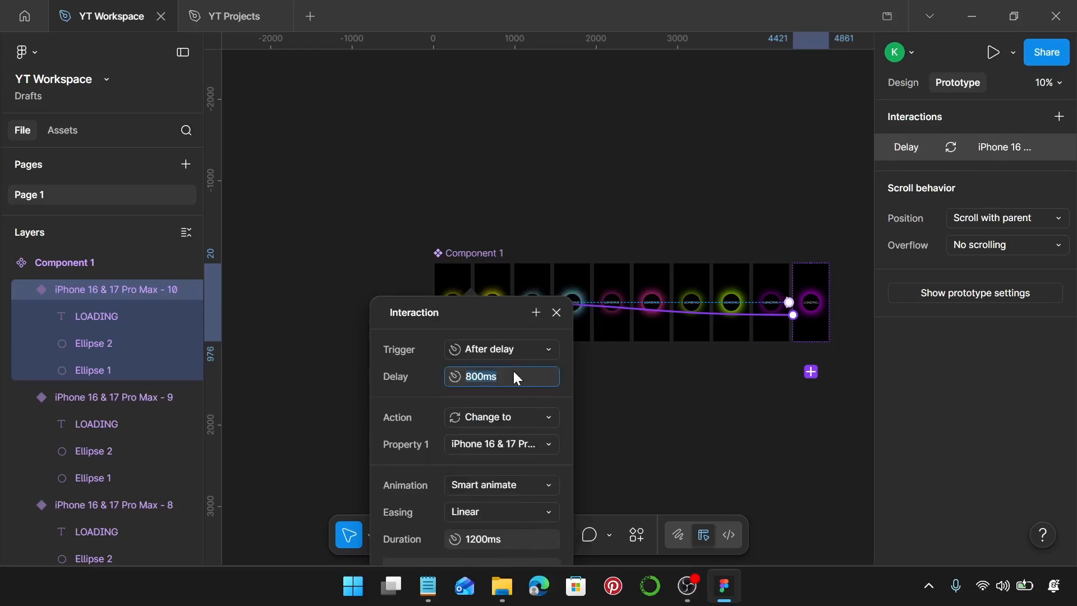
type("1")
key("Return")
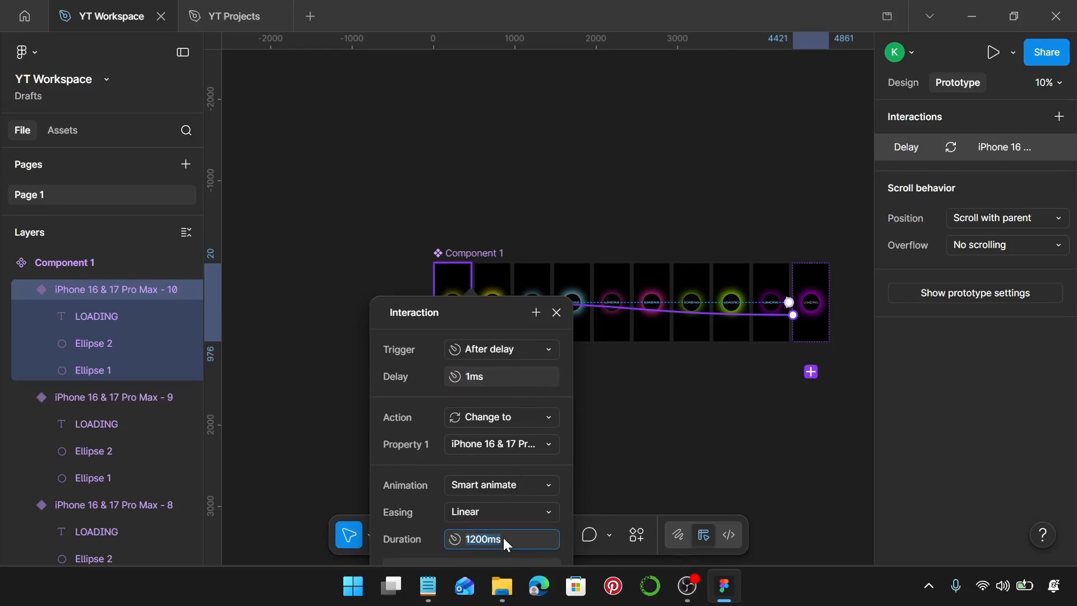
Step: Change the Smart animate duration of the interaction that leads from the tenth variant back to the first
type("2")
key("Return")
left_click(643, 461)
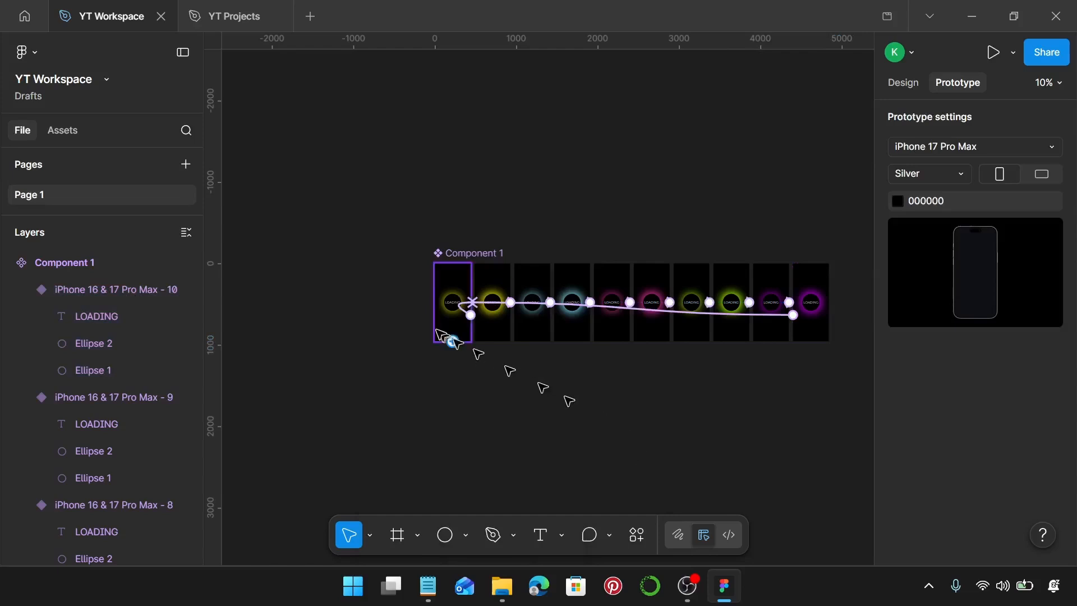
Step: Add an iPhone 16 & 17 Pro Max frame and place it left of the component set at about X -764, Y -20
scroll(436, 328, "up", 5)
left_click(913, 83)
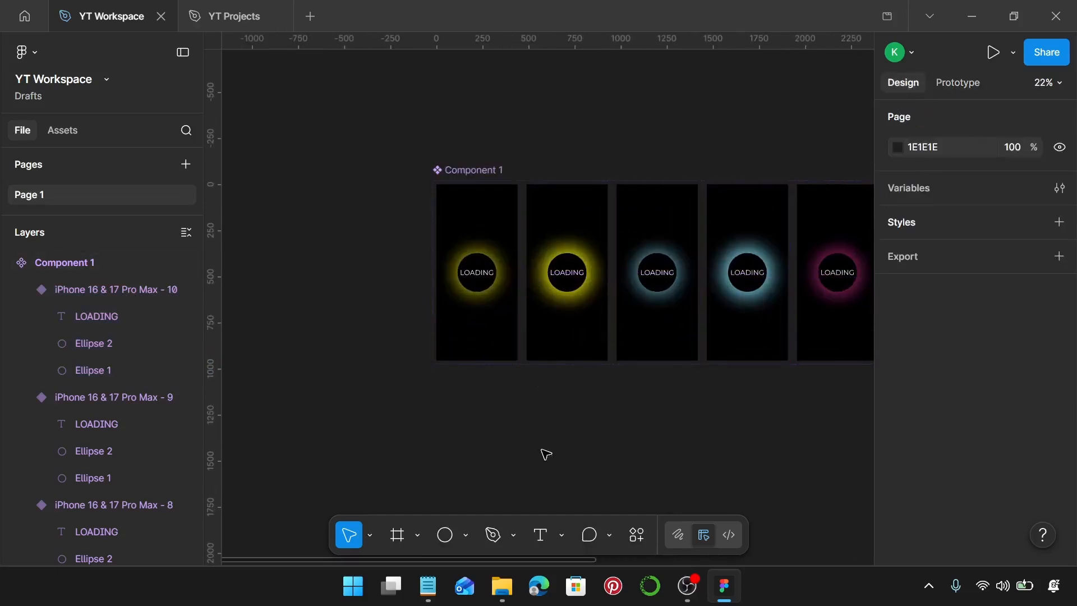
key("f")
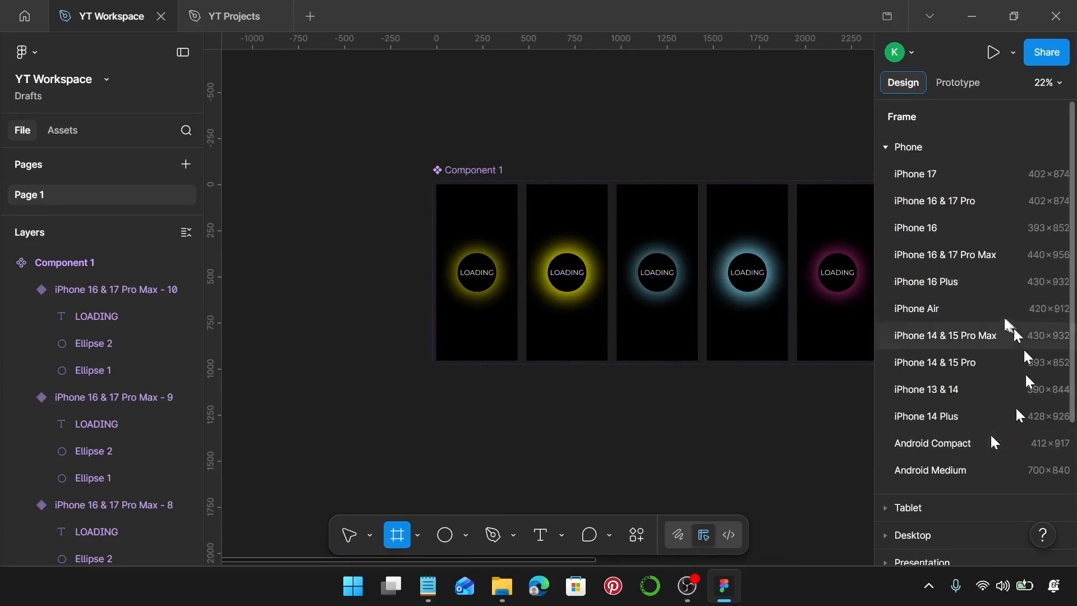
left_click(963, 254)
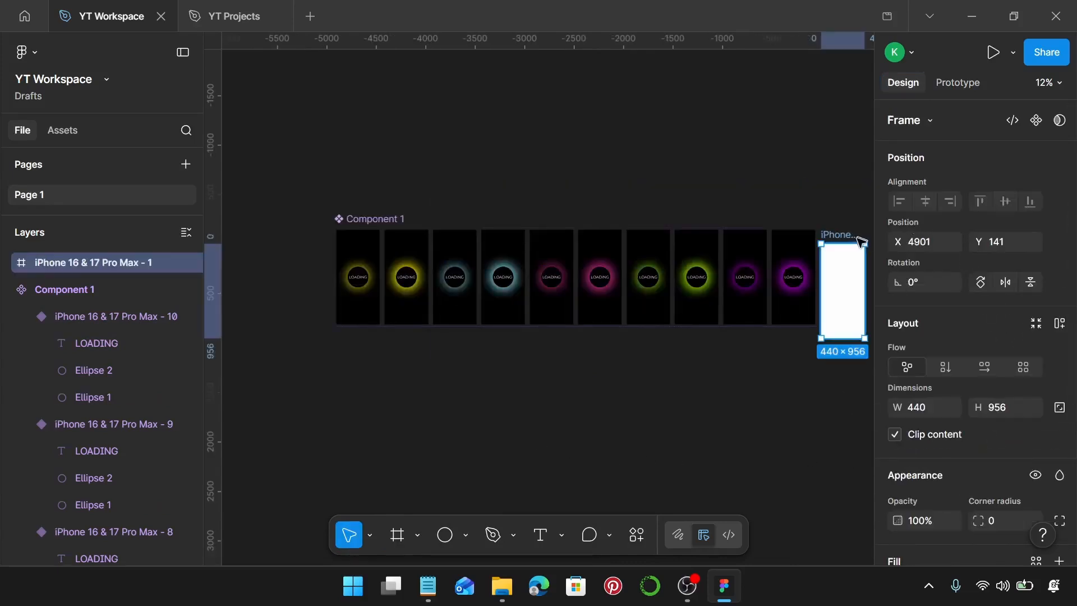
left_click_drag(862, 241, 283, 221)
scroll(318, 235, "left", 5)
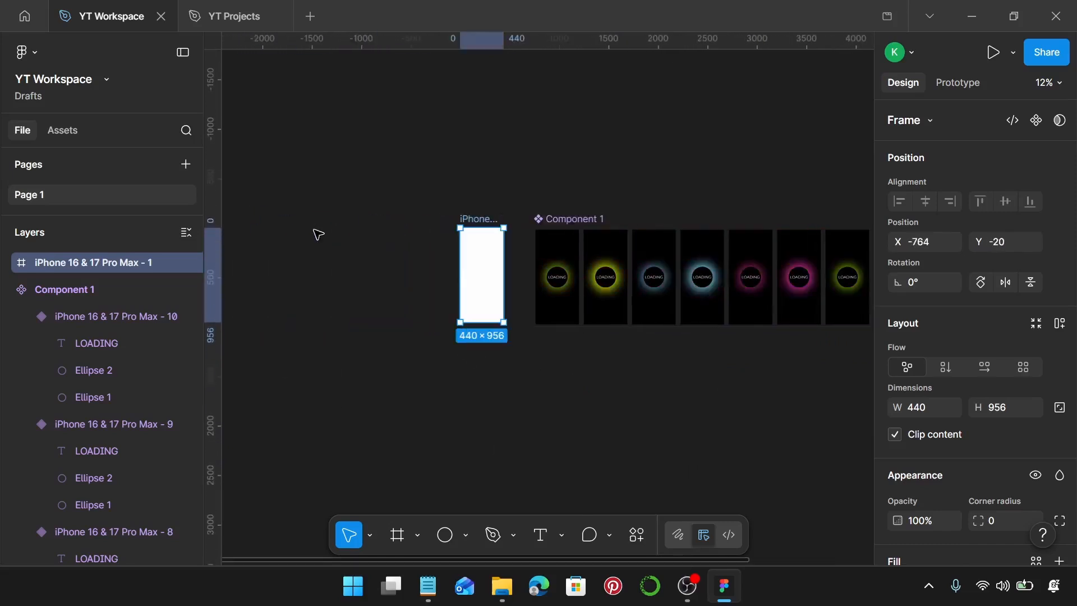
Step: Place an instance of the first, yellow variant inside the new iPhone frame at X 0, Y 0 so it fills the frame
scroll(693, 330, "up", 5)
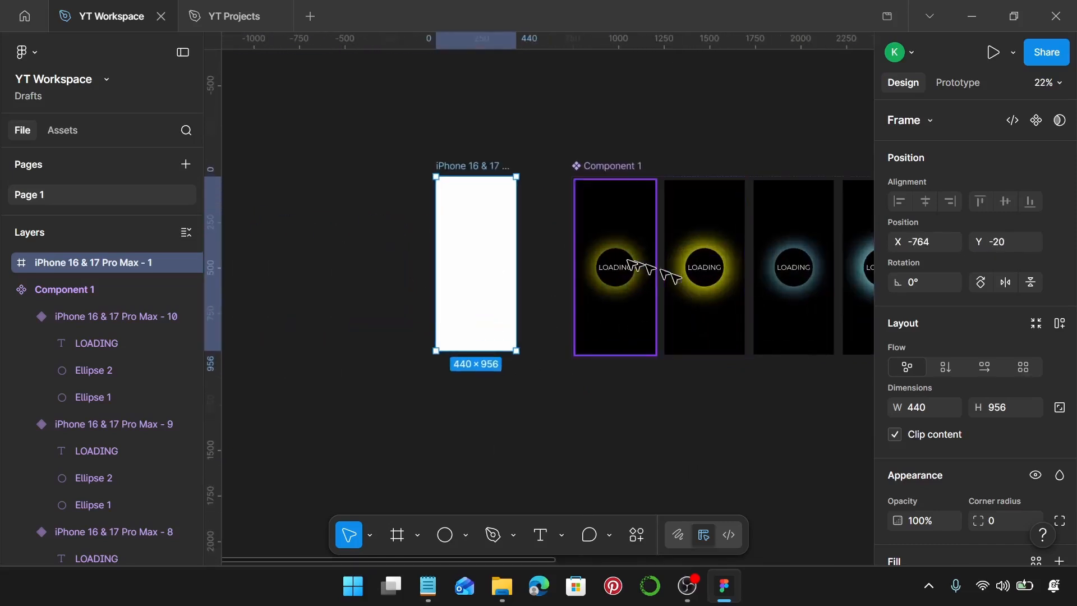
left_click(624, 241)
left_click_drag(620, 241, 460, 199)
scroll(459, 195, "up", 10)
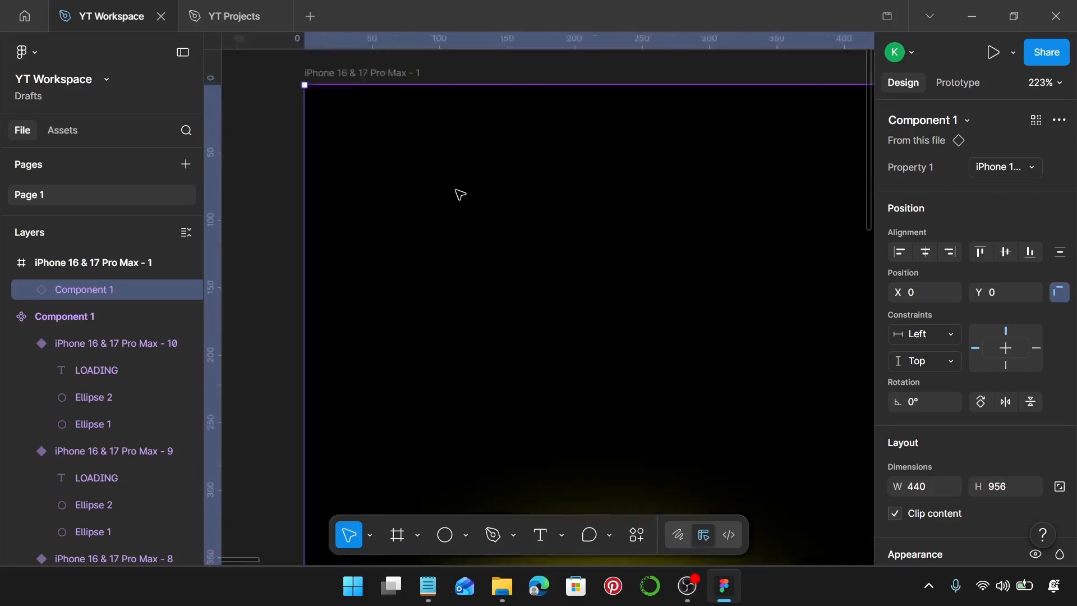
scroll(460, 195, "down", 3)
scroll(348, 116, "down", 5)
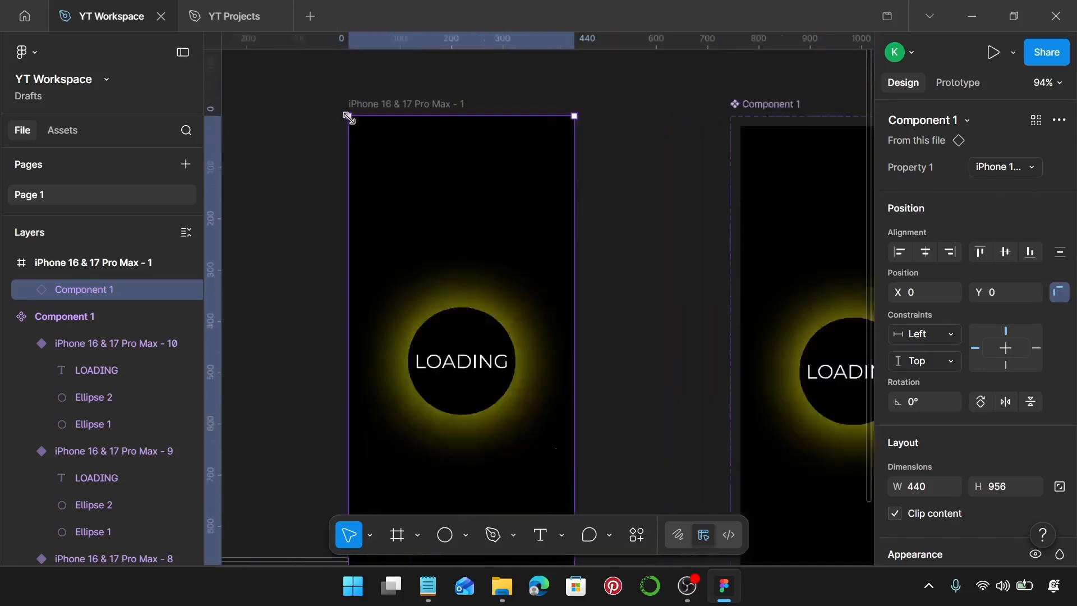
scroll(349, 116, "down", 5)
Step: Run the prototype in presentation view to preview the LOADING animation in the new iPhone frame
left_click(533, 318)
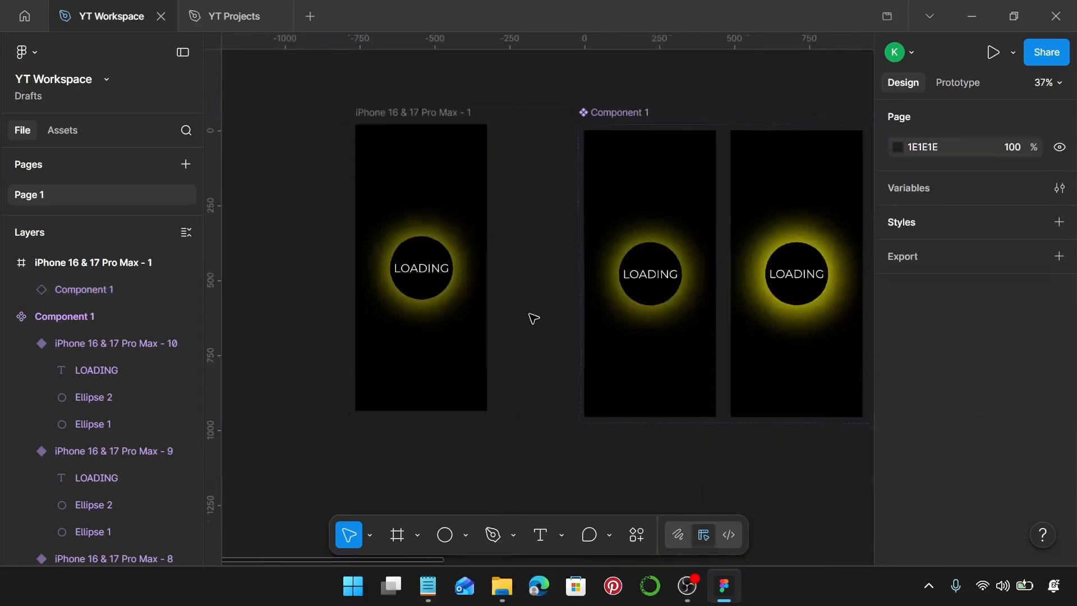
scroll(533, 318, "down", 2)
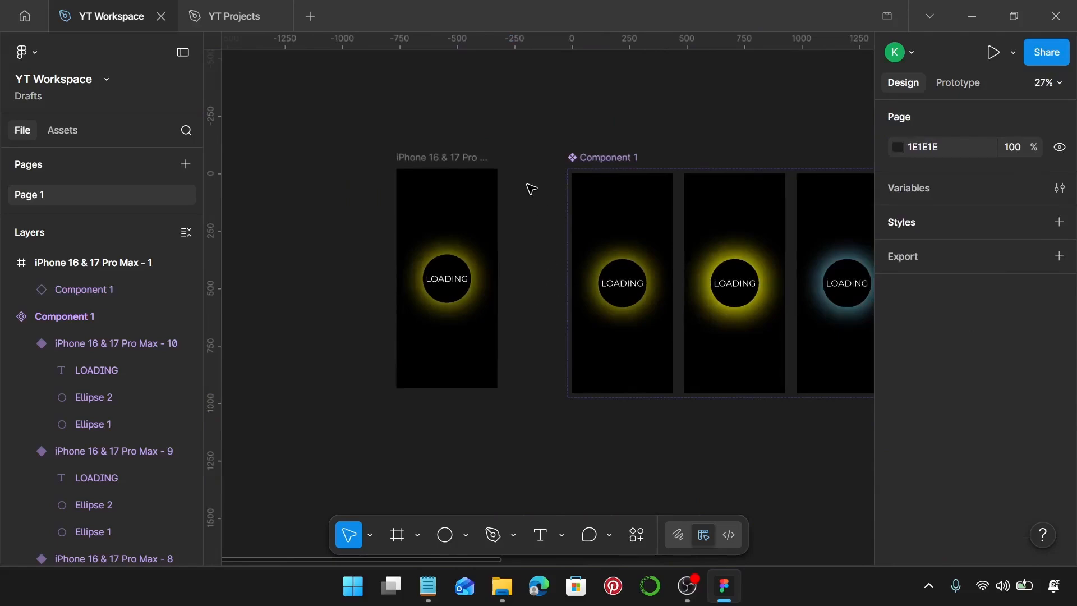
key("ctrl+alt+Return")
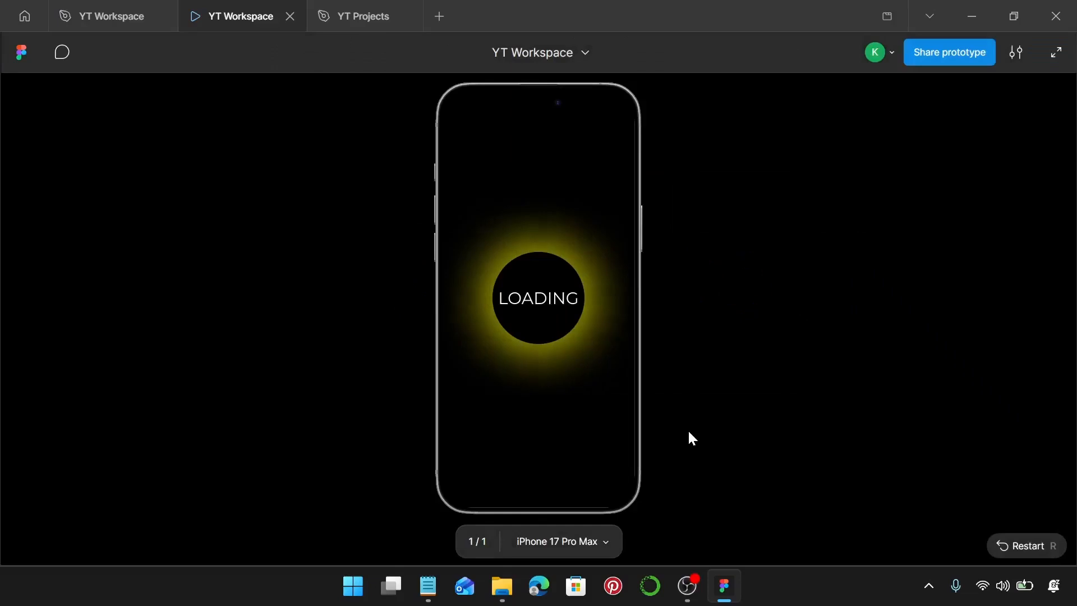